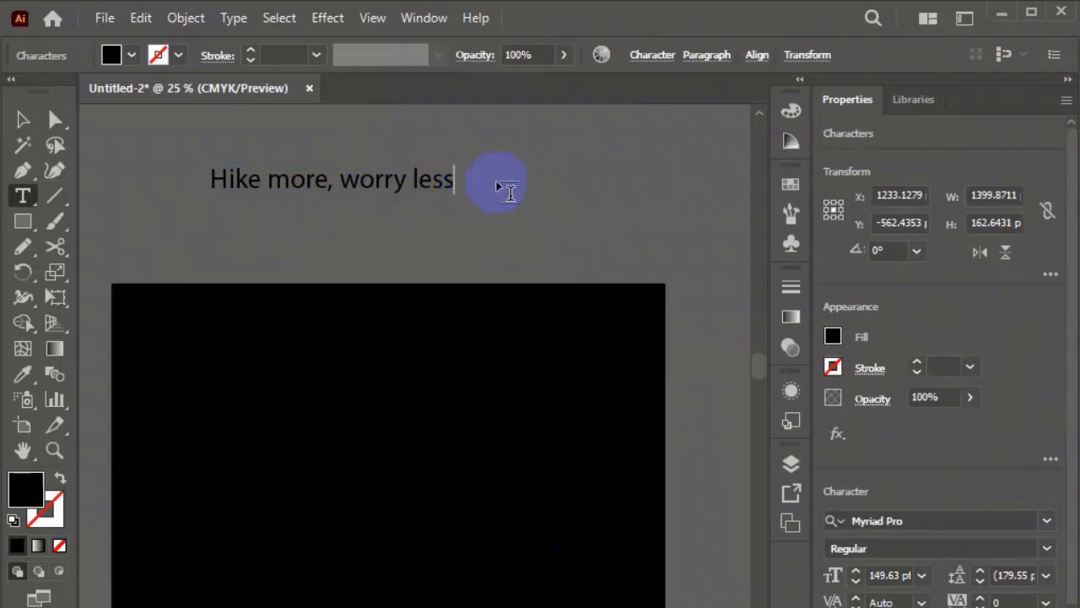
Set the font of the "Hike more, worry less" text to Nextrue Con Bold
{"action": "left_click", "coordinate": [24, 122]}
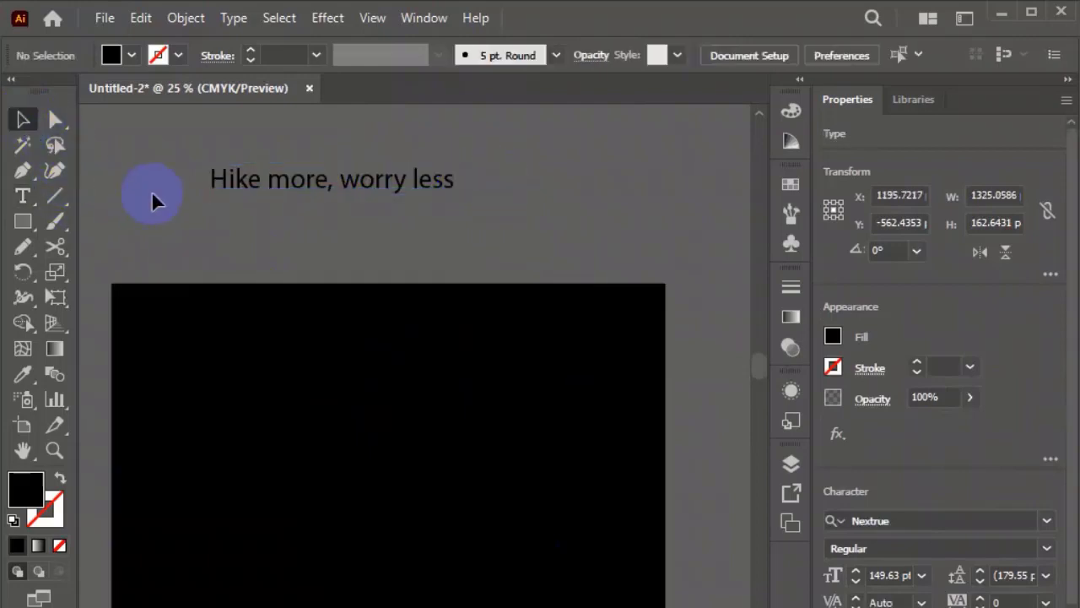
{"action": "left_click", "coordinate": [152, 192]}
{"action": "left_click", "coordinate": [428, 183]}
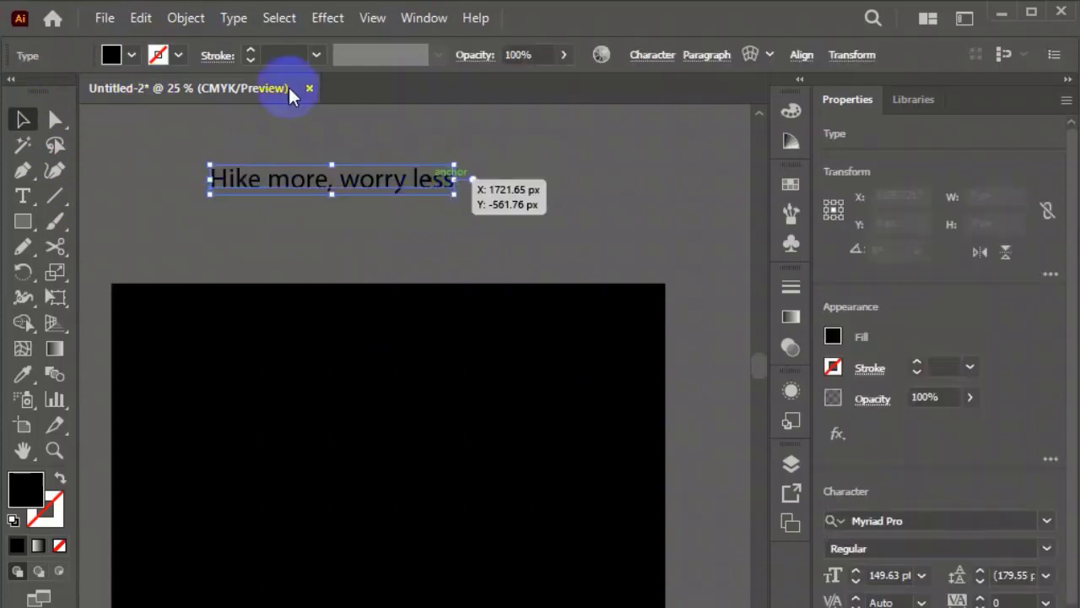
{"action": "left_click", "coordinate": [1046, 520]}
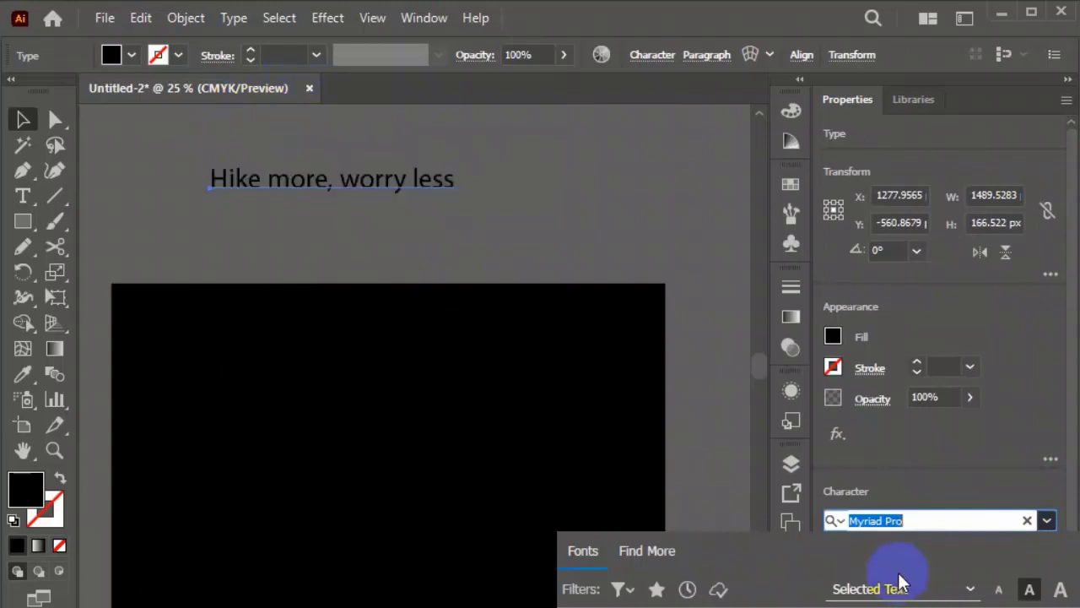
{"action": "left_click", "coordinate": [918, 520]}
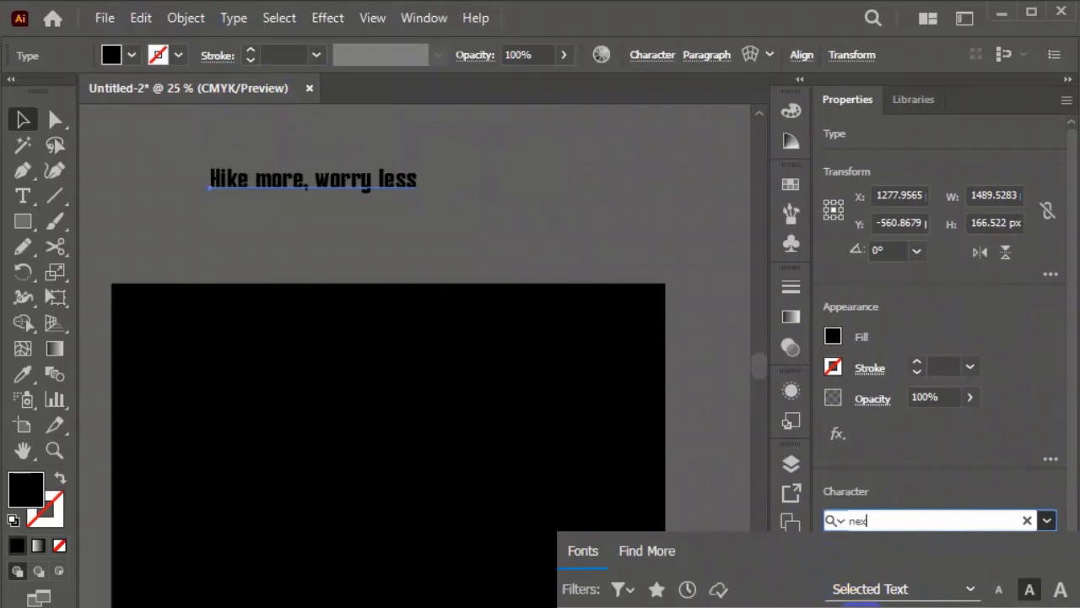
{"action": "key", "text": "Return"}
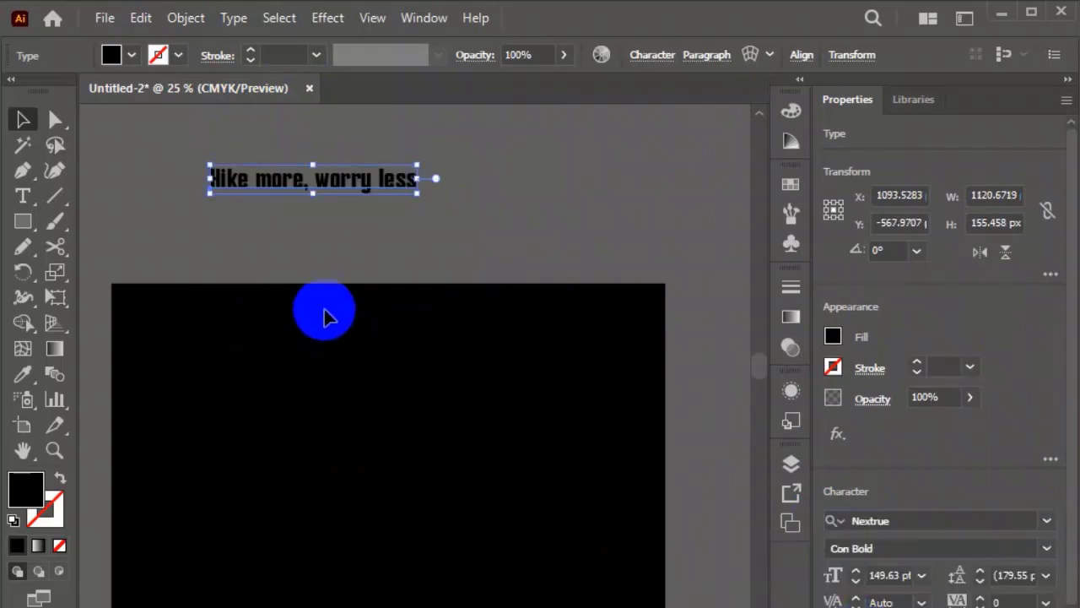
Change the slogan text to uppercase and give it a white fill
{"action": "left_click", "coordinate": [241, 20]}
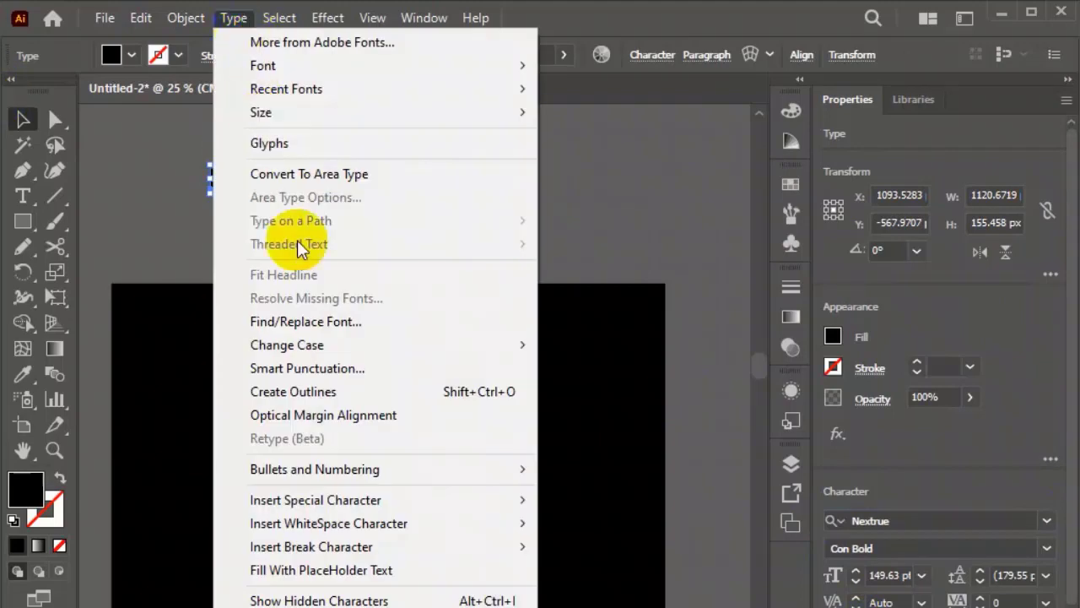
{"action": "mouse_move", "coordinate": [319, 347]}
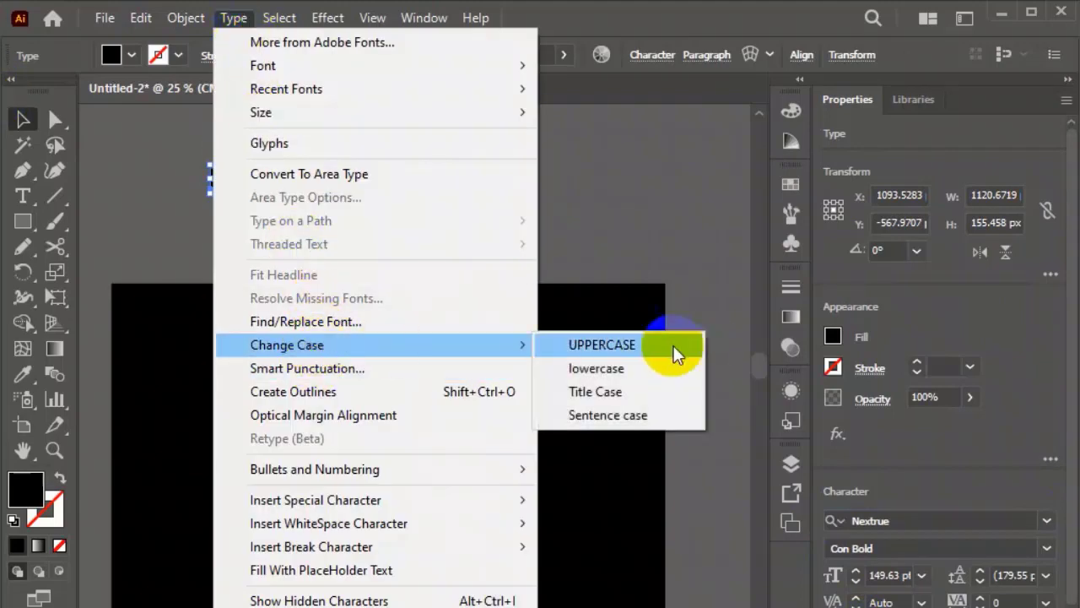
{"action": "left_click", "coordinate": [631, 345]}
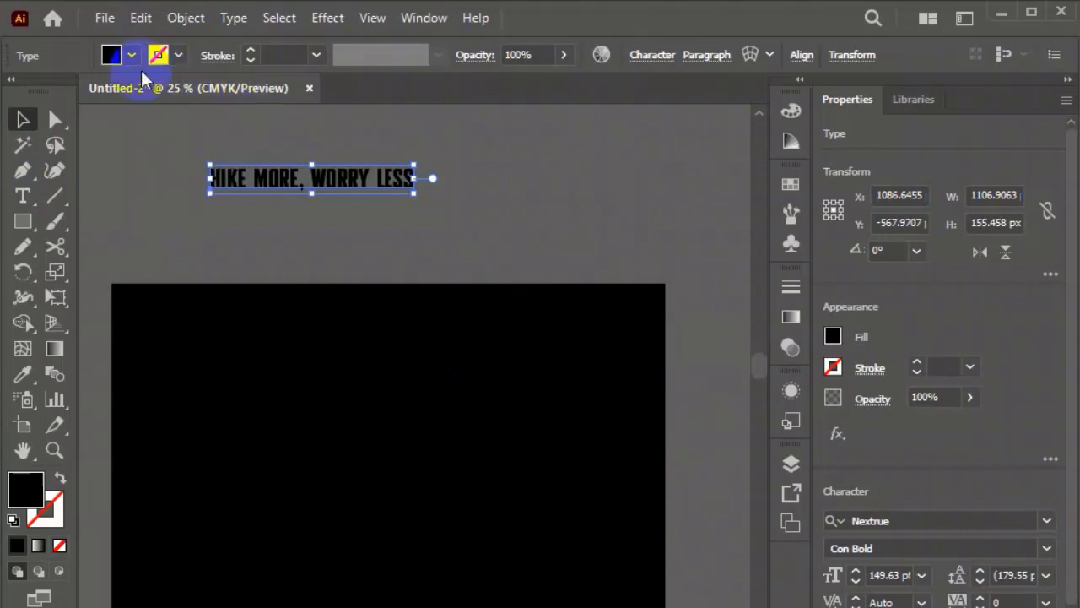
{"action": "left_click", "coordinate": [132, 55]}
{"action": "left_click", "coordinate": [39, 93]}
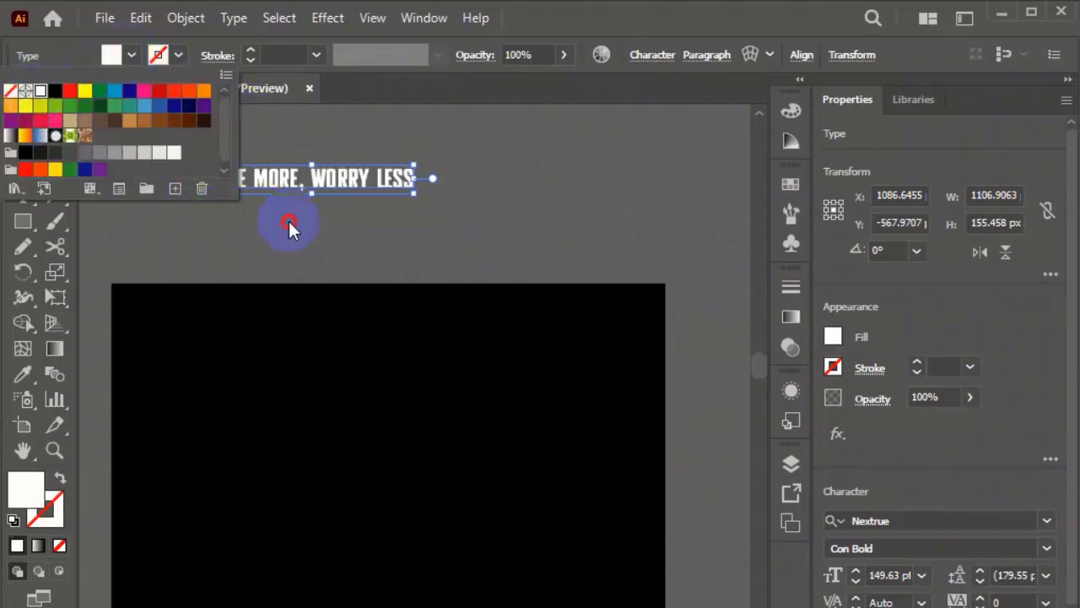
{"action": "left_click", "coordinate": [288, 225]}
{"action": "left_click", "coordinate": [349, 217]}
Enlarge the slogan proportionally to about 2097 px wide and move it onto the black rectangle
{"action": "scroll", "coordinate": [337, 177], "scroll_direction": "up", "scroll_amount": 2}
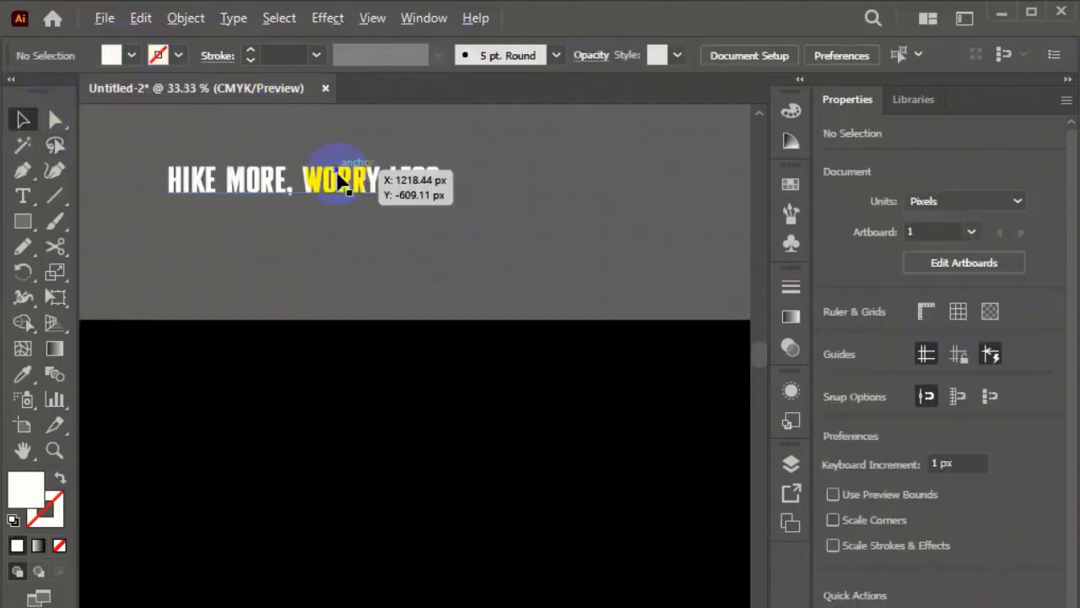
{"action": "left_click", "coordinate": [340, 179]}
{"action": "scroll", "coordinate": [362, 242], "scroll_direction": "up", "scroll_amount": 3}
{"action": "scroll", "coordinate": [409, 361], "scroll_direction": "down", "scroll_amount": 3}
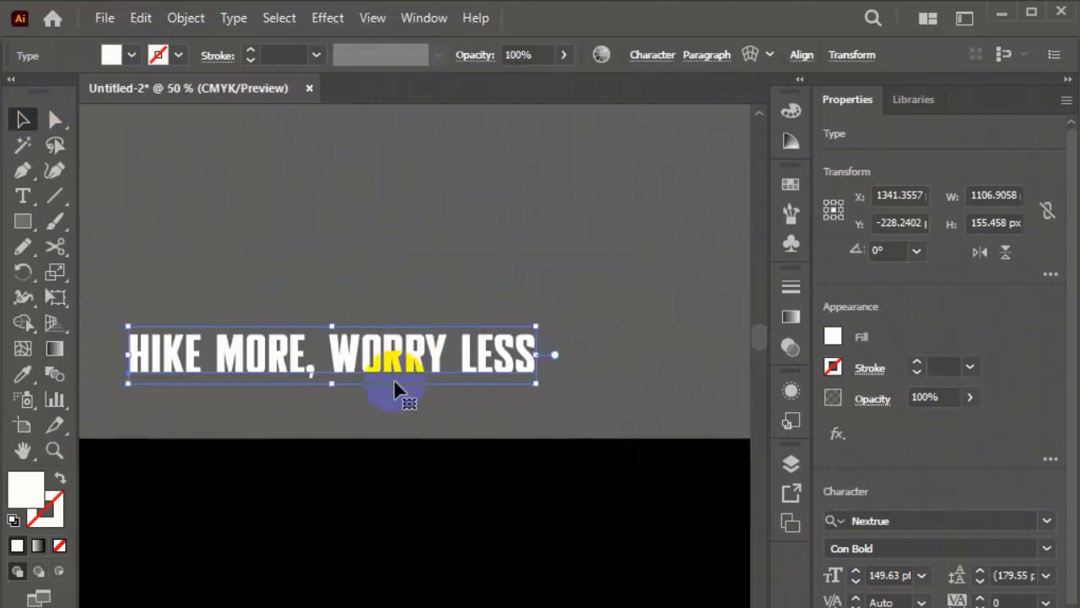
{"action": "left_click_drag", "start_coordinate": [535, 384], "coordinate": [718, 408]}
{"action": "scroll", "coordinate": [458, 270], "scroll_direction": "down", "scroll_amount": 4}
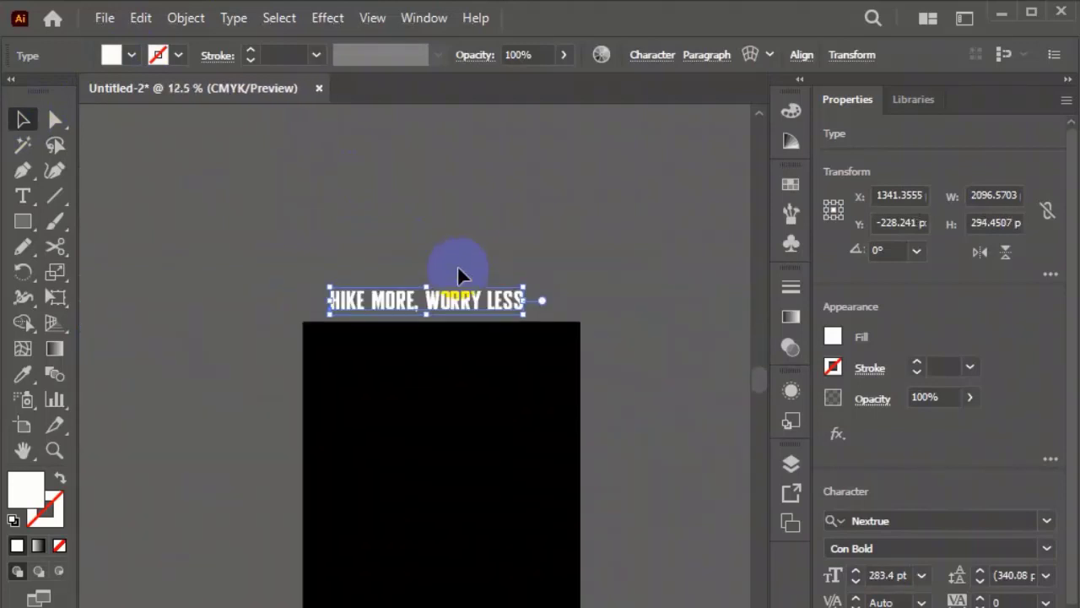
{"action": "left_click", "coordinate": [484, 226]}
{"action": "left_click_drag", "start_coordinate": [474, 303], "coordinate": [526, 458]}
{"action": "scroll", "coordinate": [487, 477], "scroll_direction": "up", "scroll_amount": 3}
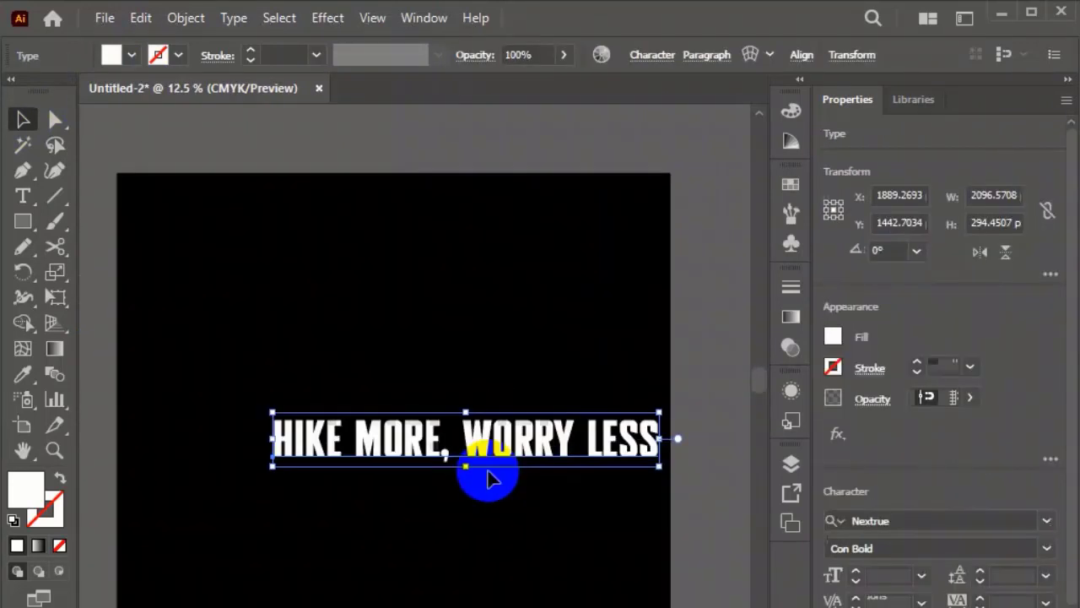
Cut the words "HIKE MORE" out of the slogan, leaving the comma and "WORRY LESS" in place
{"action": "double_click", "coordinate": [400, 432]}
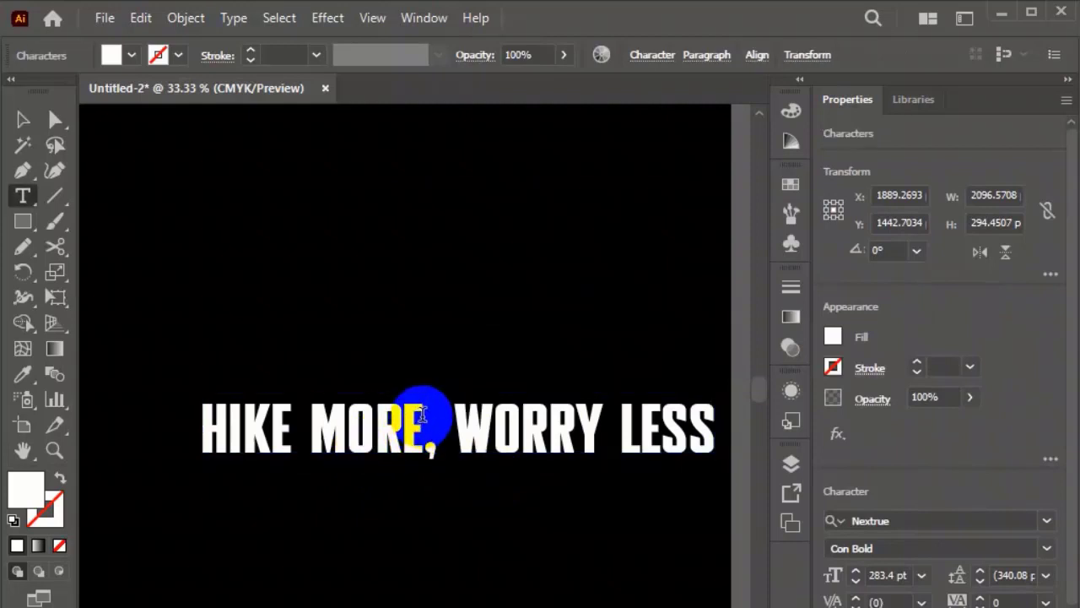
{"action": "left_click_drag", "start_coordinate": [428, 413], "coordinate": [48, 434]}
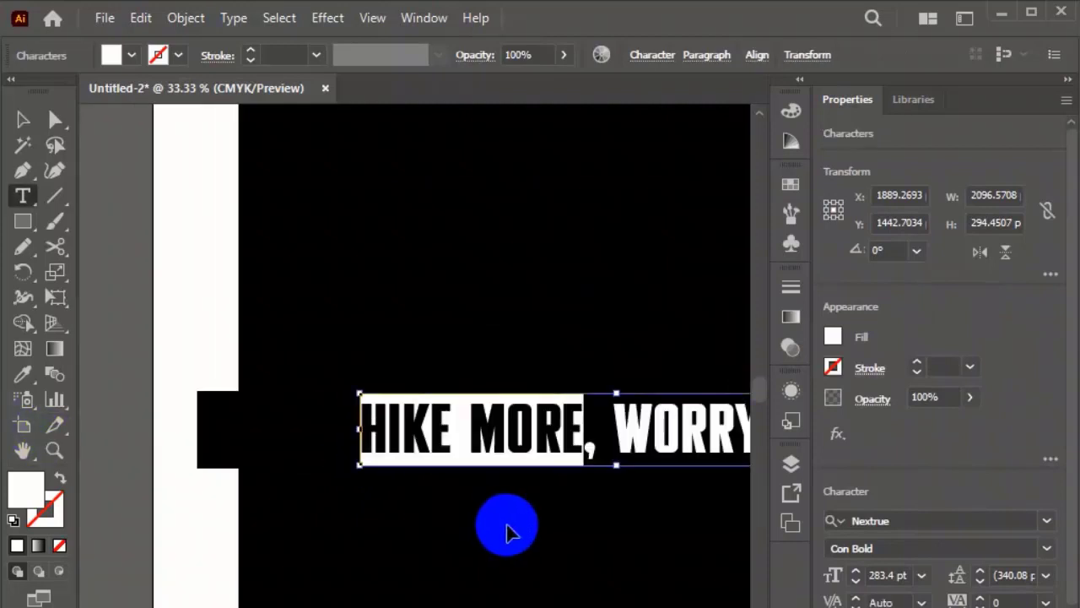
{"action": "left_click", "coordinate": [592, 413]}
{"action": "key", "text": "shift+Home"}
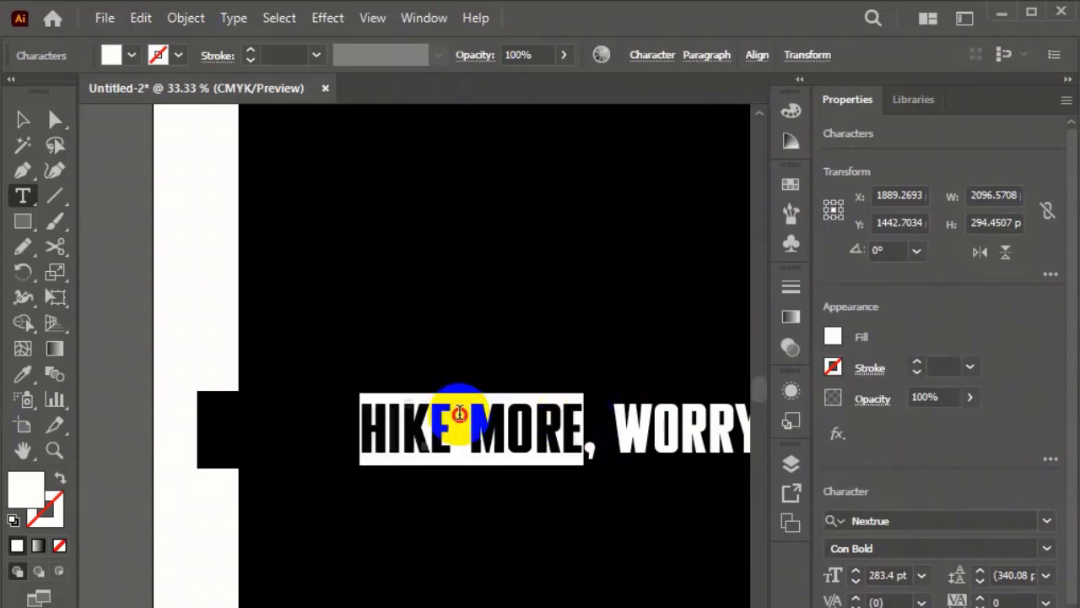
{"action": "key", "text": "ctrl+x"}
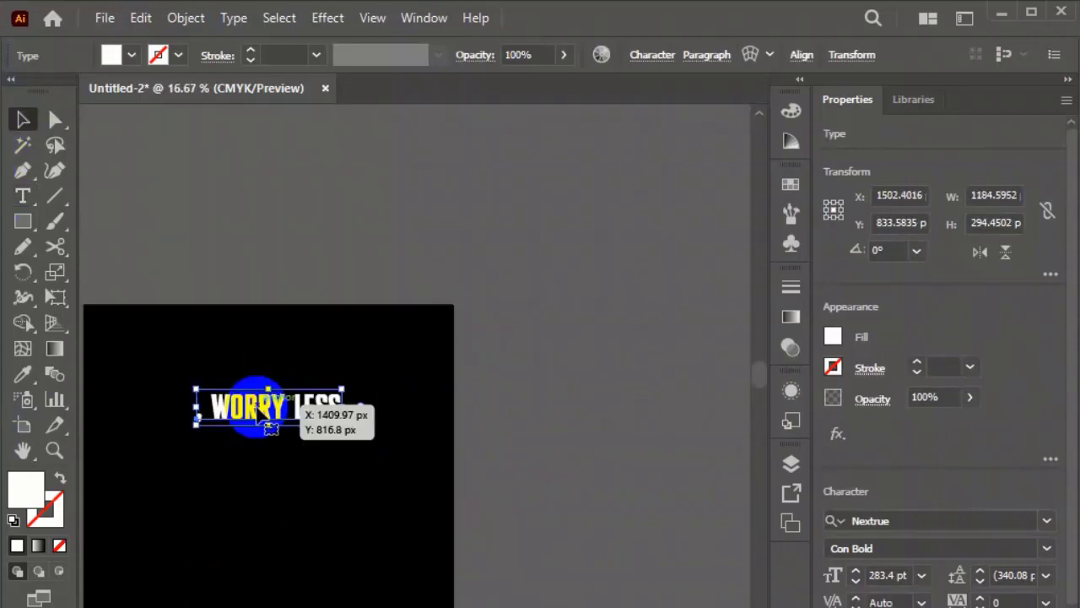
Move ", WORRY LESS" lower on the black rectangle, duplicate it directly below, and replace the copy's text with "HIKE MORE"
{"action": "left_click_drag", "start_coordinate": [258, 405], "coordinate": [253, 490]}
{"action": "scroll", "coordinate": [213, 519], "scroll_direction": "up", "scroll_amount": 3}
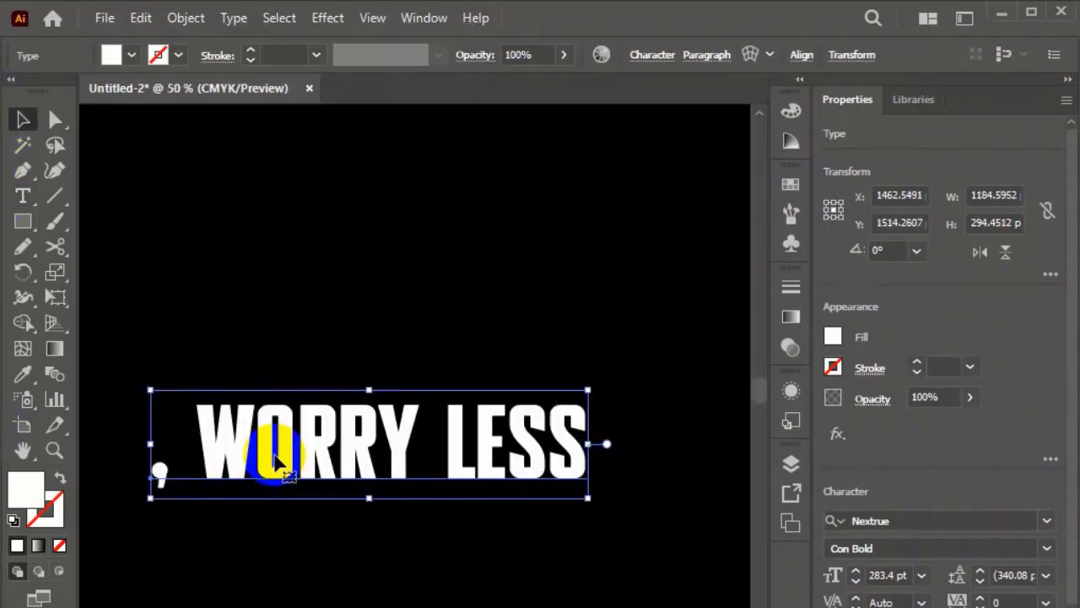
{"action": "left_click_drag", "start_coordinate": [272, 445], "coordinate": [287, 582]}
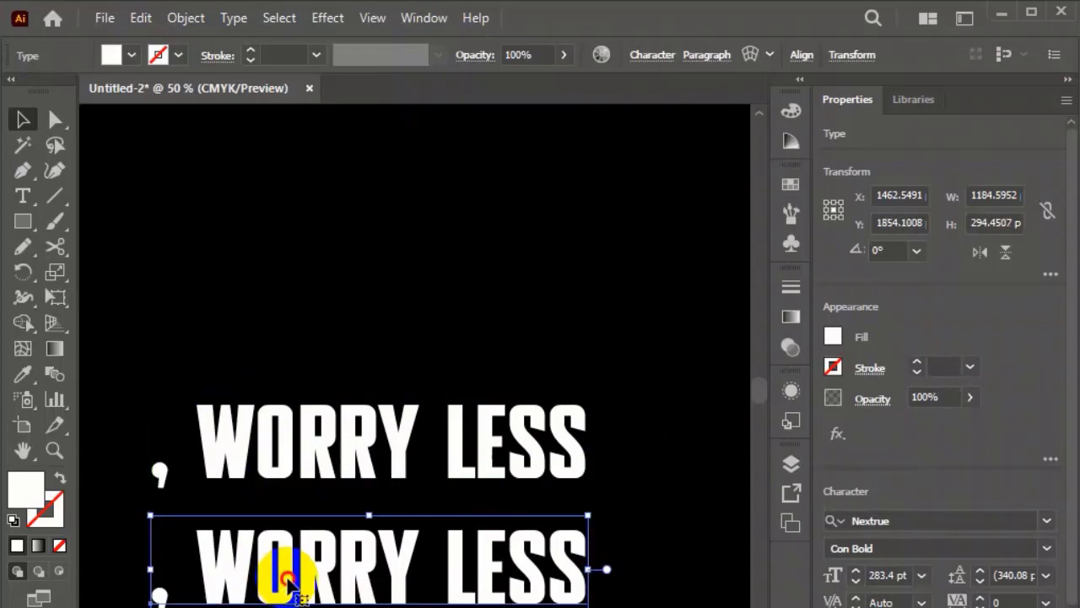
{"action": "double_click", "coordinate": [287, 581]}
{"action": "key", "text": "ctrl+a"}
{"action": "key", "text": "ctrl+v"}
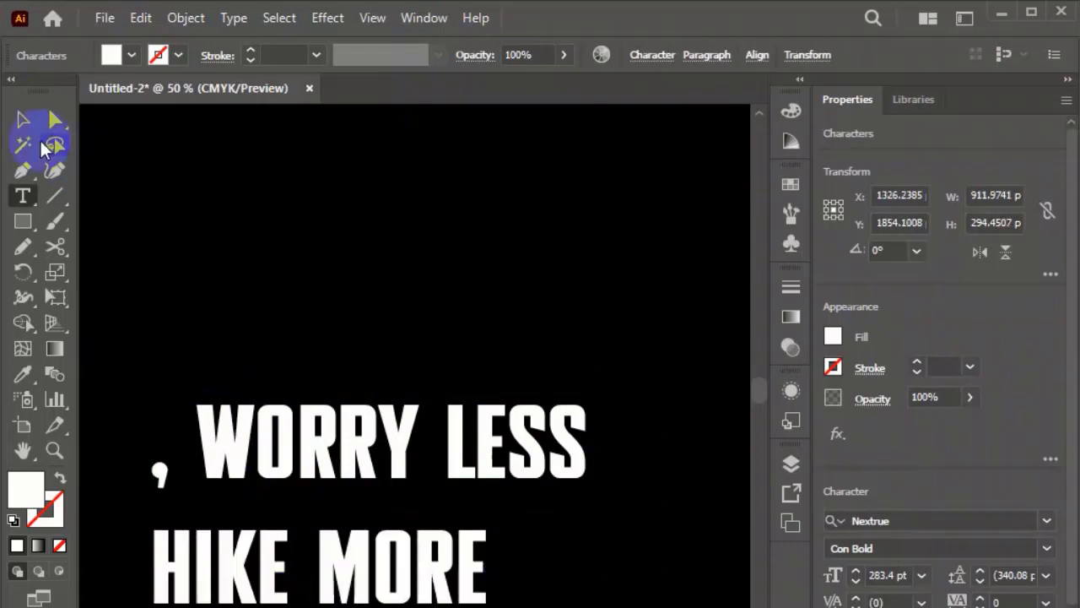
Move the ", WORRY LESS" line directly beneath the "HIKE MORE" line
{"action": "left_click", "coordinate": [23, 120]}
{"action": "scroll", "coordinate": [336, 384], "scroll_direction": "down", "scroll_amount": 3}
{"action": "left_click_drag", "start_coordinate": [340, 393], "coordinate": [324, 480]}
{"action": "scroll", "coordinate": [324, 484], "scroll_direction": "up", "scroll_amount": 2}
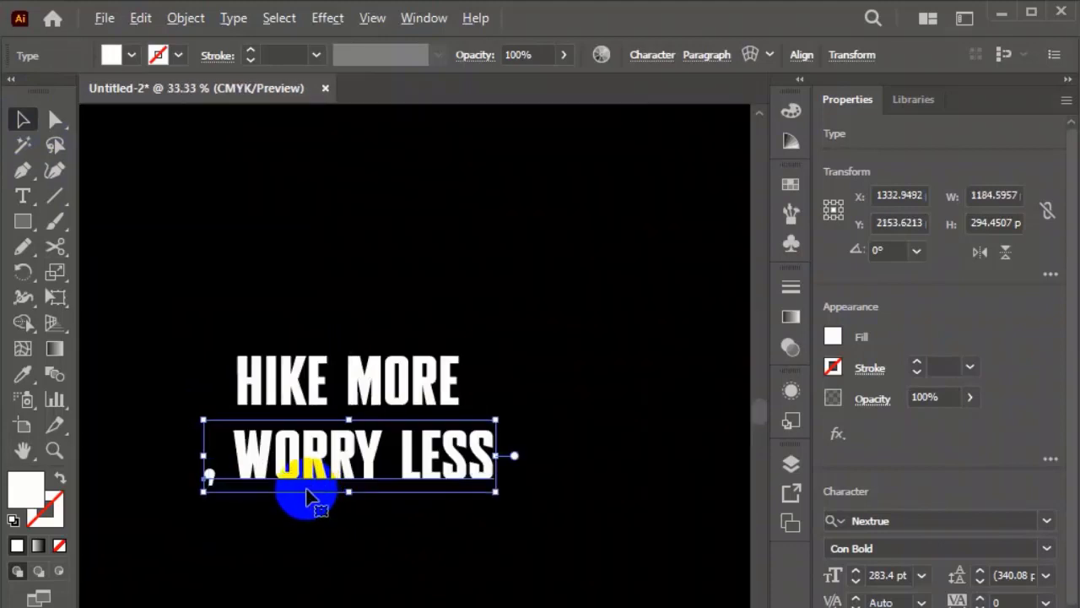
{"action": "double_click", "coordinate": [215, 467]}
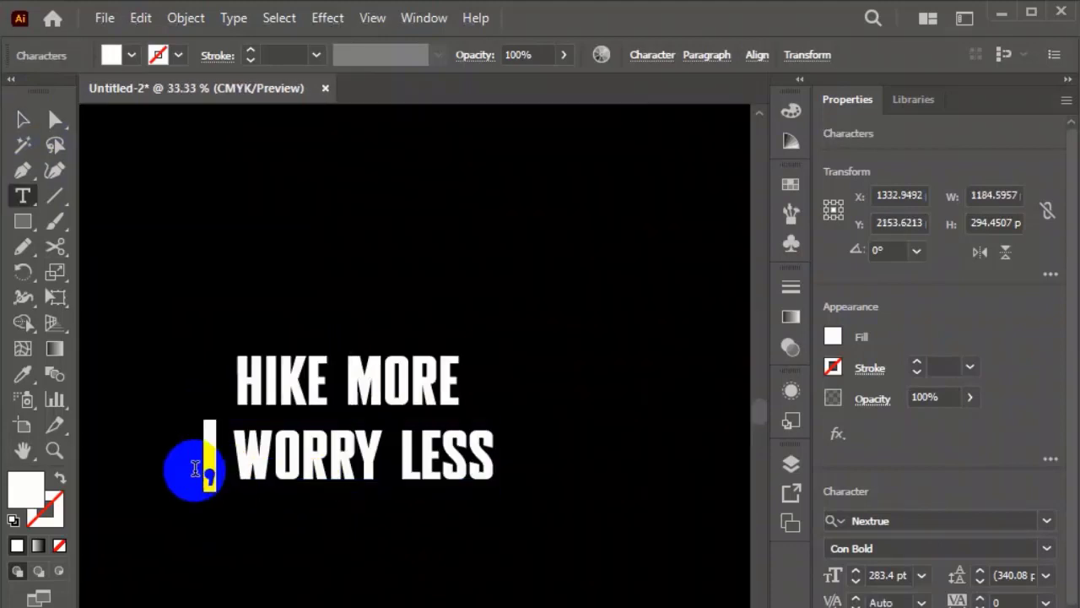
{"action": "key", "text": "Escape"}
{"action": "key", "text": "ctrl+z"}
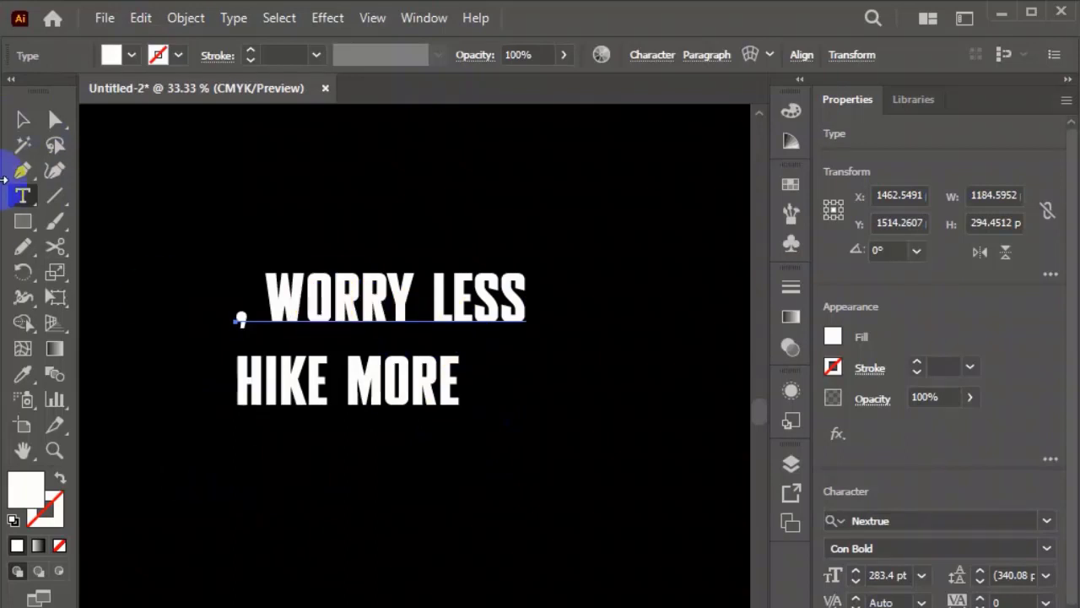
{"action": "key", "text": "ctrl+shift+z"}
Delete the comma and the leading space in front of "WORRY LESS"
{"action": "left_click", "coordinate": [230, 481]}
{"action": "left_click_drag", "start_coordinate": [230, 481], "coordinate": [207, 479]}
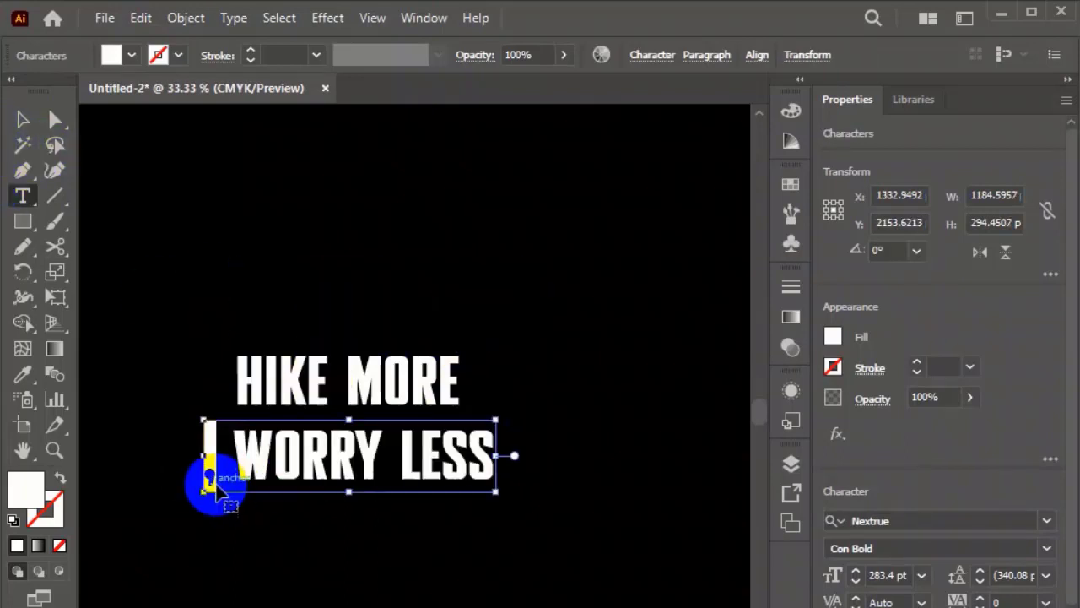
{"action": "key", "text": "BackSpace"}
{"action": "left_click", "coordinate": [23, 121]}
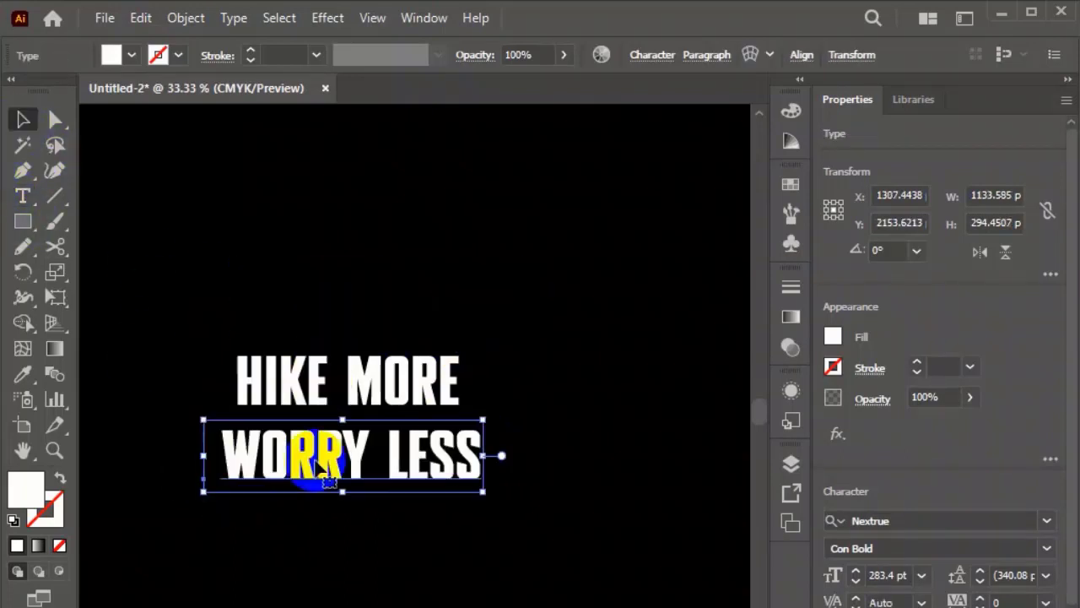
{"action": "double_click", "coordinate": [228, 439]}
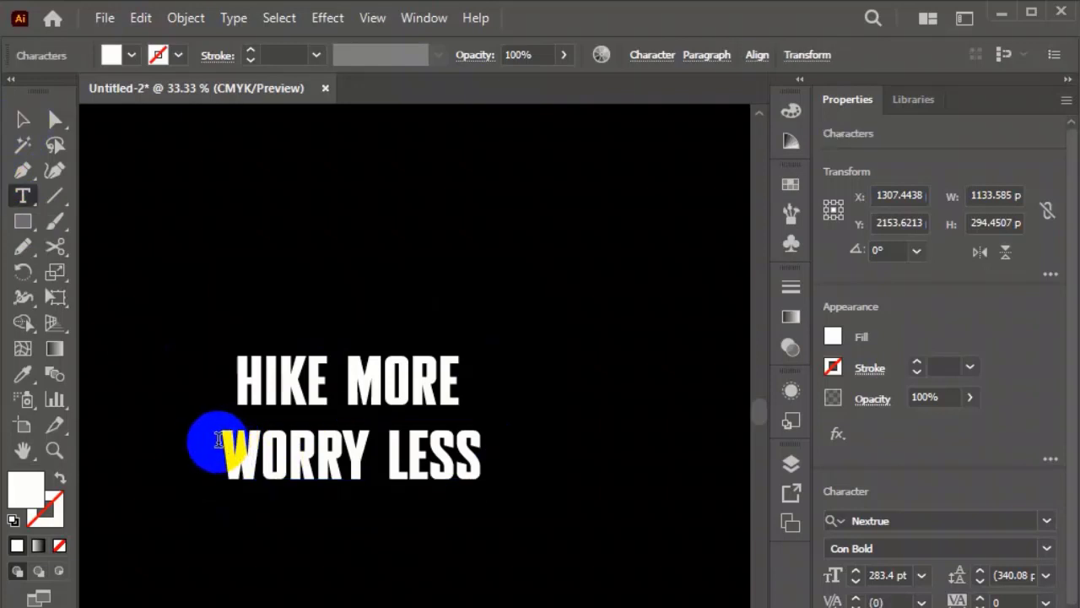
{"action": "key", "text": "BackSpace"}
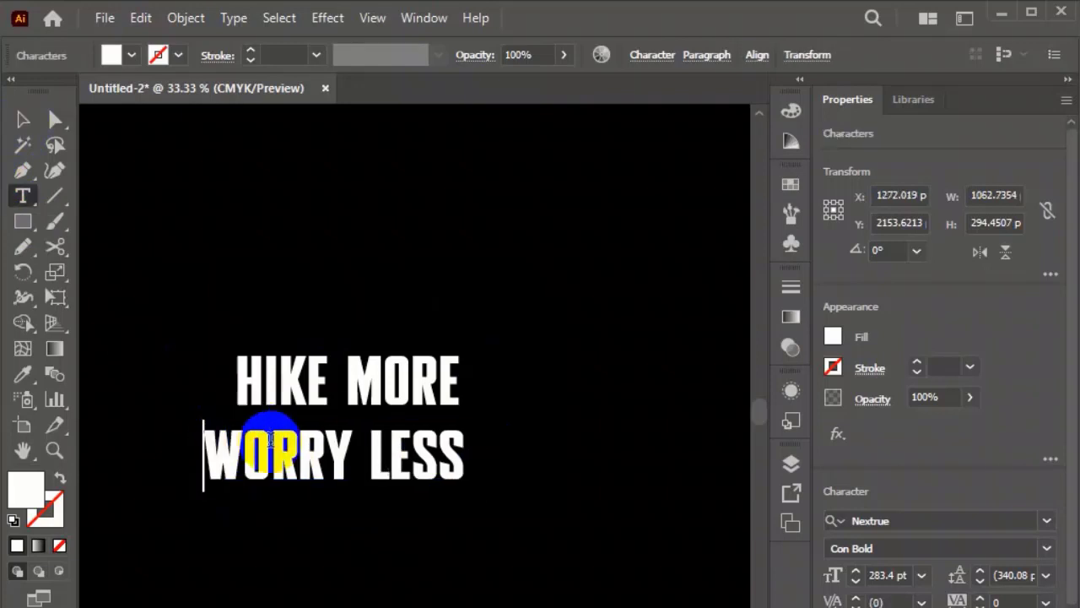
{"action": "left_click", "coordinate": [23, 121]}
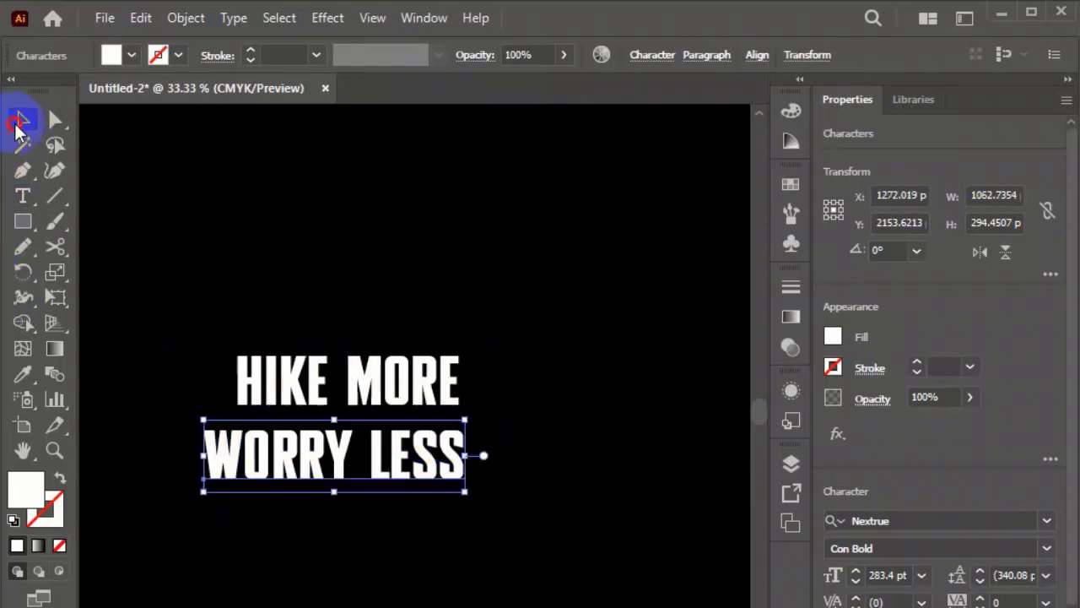
Align "HIKE MORE" with the left edge of "WORRY LESS" and add a comma at its end
{"action": "left_click_drag", "start_coordinate": [333, 403], "coordinate": [293, 402]}
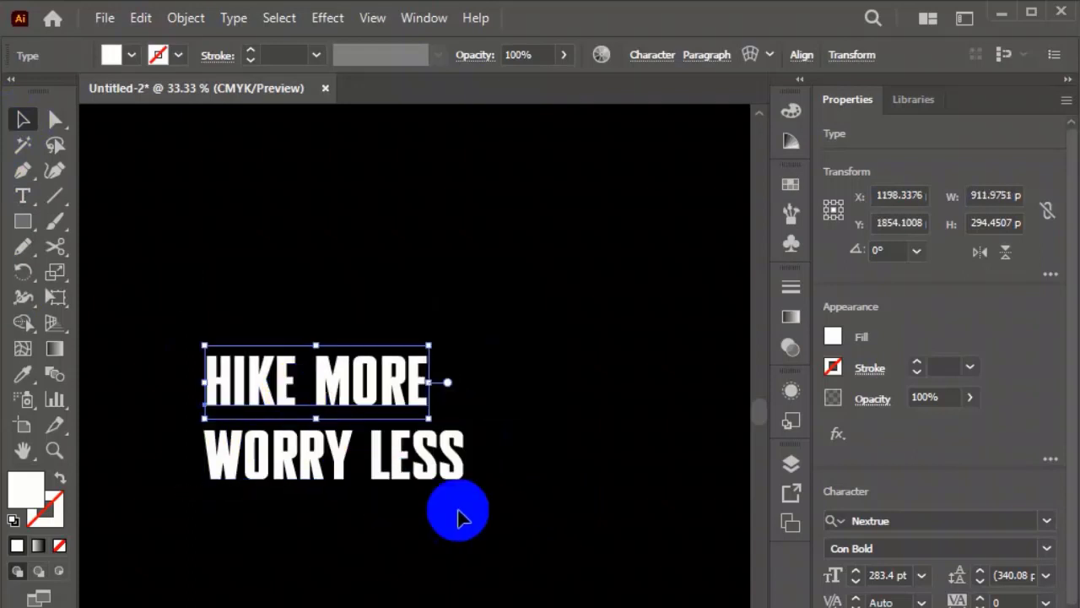
{"action": "double_click", "coordinate": [424, 396]}
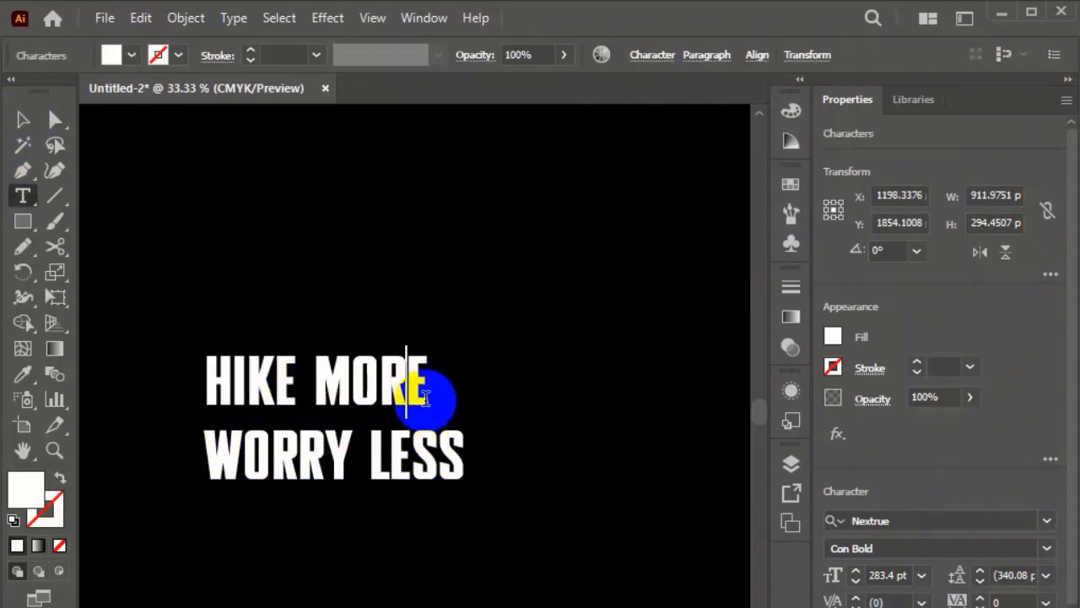
{"action": "type", "text": ","}
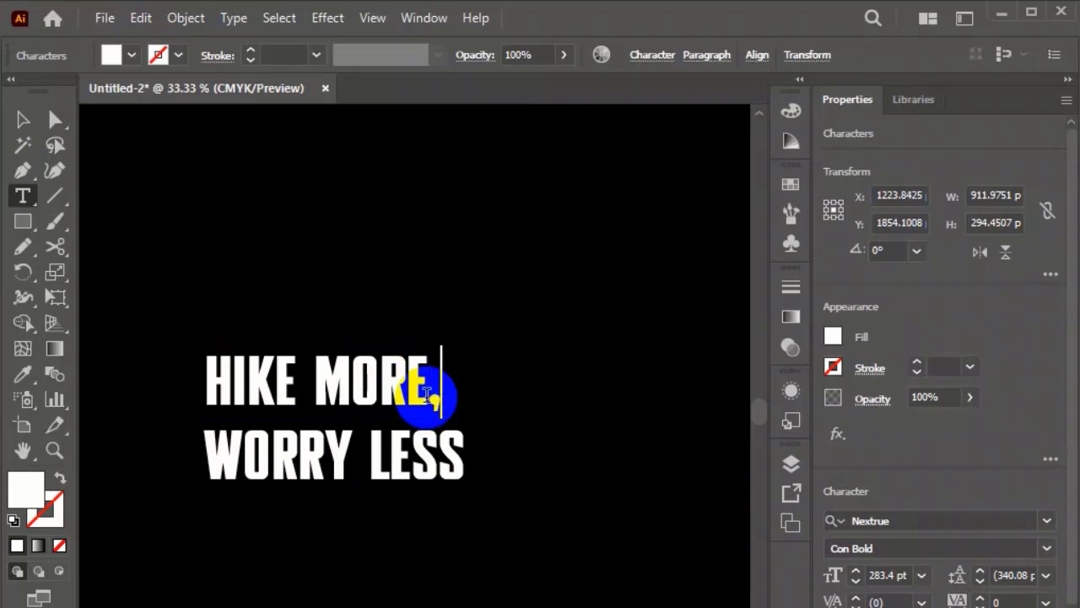
{"action": "left_click", "coordinate": [21, 121]}
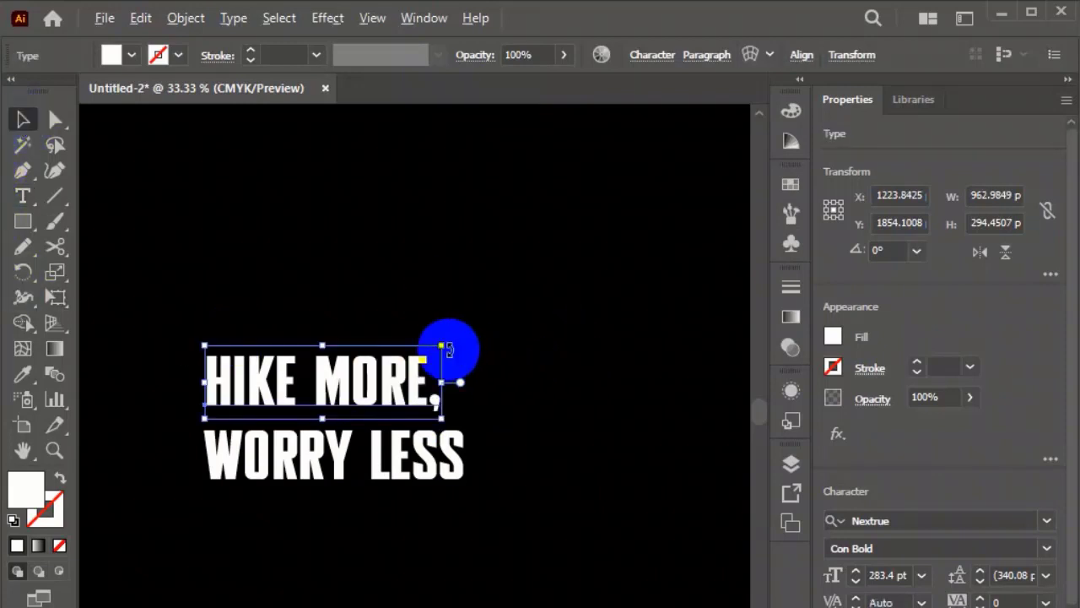
Scale "HIKE MORE," to about 1069 px wide to match the line below, and convert both lines to outlines
{"action": "left_click_drag", "start_coordinate": [441, 343], "coordinate": [469, 338]}
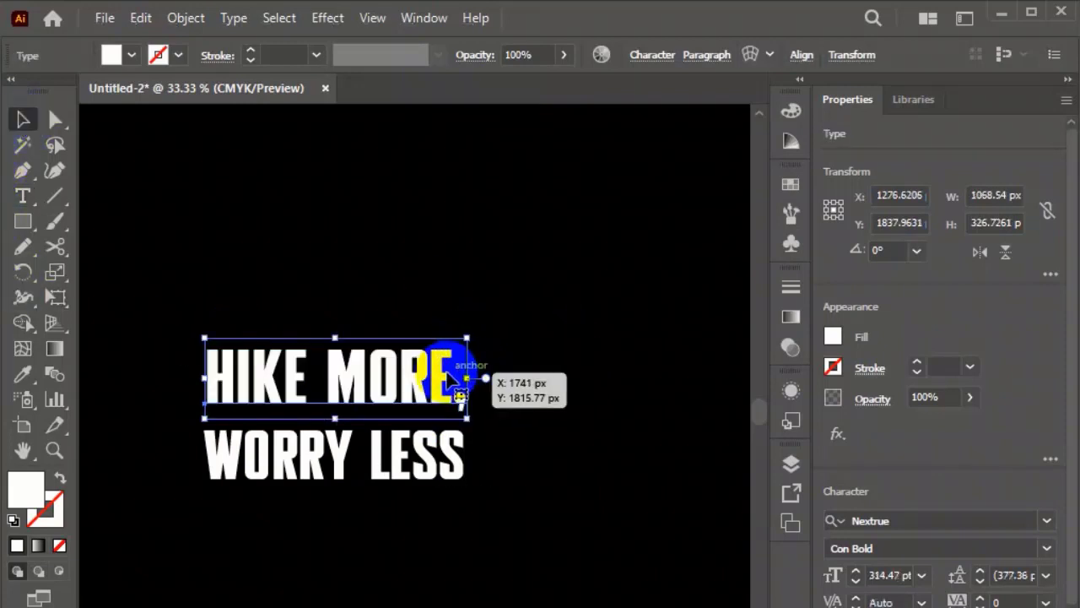
{"action": "right_click", "coordinate": [439, 374]}
{"action": "left_click", "coordinate": [525, 448]}
{"action": "left_click", "coordinate": [386, 458]}
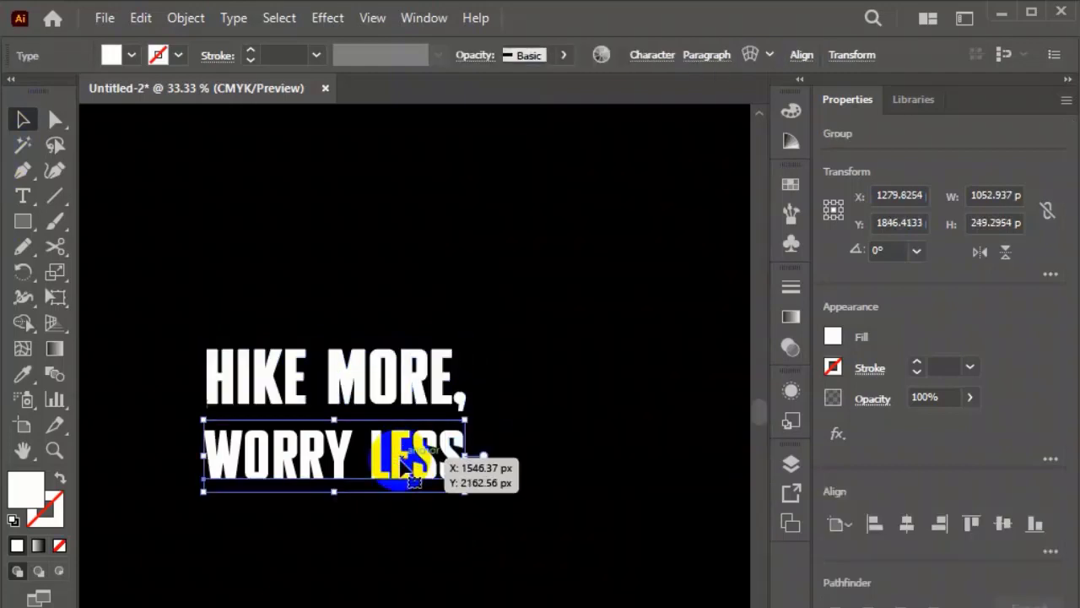
{"action": "right_click", "coordinate": [411, 491]}
{"action": "left_click", "coordinate": [490, 448]}
{"action": "left_click", "coordinate": [374, 535]}
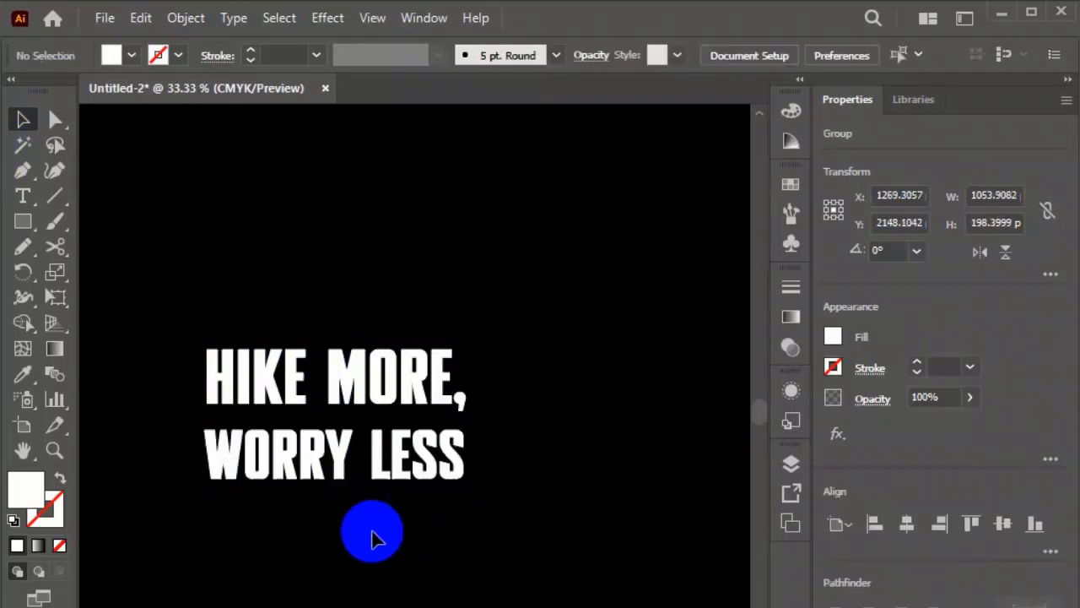
Narrow "WORRY LESS" to about 1053 px to match the line above, and position it with a small gap below "HIKE MORE,"
{"action": "scroll", "coordinate": [261, 470], "scroll_direction": "up", "scroll_amount": 2}
{"action": "mouse_move", "coordinate": [262, 471]}
{"action": "left_mouse_down"}
{"action": "mouse_move", "coordinate": [243, 488]}
{"action": "mouse_move", "coordinate": [246, 470]}
{"action": "left_mouse_up"}
{"action": "scroll", "coordinate": [735, 415], "scroll_direction": "up", "scroll_amount": 2}
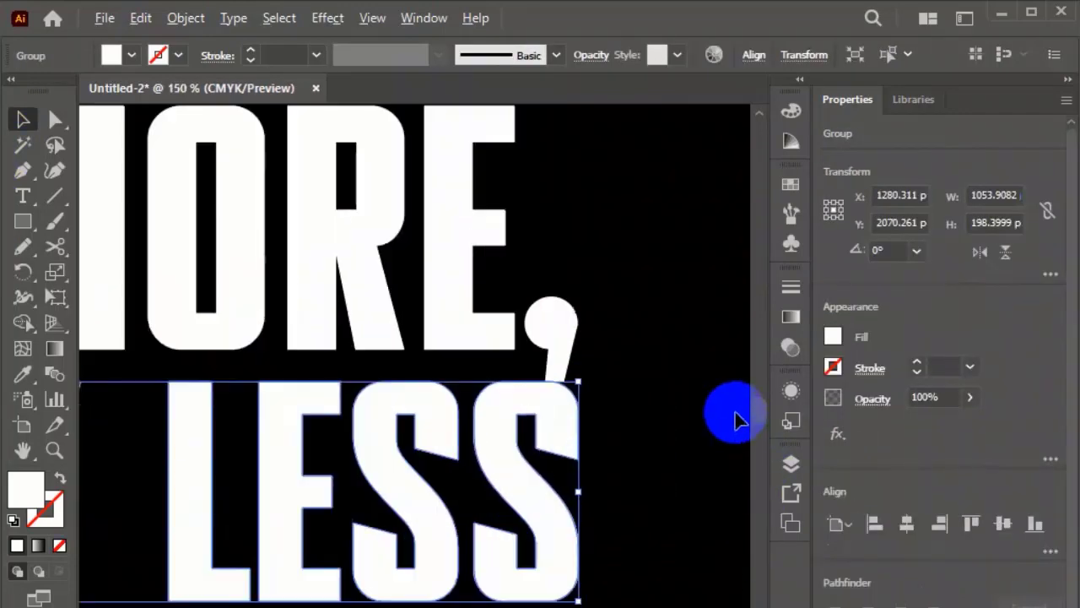
{"action": "scroll", "coordinate": [560, 562], "scroll_direction": "down", "scroll_amount": 1}
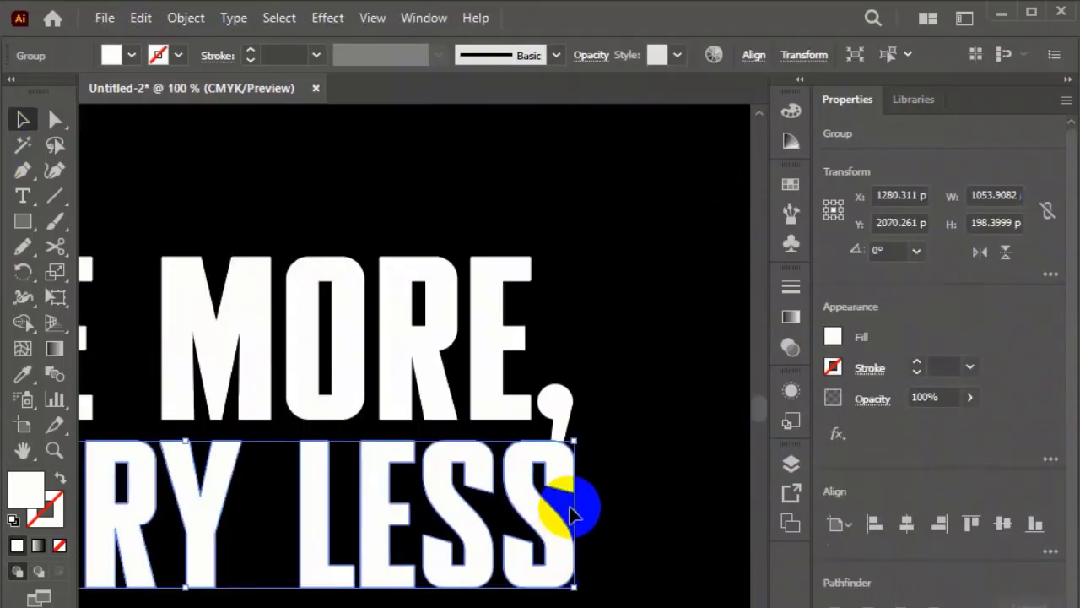
{"action": "mouse_move", "coordinate": [579, 515]}
{"action": "left_mouse_down"}
{"action": "mouse_move", "coordinate": [564, 513]}
{"action": "mouse_move", "coordinate": [573, 520]}
{"action": "left_mouse_up"}
{"action": "scroll", "coordinate": [446, 562], "scroll_direction": "down", "scroll_amount": 2}
{"action": "left_click_drag", "start_coordinate": [453, 538], "coordinate": [453, 562]}
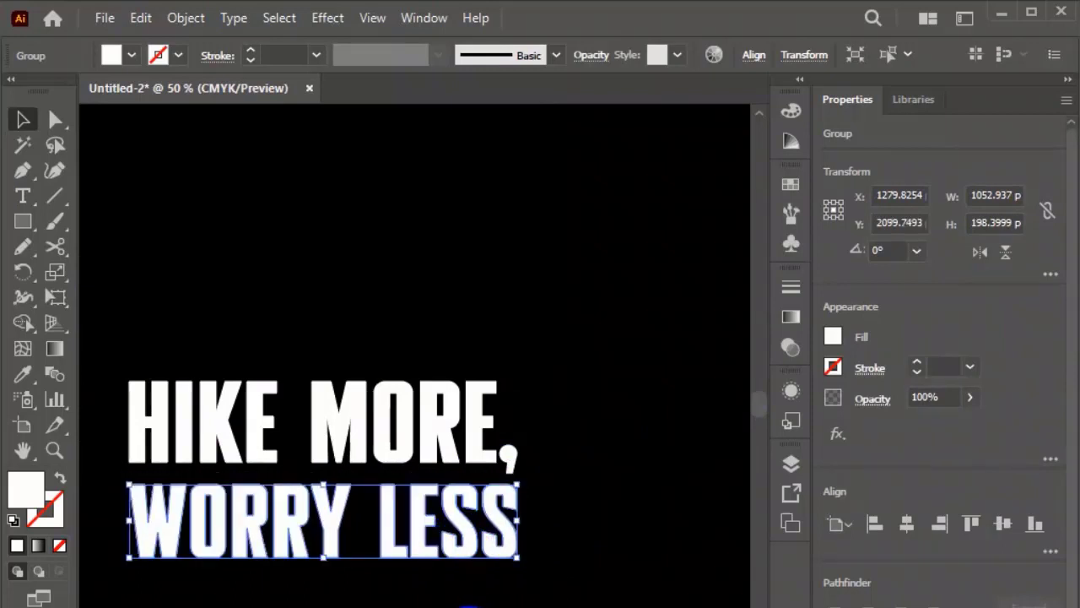
{"action": "key", "text": "ctrl+shift+a"}
Enlarge both text lines together to about 1628 px wide and place them near the middle of the artboard
{"action": "scroll", "coordinate": [430, 544], "scroll_direction": "down", "scroll_amount": 1}
{"action": "scroll", "coordinate": [479, 563], "scroll_direction": "down", "scroll_amount": 1}
{"action": "scroll", "coordinate": [479, 564], "scroll_direction": "up", "scroll_amount": 1}
{"action": "scroll", "coordinate": [214, 301], "scroll_direction": "down", "scroll_amount": 2}
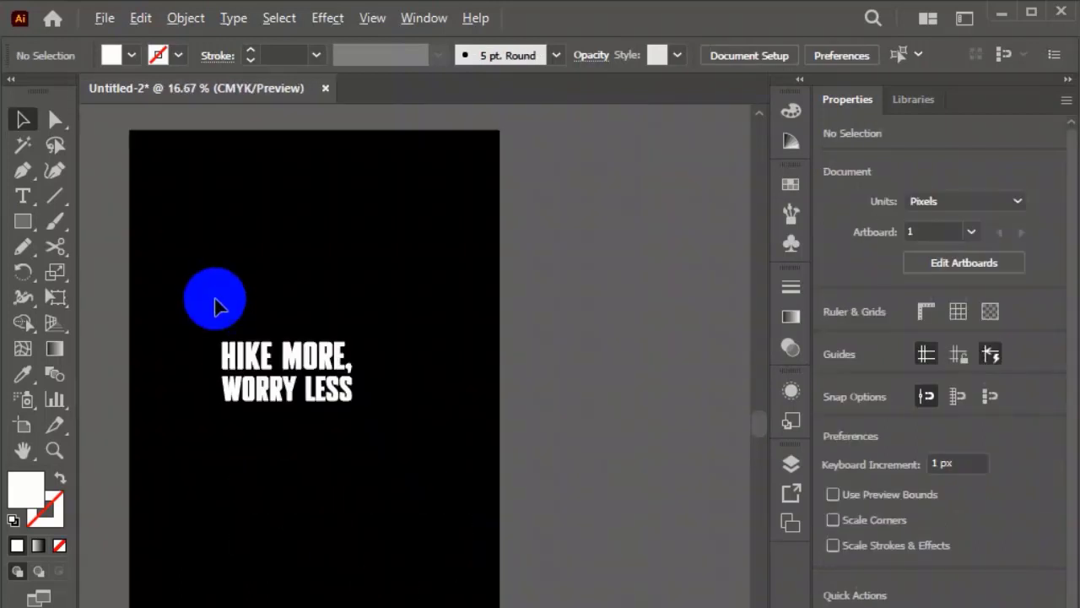
{"action": "left_click_drag", "start_coordinate": [193, 281], "coordinate": [416, 525]}
{"action": "left_click_drag", "start_coordinate": [357, 338], "coordinate": [352, 366]}
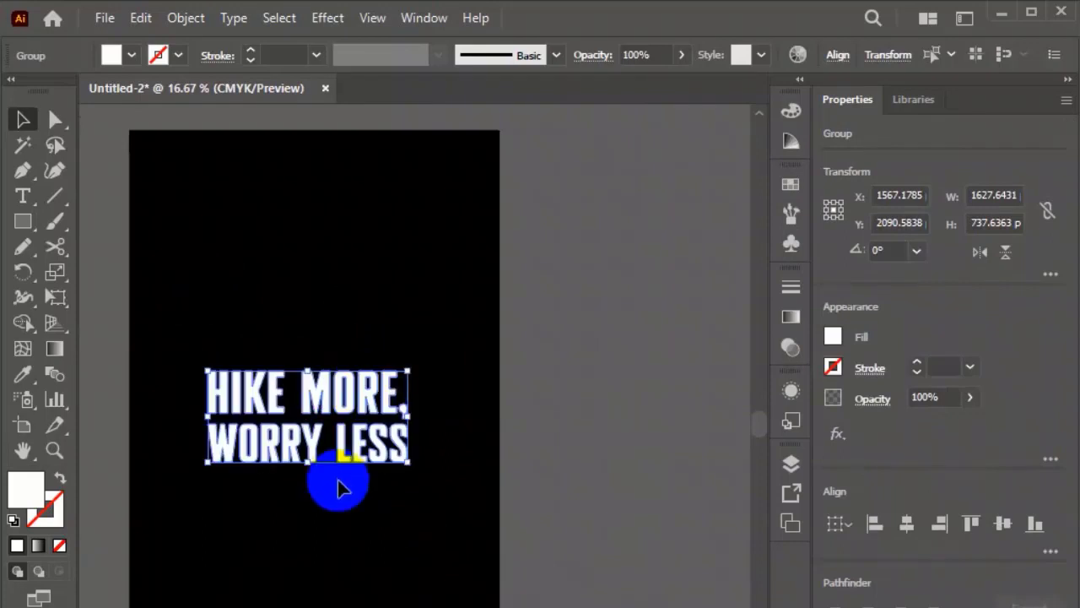
{"action": "left_click", "coordinate": [338, 479]}
Create a white triangle with the Polygon tool, using a 50 px radius and 3 sides
{"action": "scroll", "coordinate": [265, 301], "scroll_direction": "up", "scroll_amount": 1}
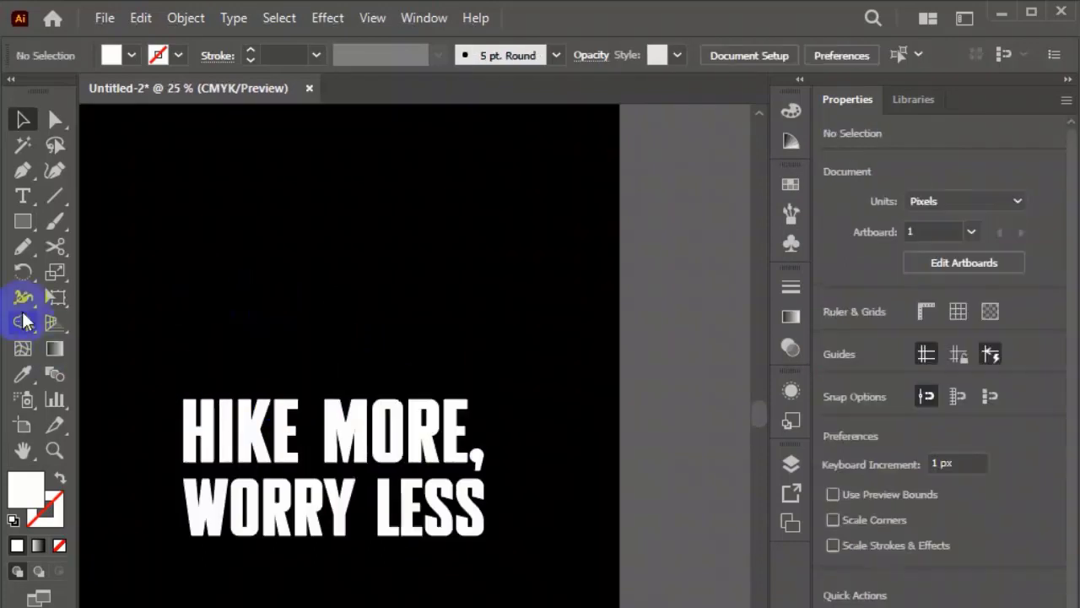
{"action": "left_click", "coordinate": [25, 230]}
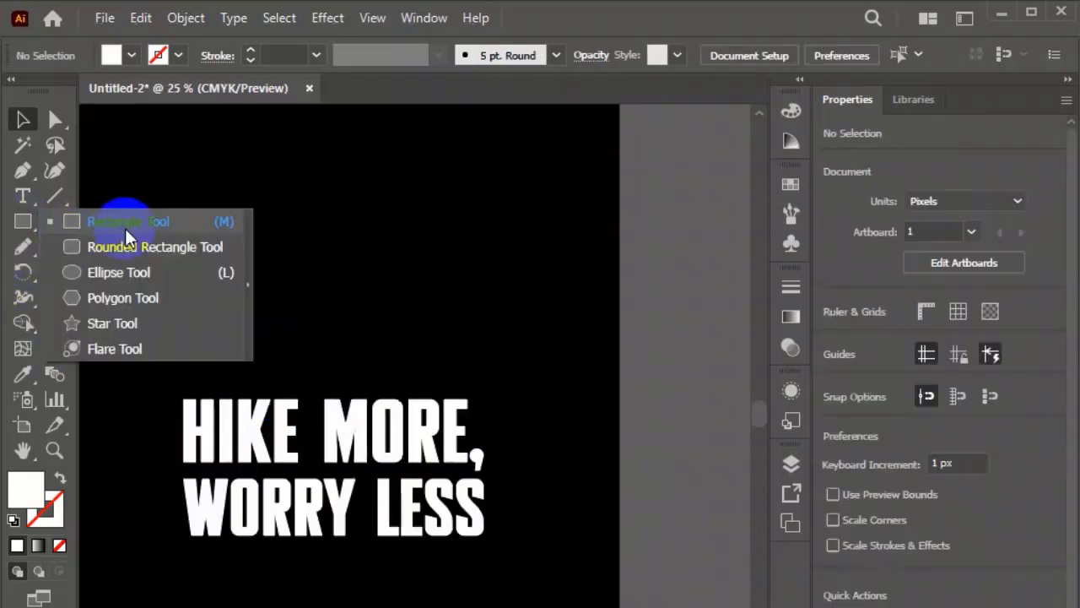
{"action": "left_click", "coordinate": [123, 302]}
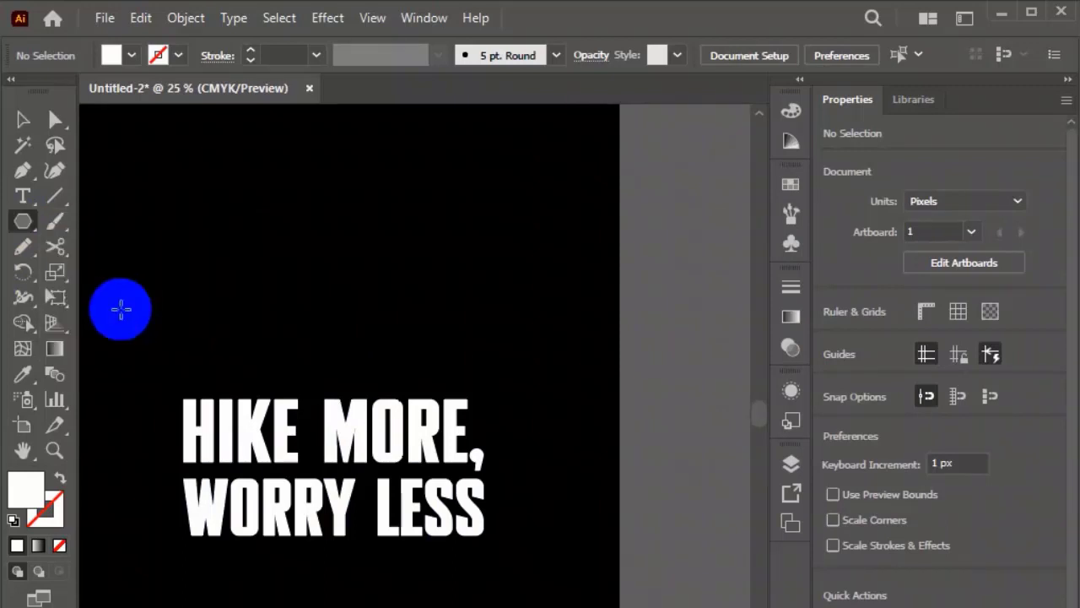
{"action": "left_click", "coordinate": [419, 402]}
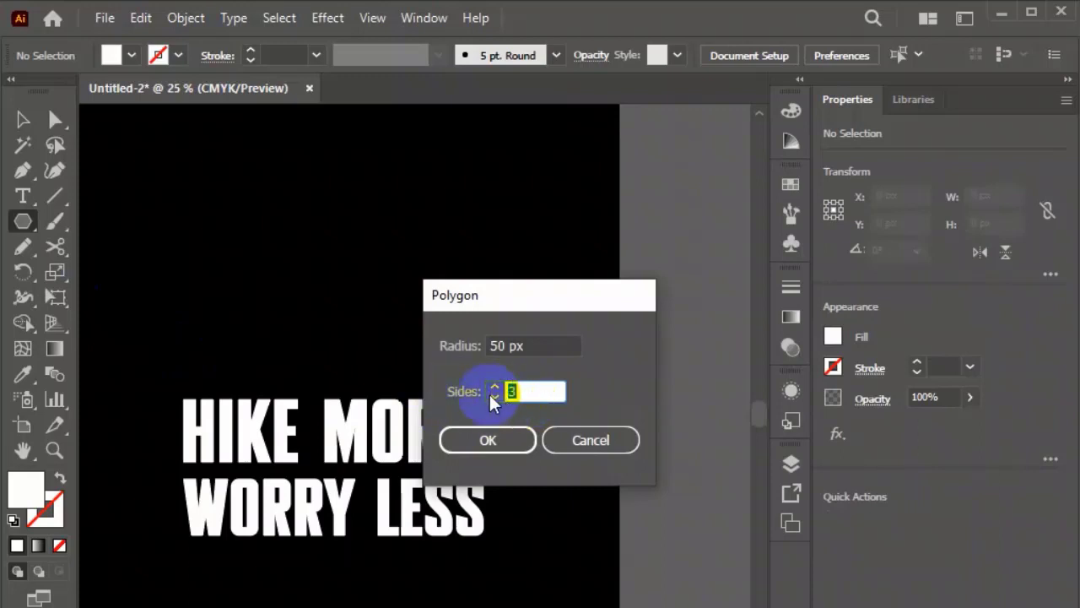
{"action": "left_click", "coordinate": [498, 439]}
{"action": "left_click", "coordinate": [23, 114]}
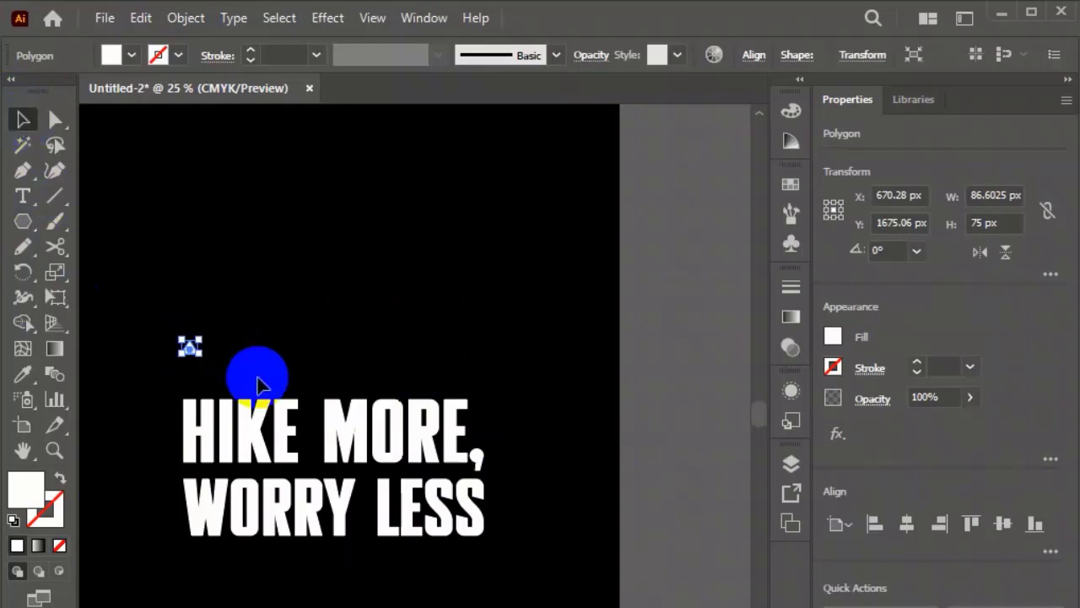
Place the triangle just above the H of "HIKE" and enlarge it to about 234 px wide
{"action": "scroll", "coordinate": [258, 374], "scroll_direction": "up", "scroll_amount": 2}
{"action": "left_click_drag", "start_coordinate": [159, 332], "coordinate": [173, 390]}
{"action": "left_click", "coordinate": [169, 406]}
{"action": "scroll", "coordinate": [173, 388], "scroll_direction": "down", "scroll_amount": 2}
{"action": "scroll", "coordinate": [173, 384], "scroll_direction": "up", "scroll_amount": 1}
{"action": "left_click", "coordinate": [161, 381]}
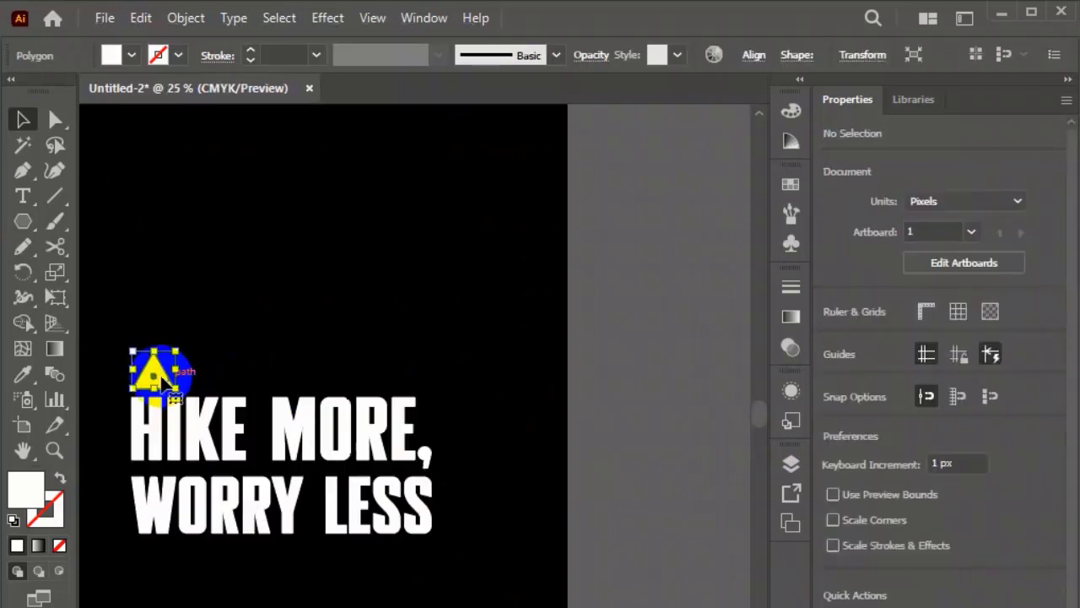
{"action": "left_click_drag", "start_coordinate": [175, 348], "coordinate": [185, 383]}
{"action": "left_click", "coordinate": [205, 374]}
{"action": "key", "text": "ctrl+z"}
Scale the triangle above the H down to about 182 px wide
{"action": "left_click", "coordinate": [158, 387]}
{"action": "scroll", "coordinate": [159, 384], "scroll_direction": "up", "scroll_amount": 2}
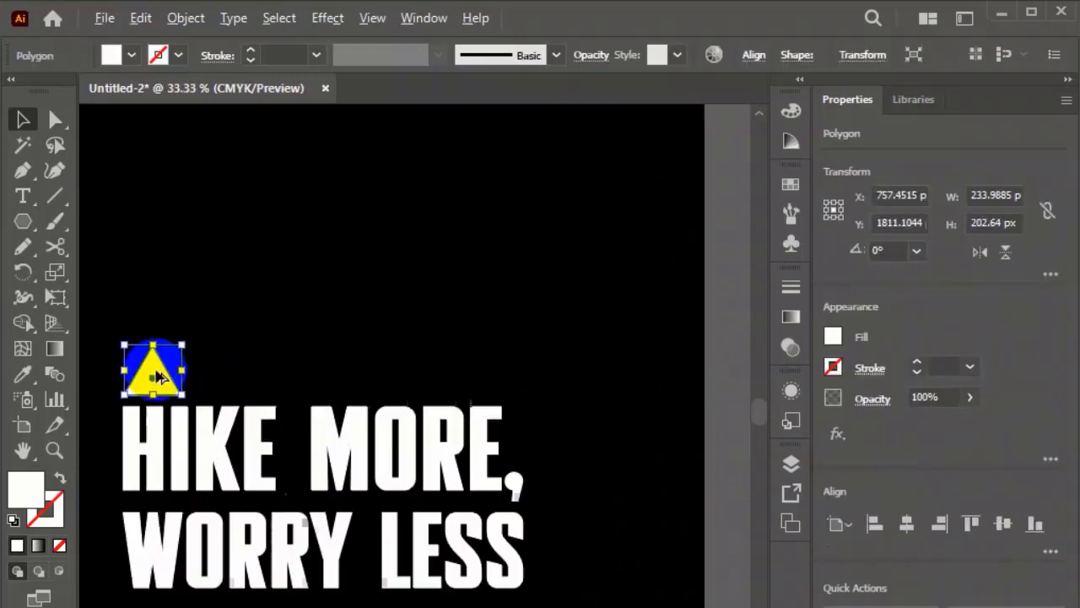
{"action": "mouse_move", "coordinate": [195, 335]}
{"action": "left_mouse_down"}
{"action": "mouse_move", "coordinate": [174, 330]}
{"action": "mouse_move", "coordinate": [169, 351]}
{"action": "mouse_move", "coordinate": [203, 344]}
{"action": "left_mouse_up"}
{"action": "left_click", "coordinate": [248, 379]}
Duplicate the triangle into an evenly spaced row of eight ending at the last E of "HIKE MORE,", and group the row
{"action": "scroll", "coordinate": [128, 253], "scroll_direction": "down", "scroll_amount": 1}
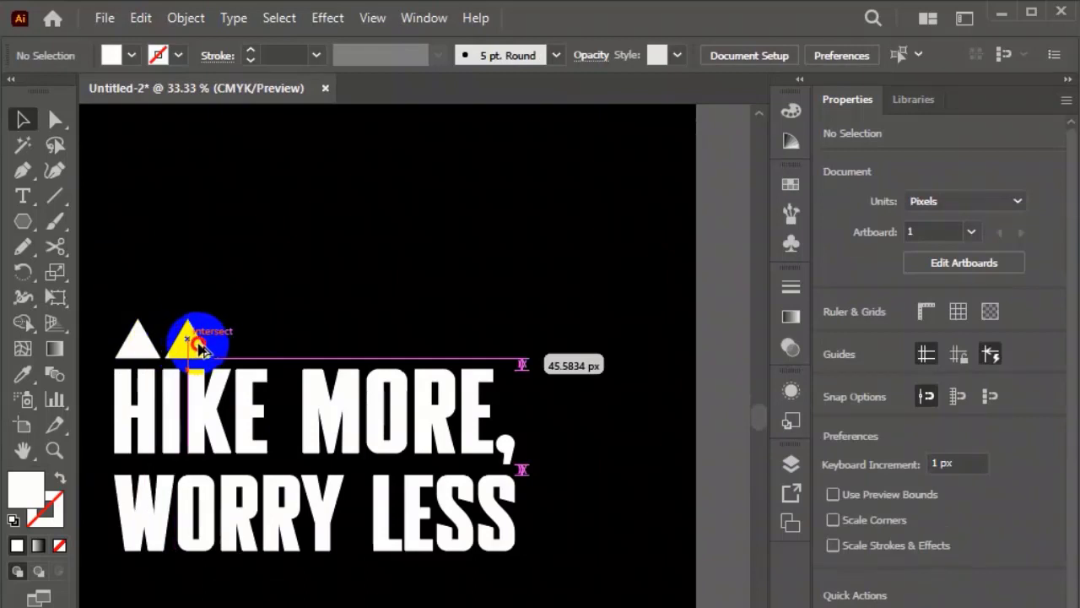
{"action": "left_click_drag", "start_coordinate": [203, 346], "coordinate": [205, 349]}
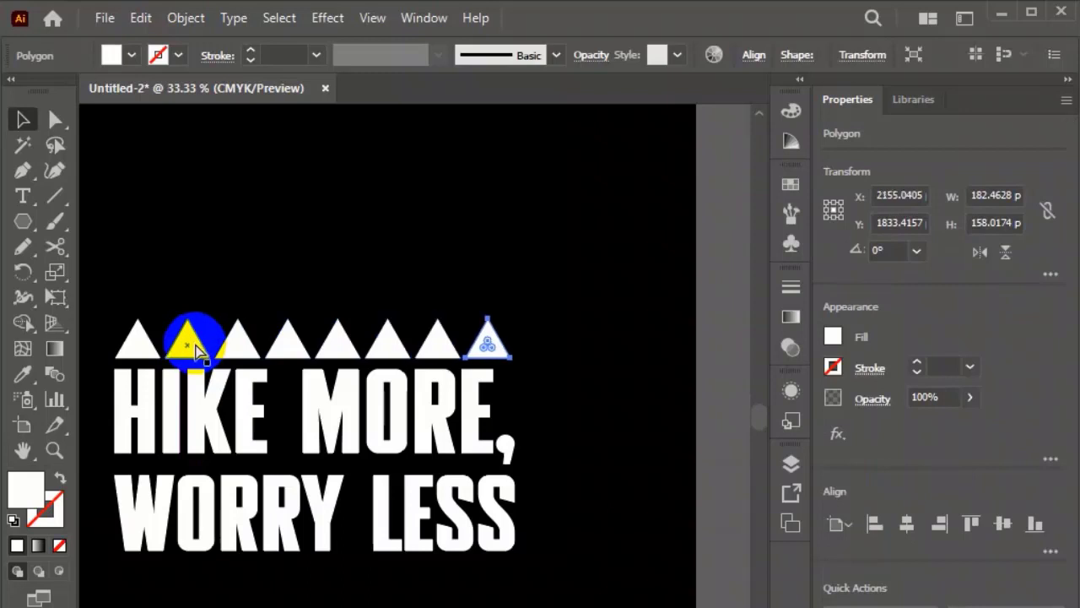
{"action": "left_click_drag", "start_coordinate": [126, 289], "coordinate": [495, 340]}
{"action": "key", "text": "ctrl+g"}
{"action": "left_click", "coordinate": [544, 376]}
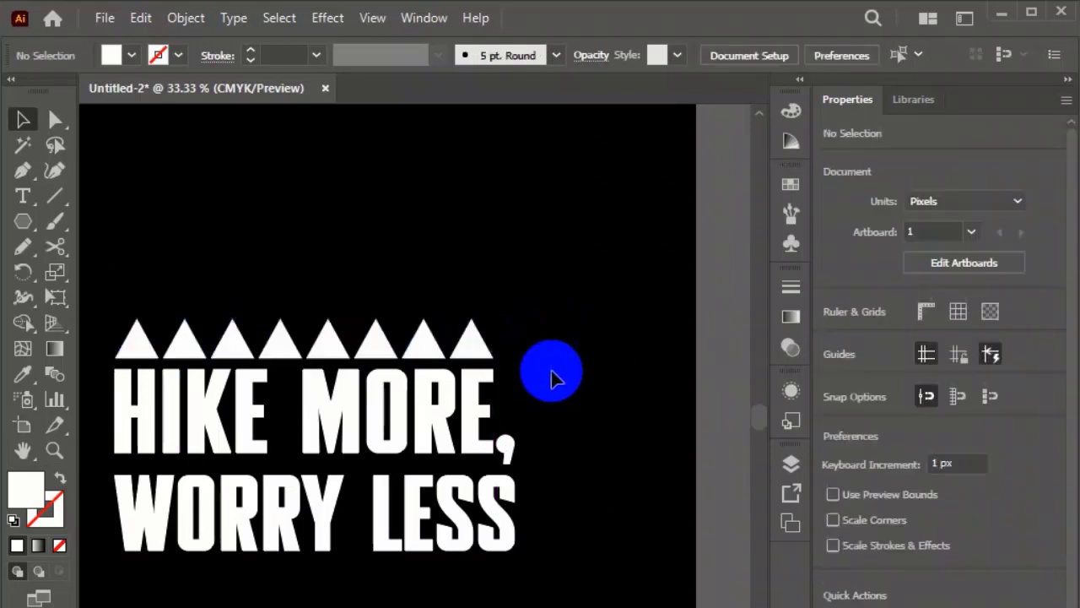
Move the triangle row up slightly to widen the gap above "HIKE MORE,"
{"action": "scroll", "coordinate": [552, 379], "scroll_direction": "down", "scroll_amount": 1}
{"action": "left_click_drag", "start_coordinate": [422, 344], "coordinate": [414, 324]}
{"action": "left_click", "coordinate": [314, 441]}
{"action": "scroll", "coordinate": [417, 540], "scroll_direction": "down", "scroll_amount": 4}
{"action": "left_click", "coordinate": [416, 549]}
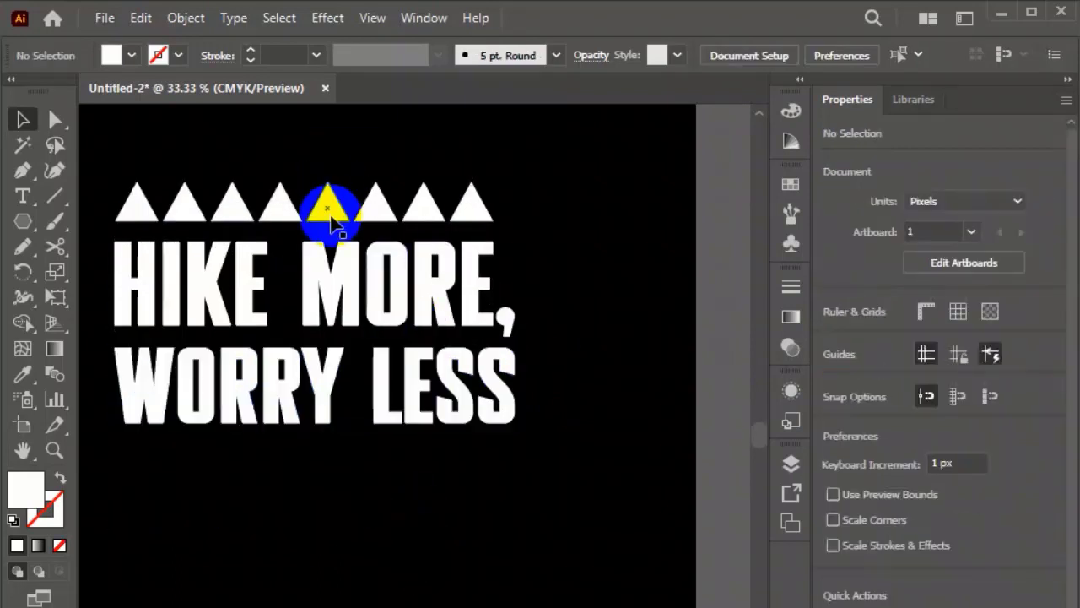
Fill the row of triangles with orange
{"action": "left_click", "coordinate": [333, 221]}
{"action": "left_click", "coordinate": [132, 56]}
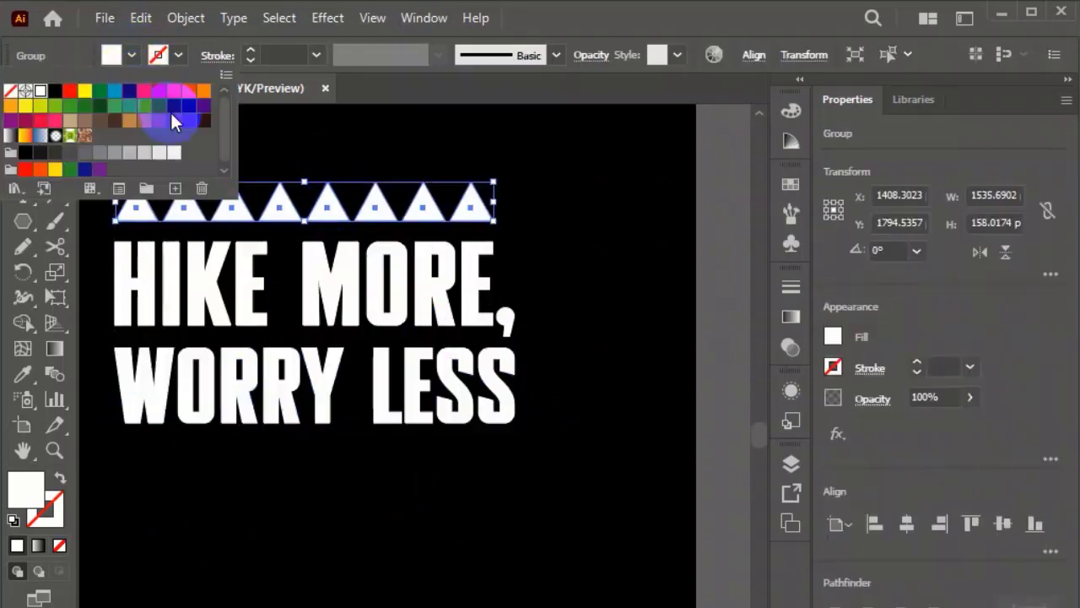
{"action": "left_click", "coordinate": [203, 90]}
{"action": "left_click", "coordinate": [412, 150]}
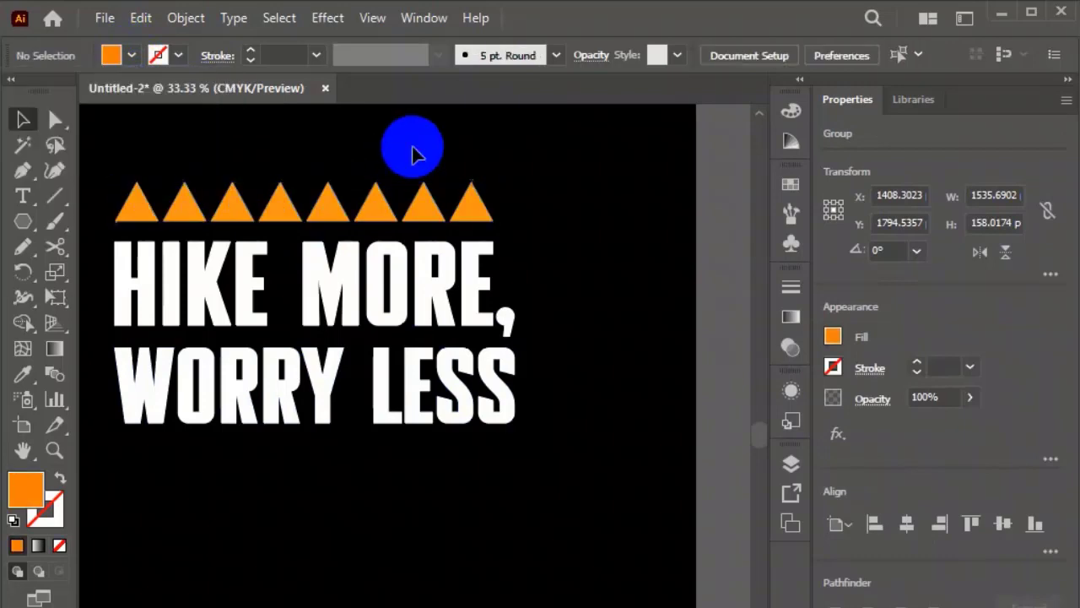
Copy the orange triangle row straight down below "WORRY LESS" and rotate the copy 180° so its triangles point downward
{"action": "left_click_drag", "start_coordinate": [325, 211], "coordinate": [328, 472]}
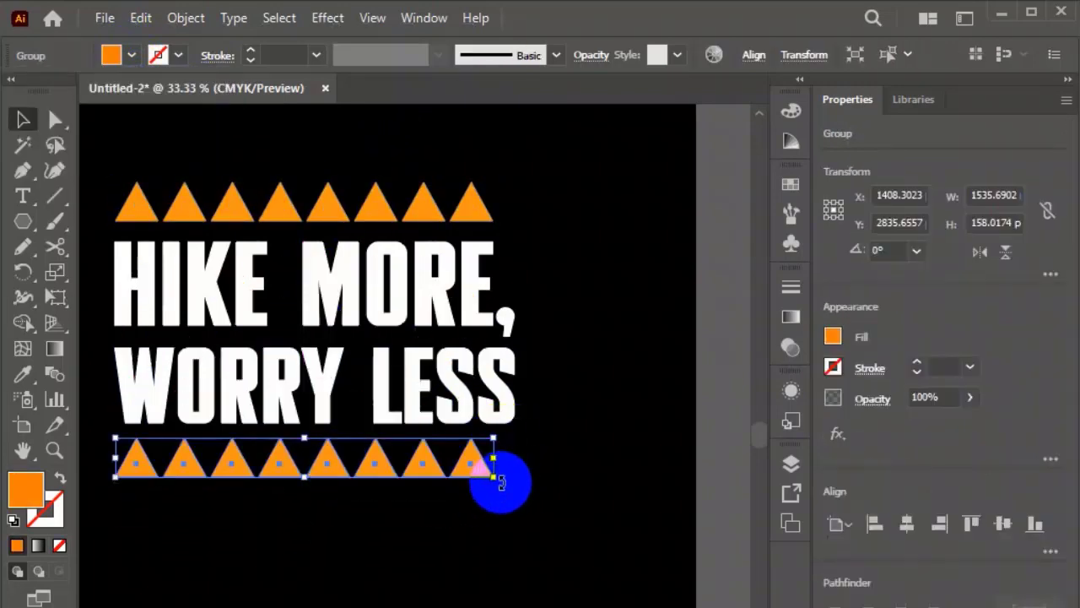
{"action": "left_click_drag", "start_coordinate": [502, 483], "coordinate": [180, 443]}
{"action": "left_click", "coordinate": [240, 561]}
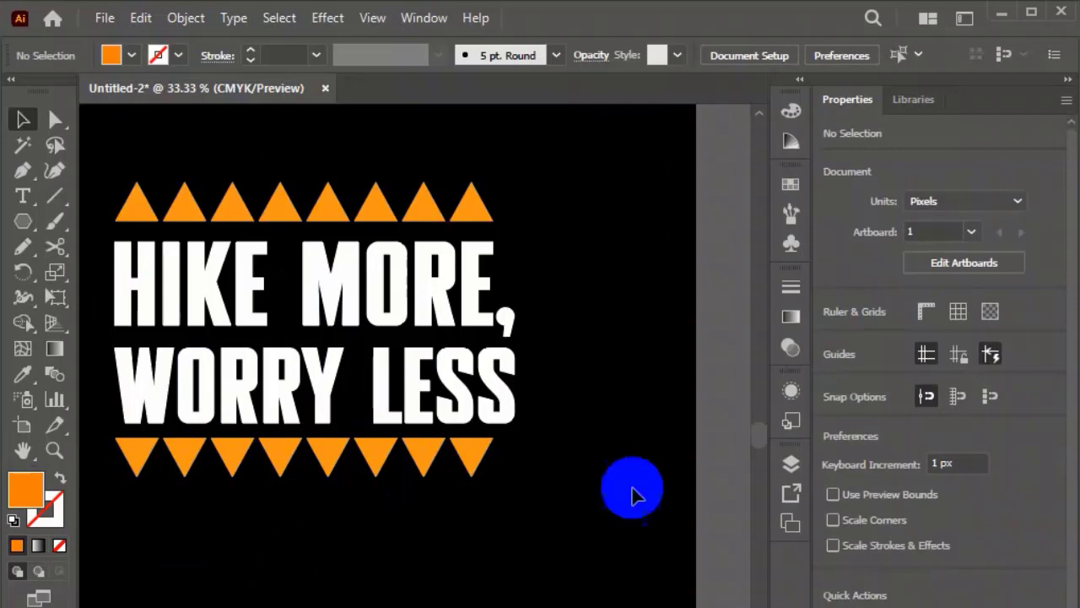
{"action": "left_click", "coordinate": [327, 297]}
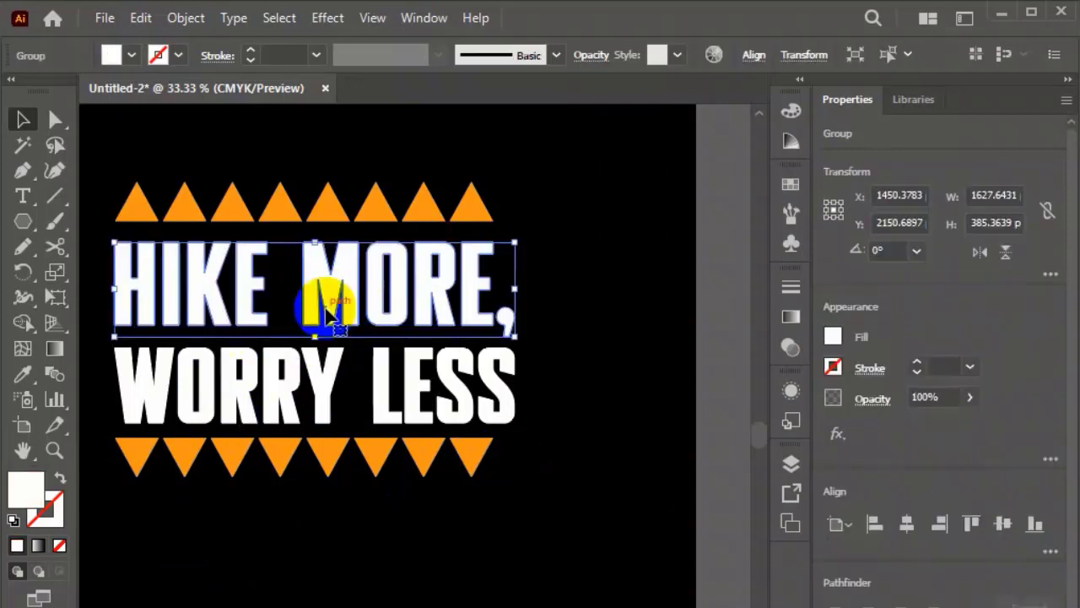
{"action": "right_click", "coordinate": [326, 312]}
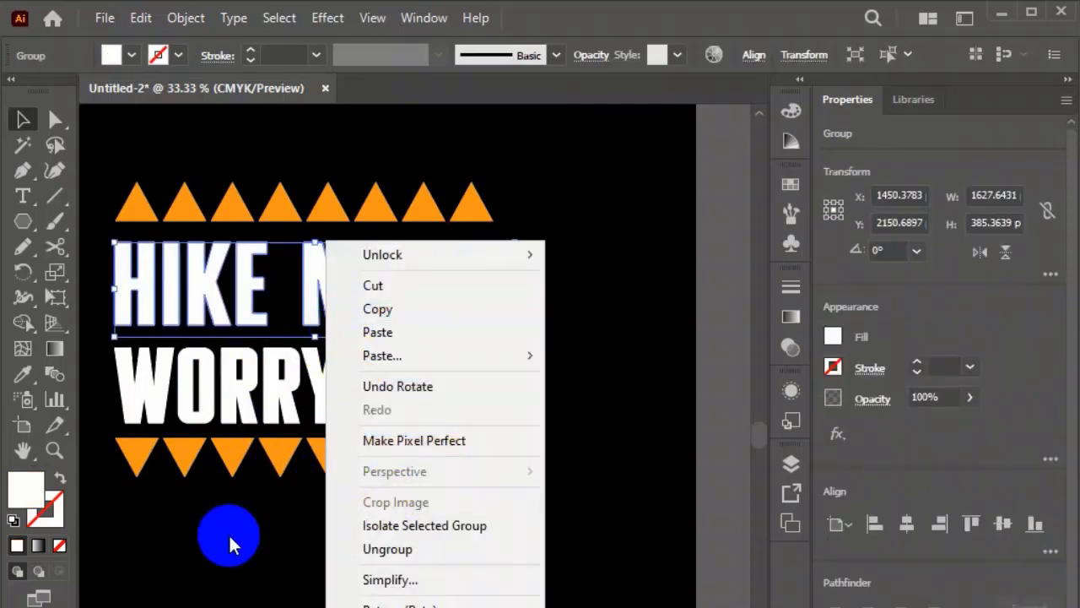
{"action": "left_click", "coordinate": [228, 531]}
Ungroup "HIKE MORE," and "WORRY LESS" into individually selectable letters
{"action": "left_click", "coordinate": [203, 303]}
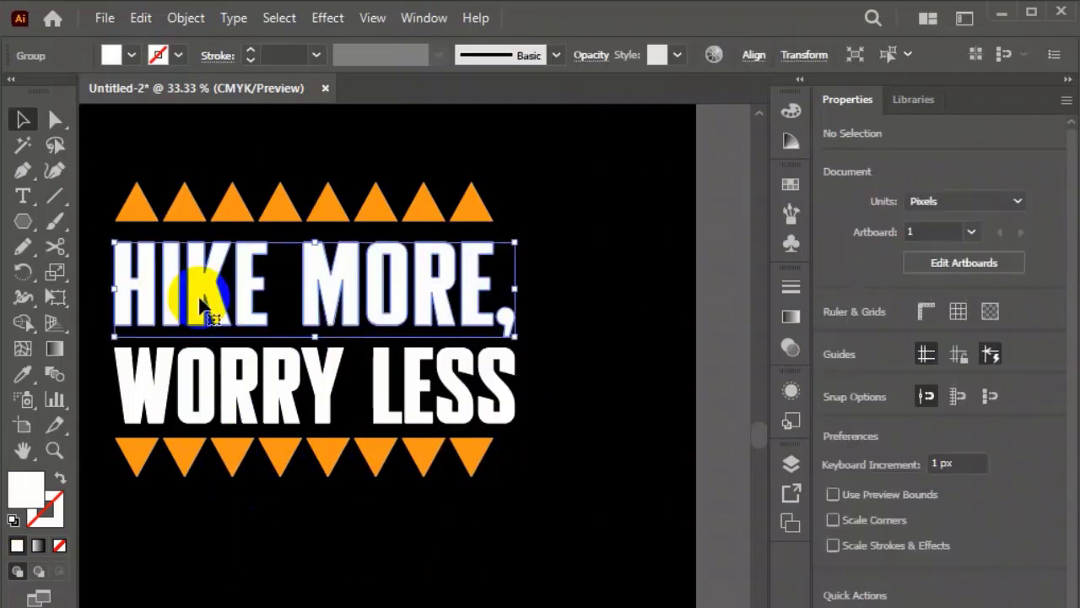
{"action": "right_click", "coordinate": [201, 297]}
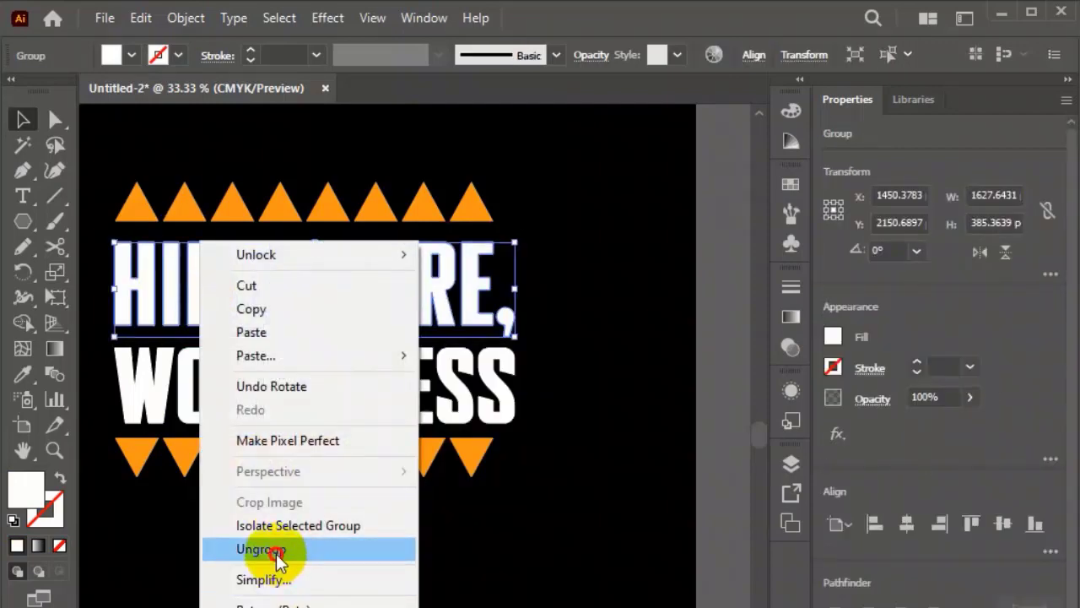
{"action": "left_click", "coordinate": [276, 550]}
{"action": "left_click", "coordinate": [272, 559]}
{"action": "right_click", "coordinate": [272, 385]}
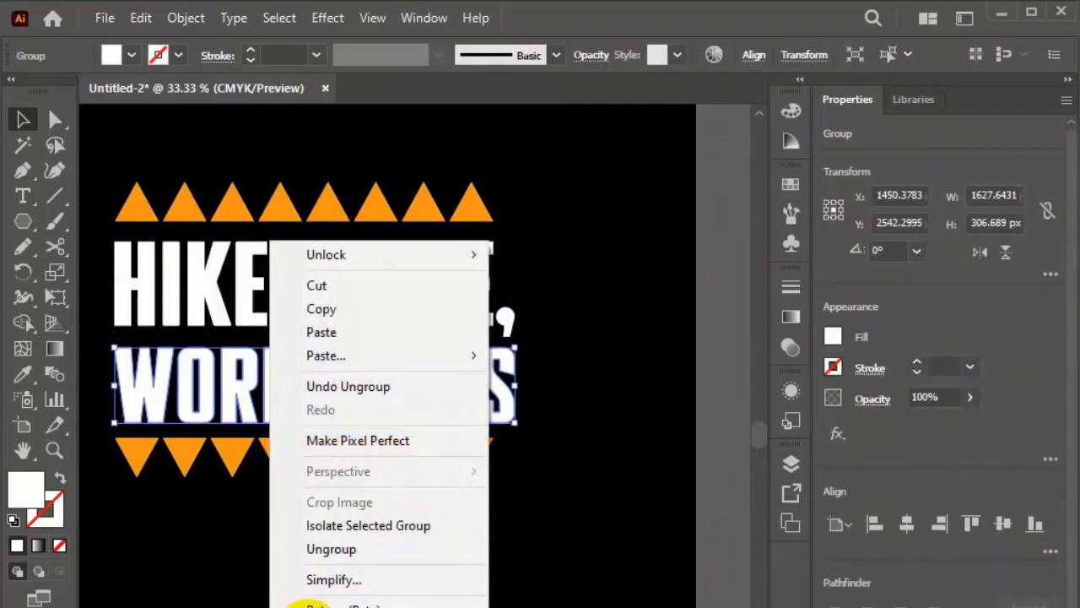
{"action": "left_click", "coordinate": [313, 551]}
{"action": "left_click", "coordinate": [303, 571]}
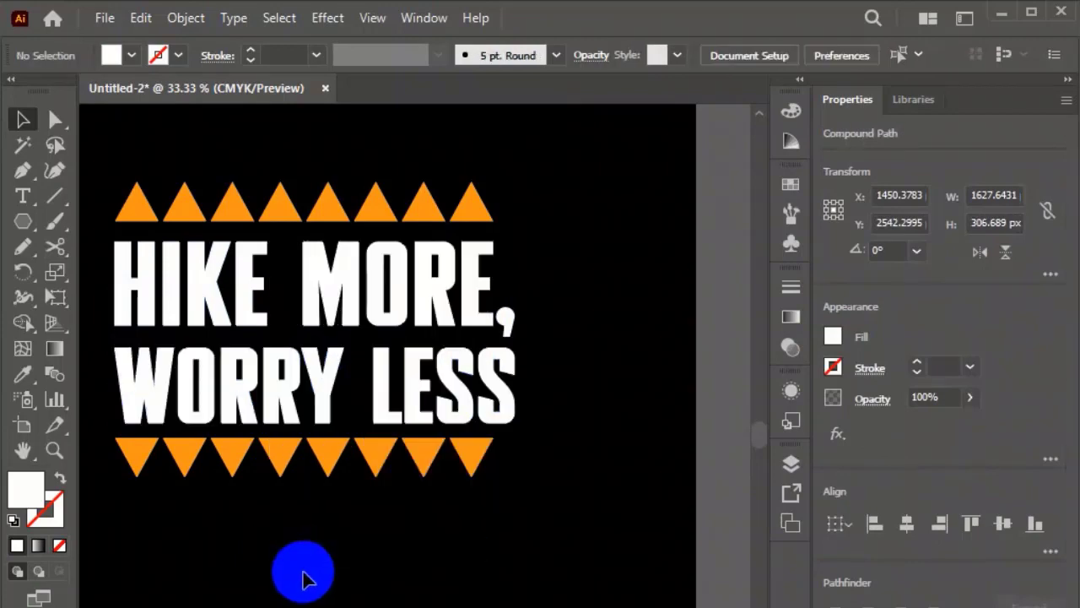
{"action": "left_click", "coordinate": [226, 308]}
{"action": "left_click", "coordinate": [205, 304]}
{"action": "left_click", "coordinate": [163, 301]}
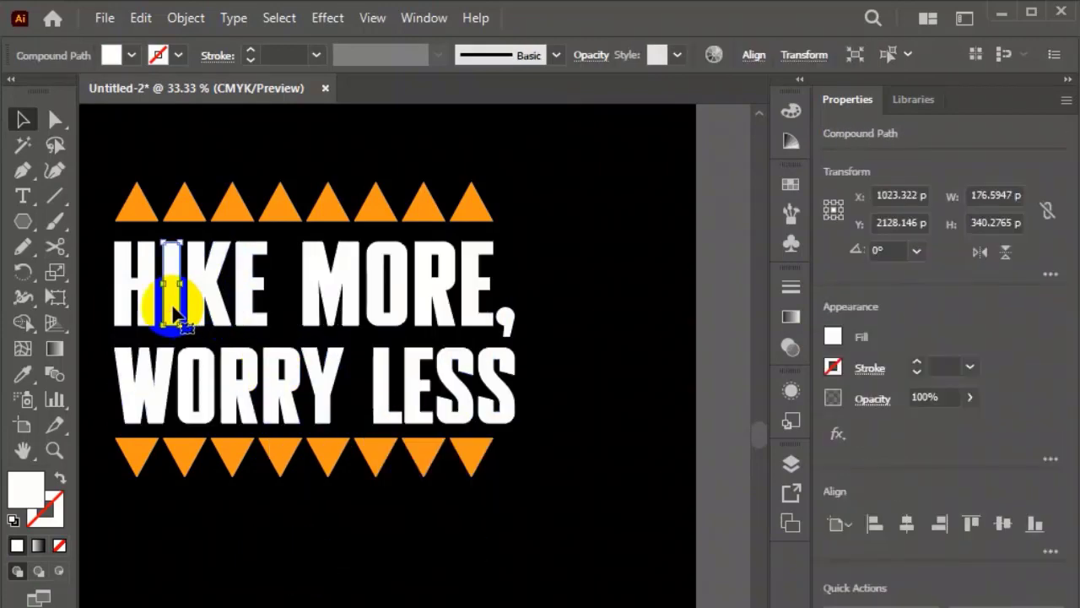
{"action": "left_click", "coordinate": [340, 571]}
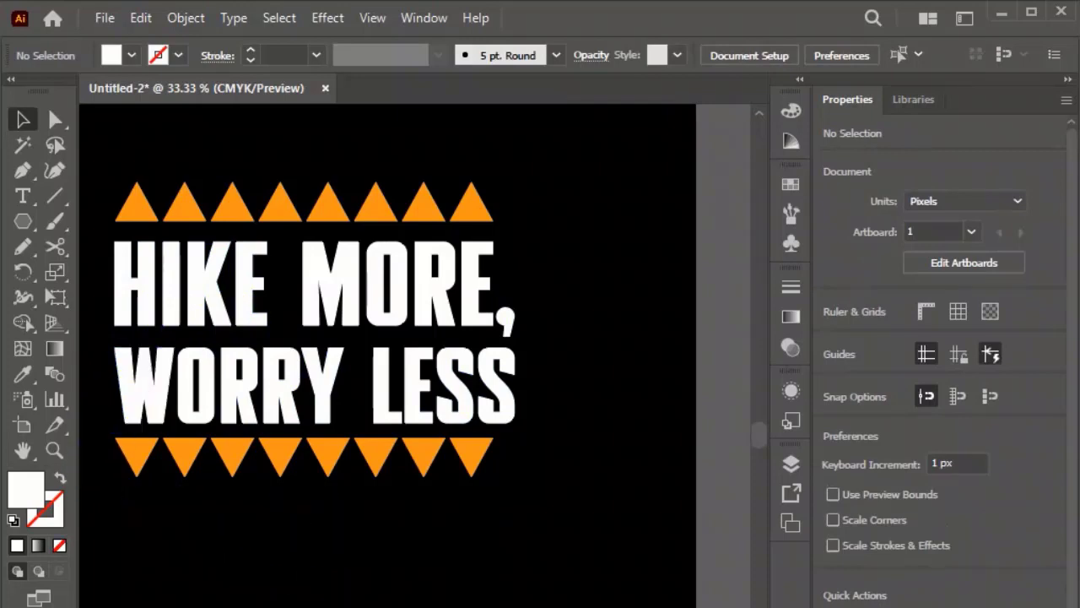
Shorten the I and K of "HIKE" from their lower ends, leaving free space above the baseline between the H and E
{"action": "scroll", "coordinate": [194, 295], "scroll_direction": "up", "scroll_amount": 4}
{"action": "scroll", "coordinate": [266, 439], "scroll_direction": "down", "scroll_amount": 3}
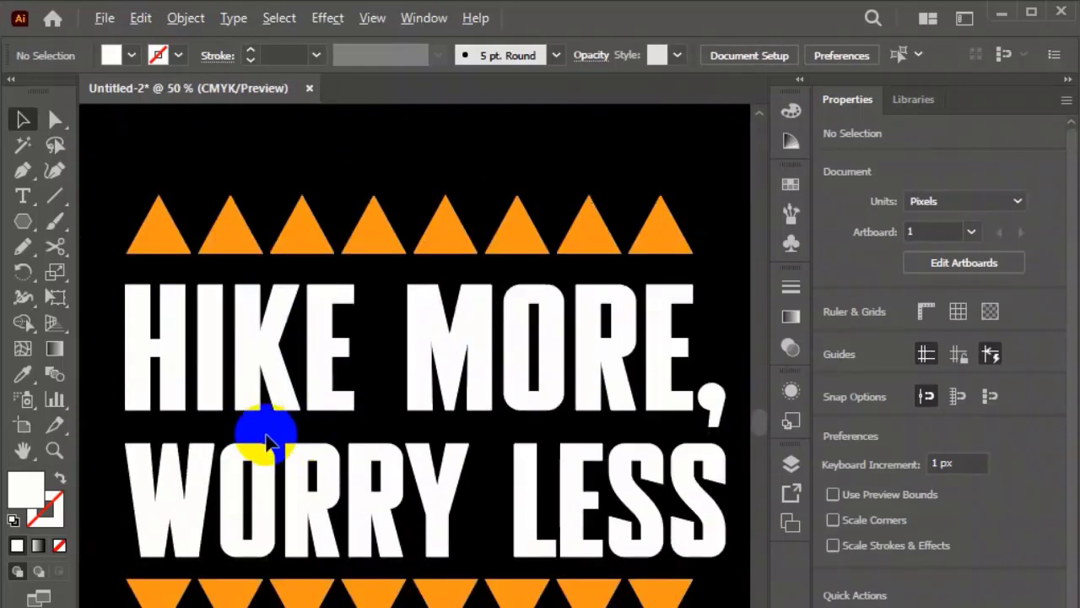
{"action": "scroll", "coordinate": [207, 420], "scroll_direction": "up", "scroll_amount": 1}
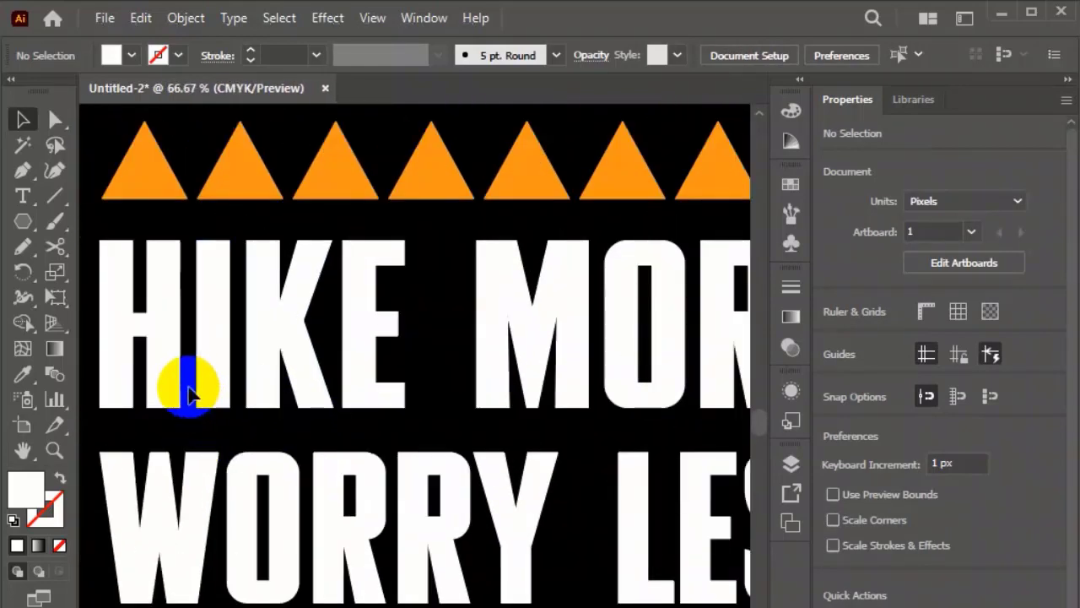
{"action": "left_click_drag", "start_coordinate": [188, 387], "coordinate": [269, 366]}
{"action": "left_click", "coordinate": [272, 405]}
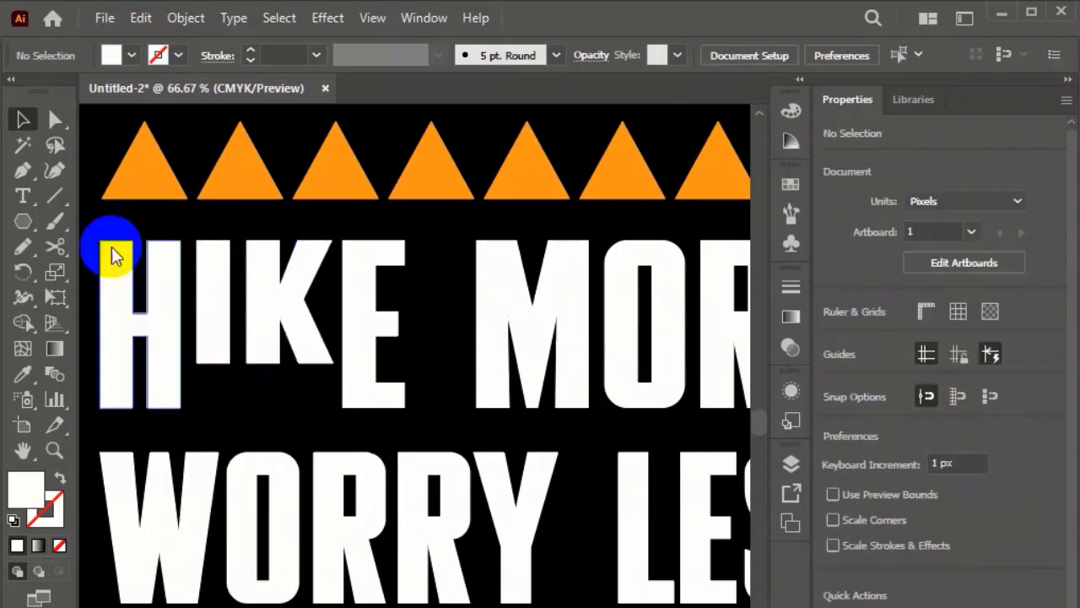
Draw a white rectangle about 278 px wide and 36 px high below the shortened I and K, flush with the baseline
{"action": "left_click", "coordinate": [28, 225]}
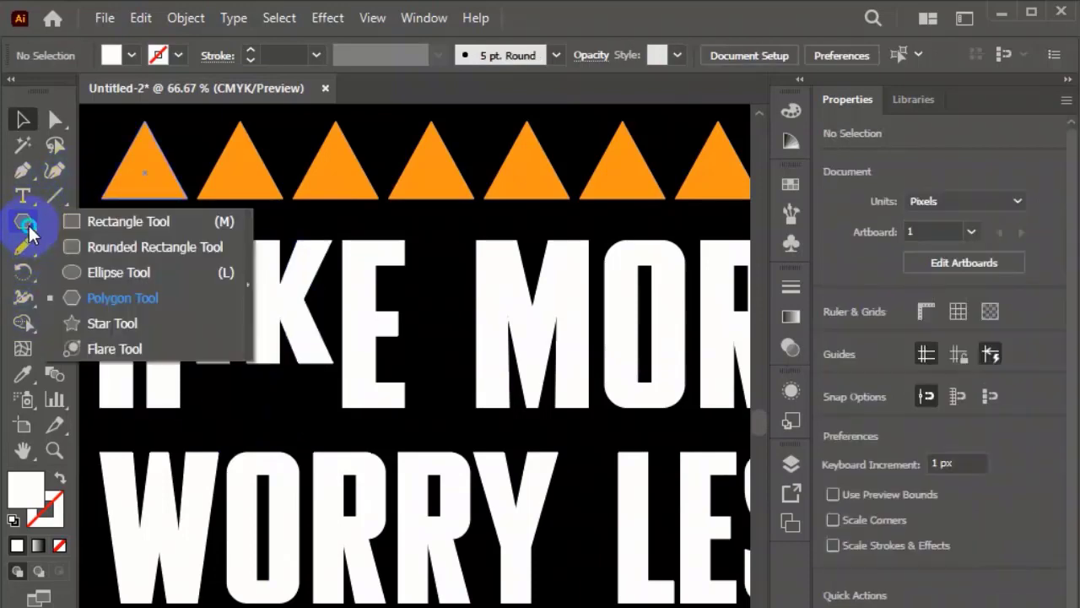
{"action": "left_click", "coordinate": [106, 212]}
{"action": "left_click_drag", "start_coordinate": [101, 208], "coordinate": [106, 213]}
{"action": "key", "text": "ctrl+shift+a"}
{"action": "scroll", "coordinate": [193, 393], "scroll_direction": "up", "scroll_amount": 2}
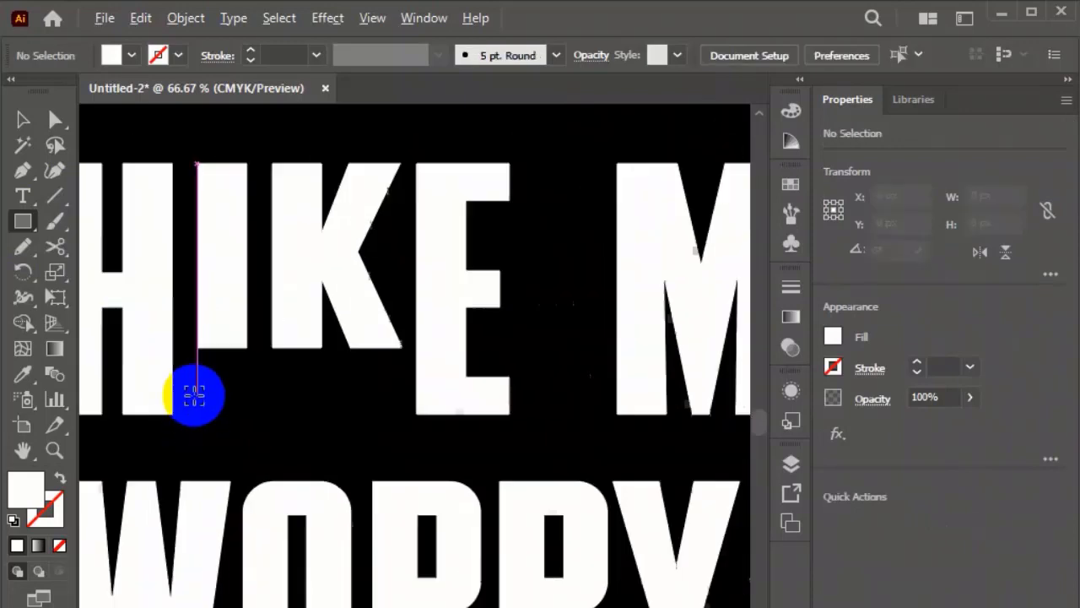
{"action": "left_click_drag", "start_coordinate": [198, 386], "coordinate": [508, 424]}
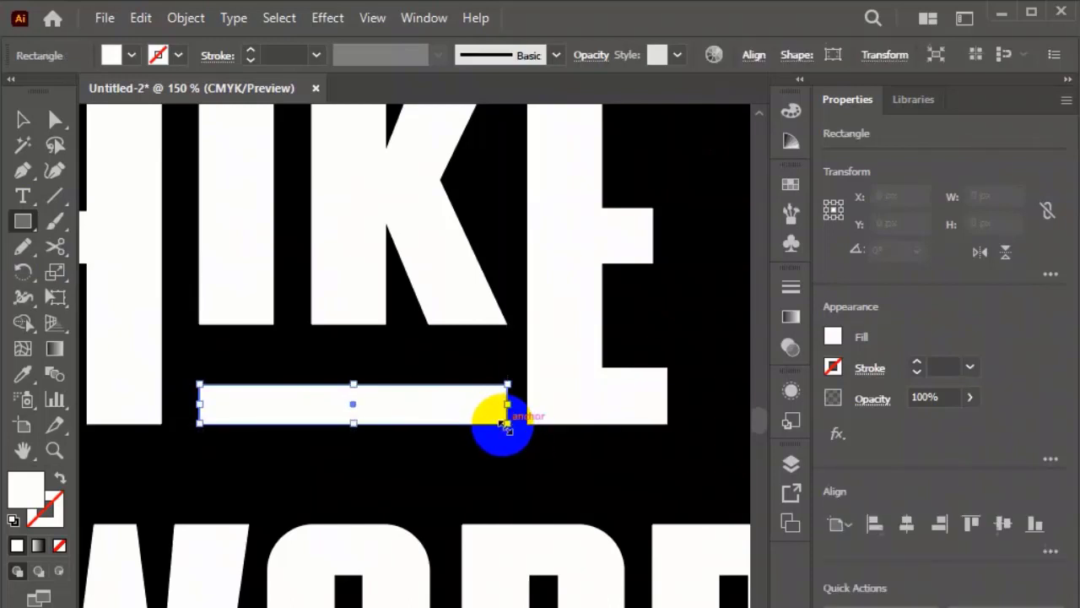
{"action": "scroll", "coordinate": [414, 439], "scroll_direction": "down", "scroll_amount": 2}
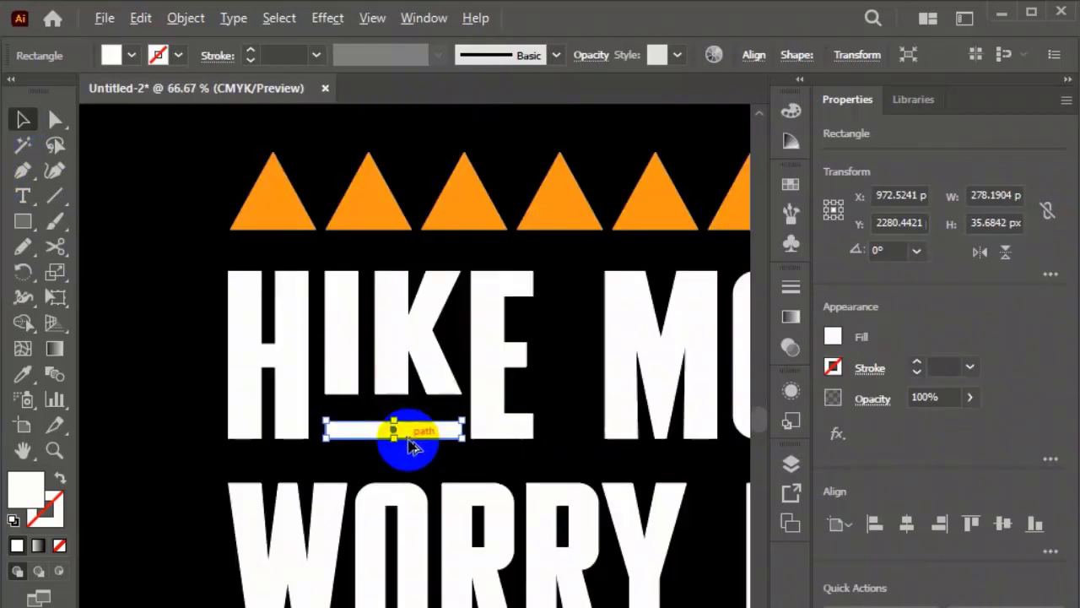
Raise the upper edge of the white bar below the shortened I and K, making it about 49 px high
{"action": "left_click", "coordinate": [410, 453]}
{"action": "scroll", "coordinate": [414, 494], "scroll_direction": "up", "scroll_amount": 1}
{"action": "scroll", "coordinate": [397, 440], "scroll_direction": "down", "scroll_amount": 2}
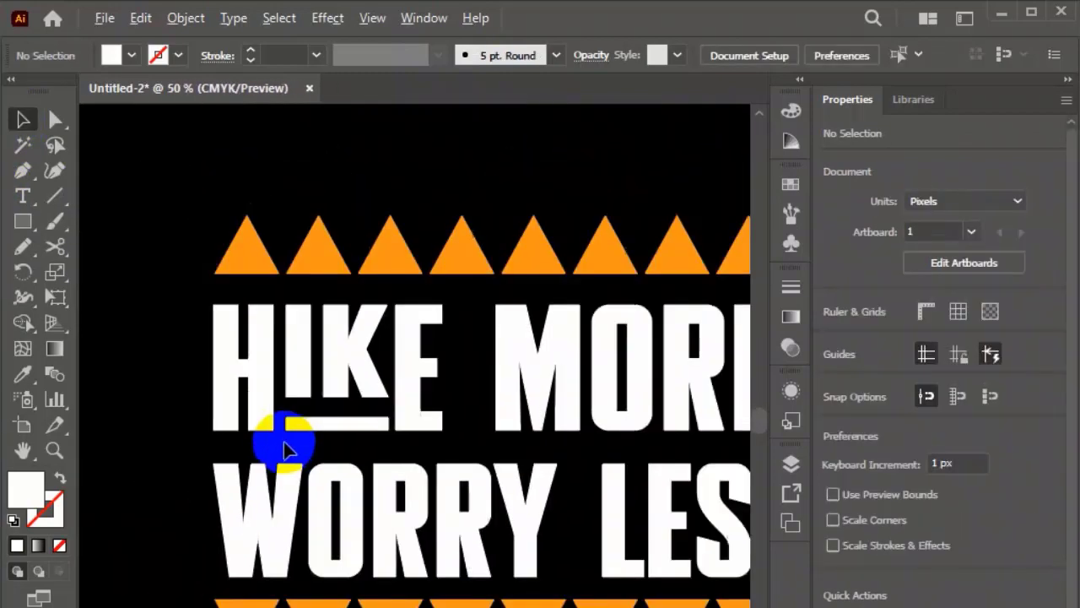
{"action": "left_click", "coordinate": [340, 425]}
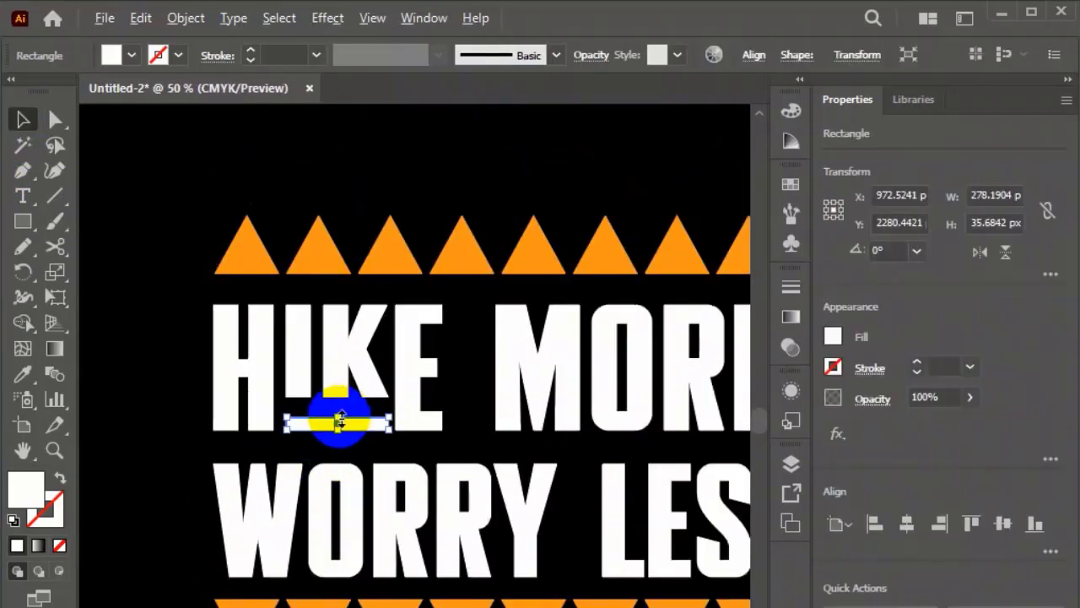
{"action": "scroll", "coordinate": [334, 425], "scroll_direction": "up", "scroll_amount": 2}
{"action": "left_click_drag", "start_coordinate": [336, 414], "coordinate": [336, 405]}
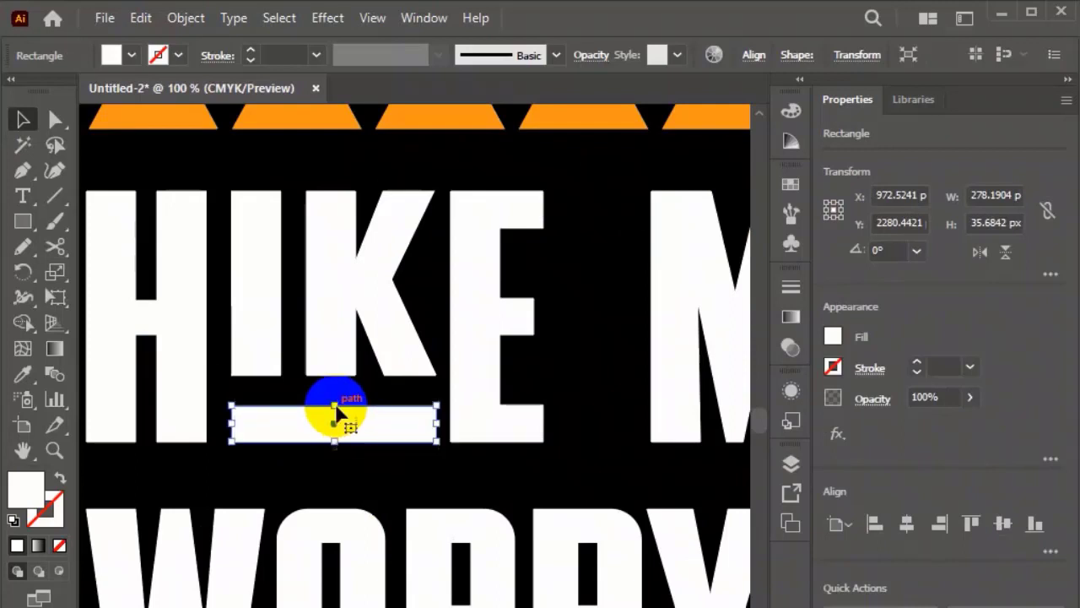
{"action": "left_click", "coordinate": [313, 470]}
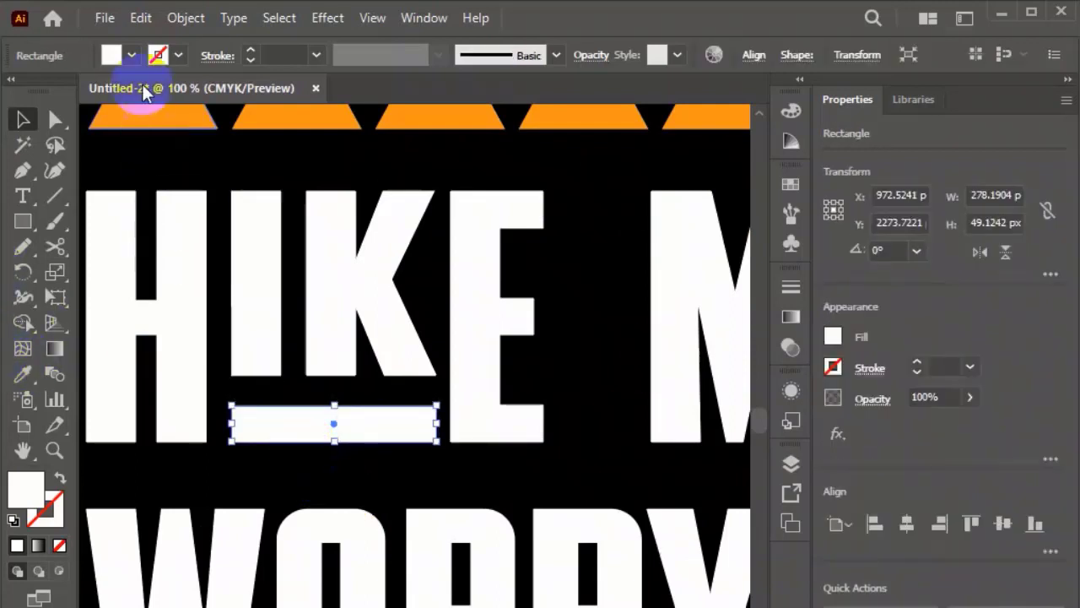
Fill the bar under the I and K of "HIKE" with red and deselect it
{"action": "left_click", "coordinate": [123, 54]}
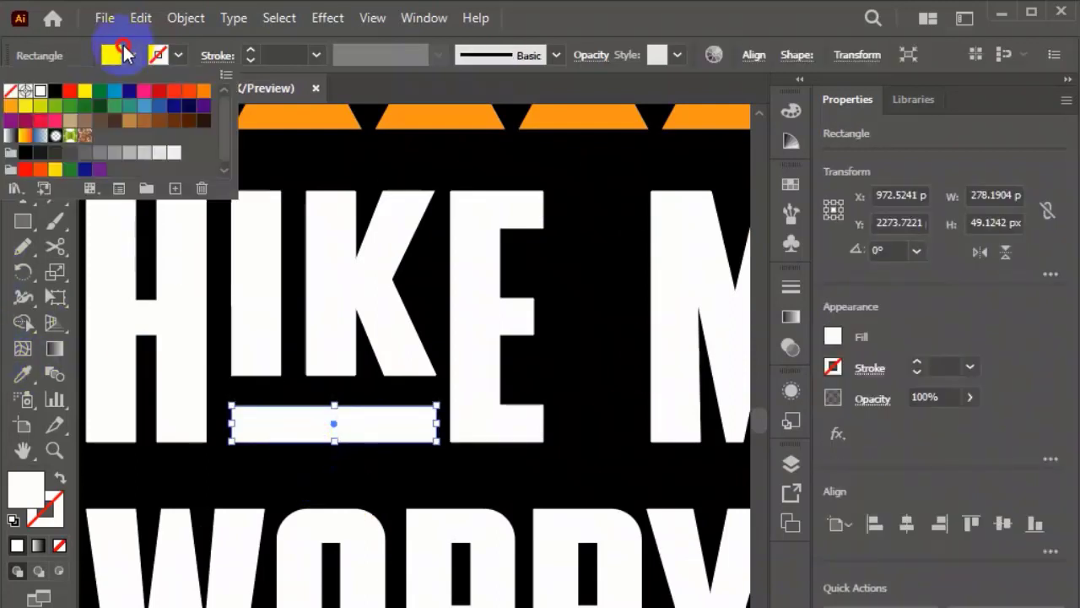
{"action": "left_click", "coordinate": [75, 96]}
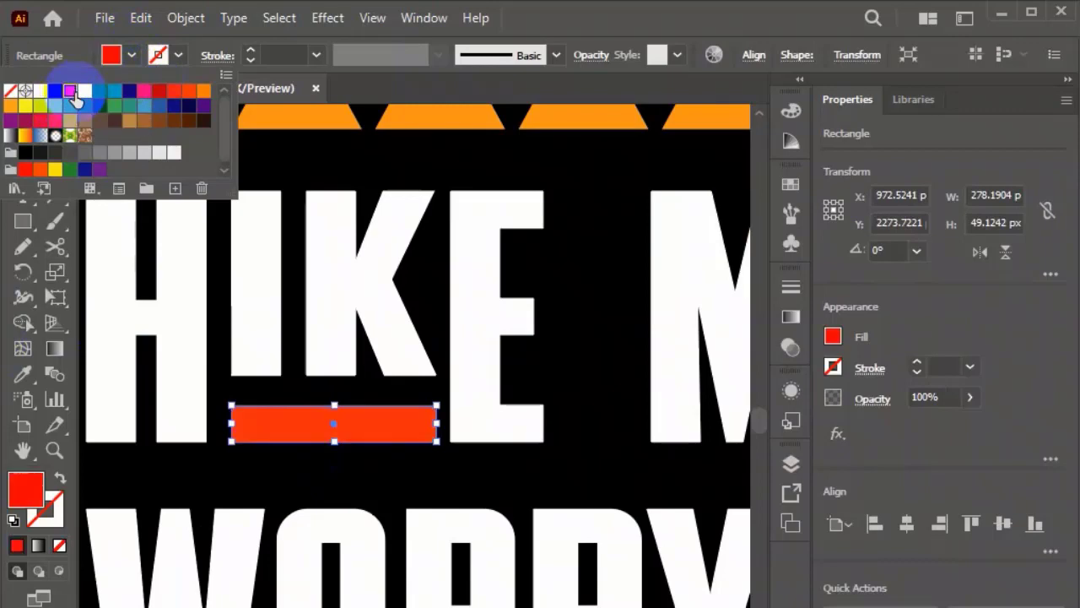
{"action": "left_click", "coordinate": [301, 475]}
{"action": "scroll", "coordinate": [241, 374], "scroll_direction": "down", "scroll_amount": 2}
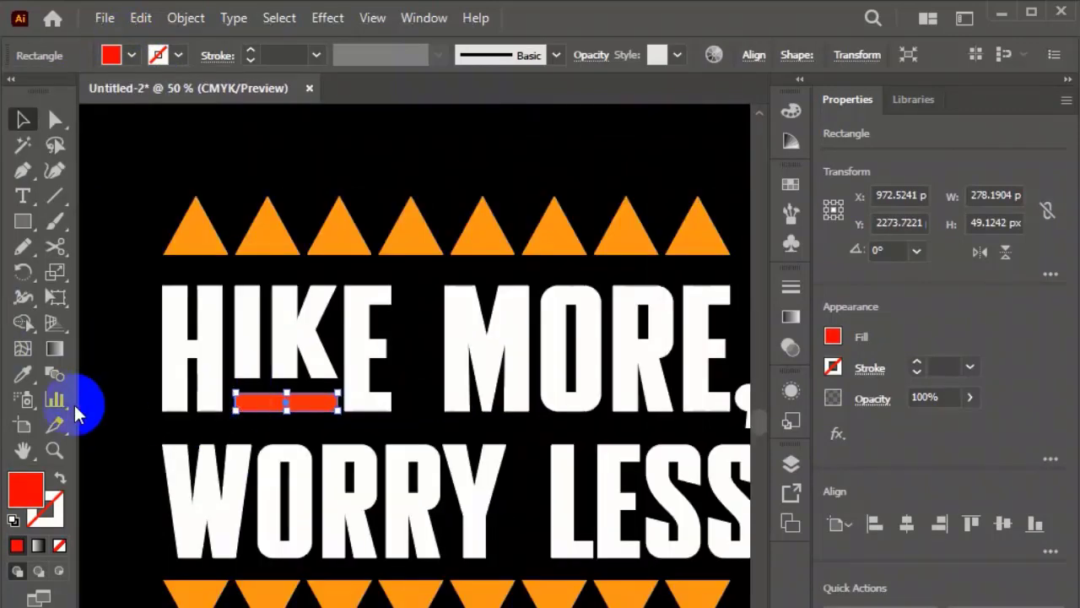
{"action": "scroll", "coordinate": [109, 411], "scroll_direction": "down", "scroll_amount": 2}
{"action": "left_click", "coordinate": [125, 415]}
Recolour the lower triangle row by sampling the red of the bar under "HIKE"
{"action": "scroll", "coordinate": [229, 446], "scroll_direction": "up", "scroll_amount": 1}
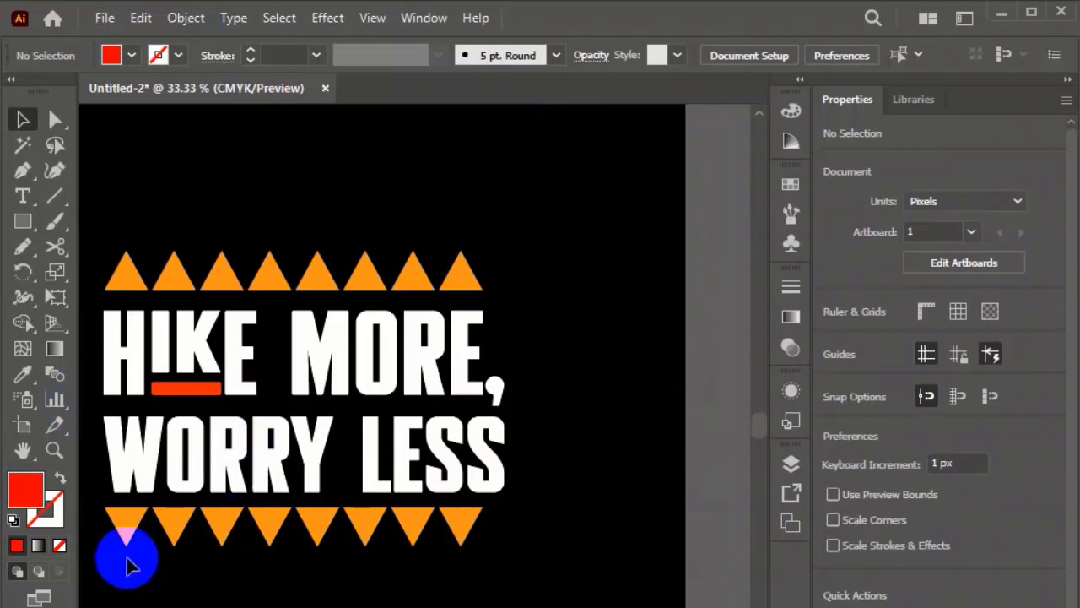
{"action": "left_click", "coordinate": [122, 537]}
{"action": "left_click", "coordinate": [17, 380]}
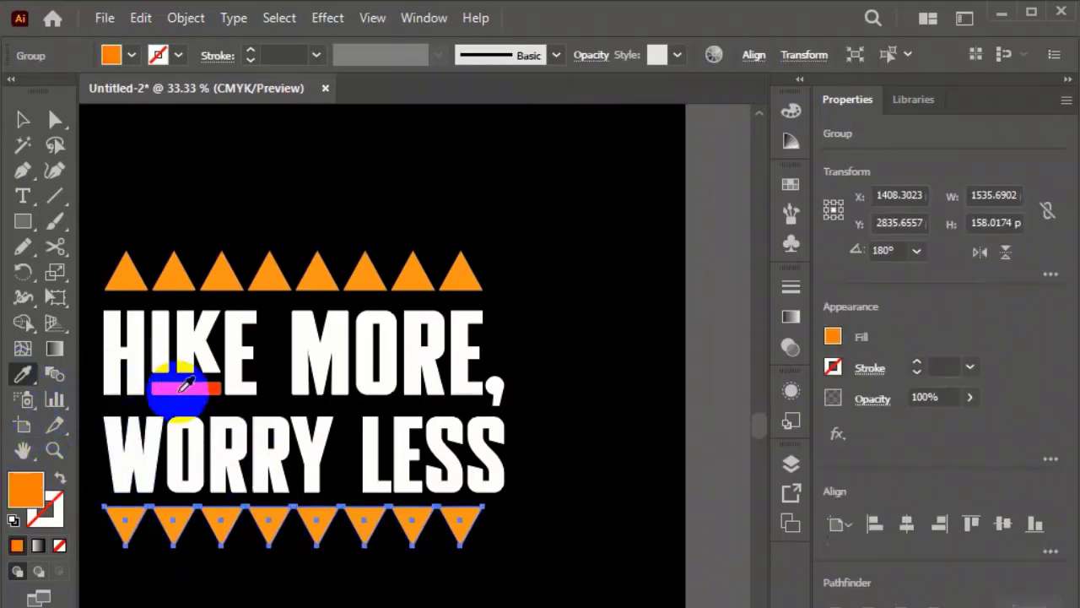
{"action": "left_click", "coordinate": [173, 384]}
{"action": "left_click", "coordinate": [263, 357]}
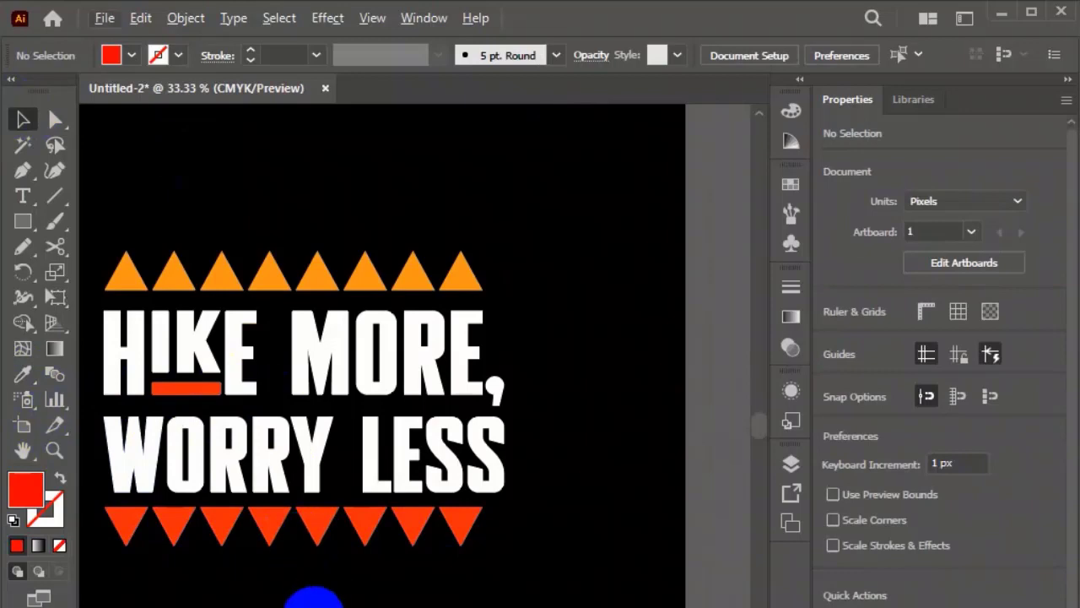
Shorten the O and R of "MORE" together from their lower ends to about 276 px high
{"action": "scroll", "coordinate": [397, 415], "scroll_direction": "up", "scroll_amount": 2}
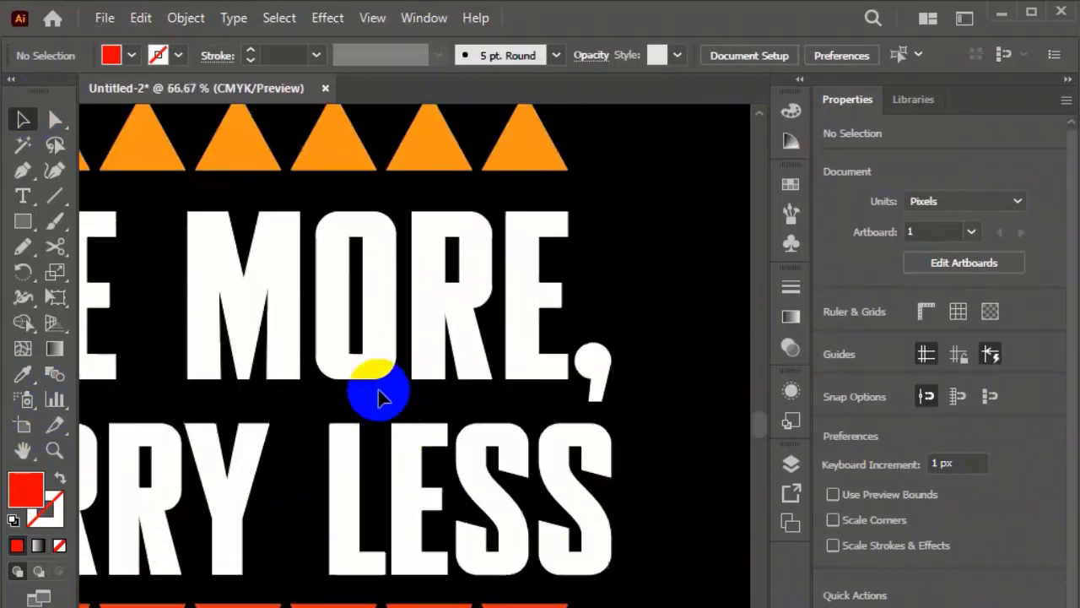
{"action": "left_click", "coordinate": [321, 364]}
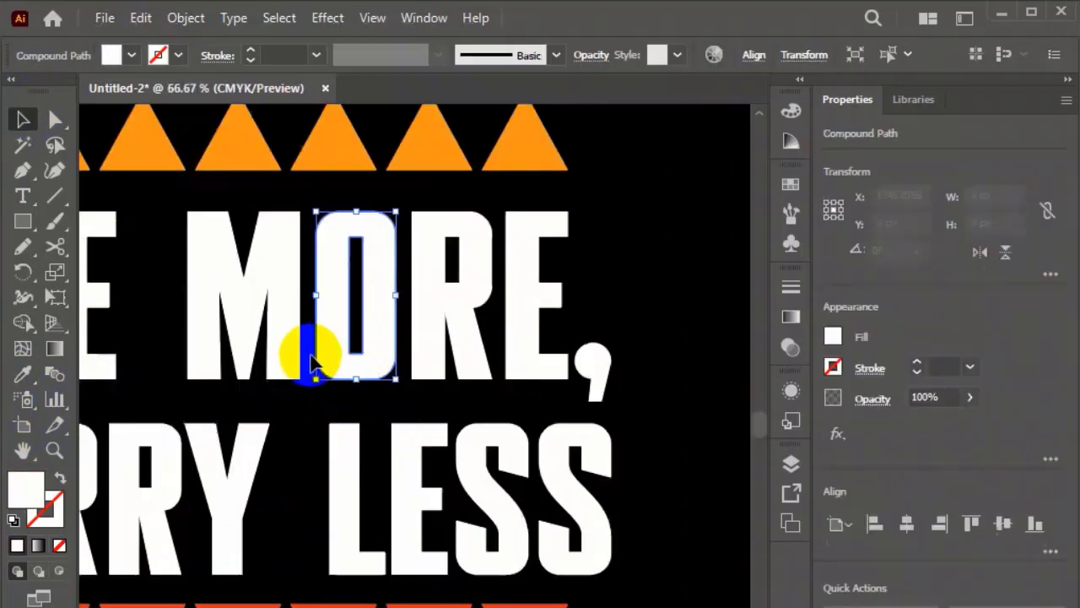
{"action": "left_click_drag", "start_coordinate": [308, 344], "coordinate": [411, 350]}
{"action": "left_click", "coordinate": [429, 381]}
{"action": "scroll", "coordinate": [428, 381], "scroll_direction": "down", "scroll_amount": 2}
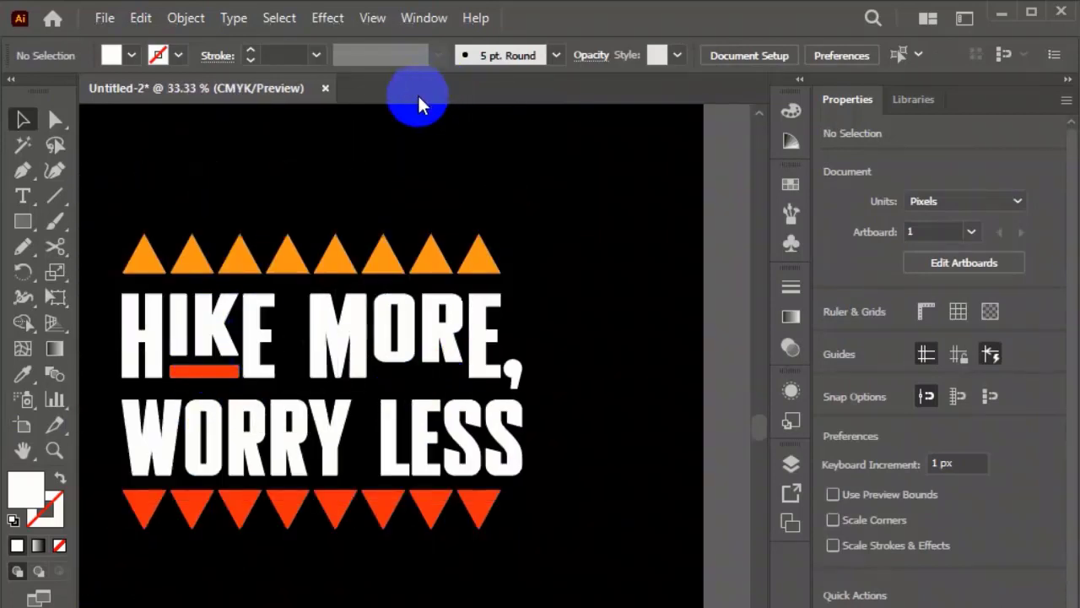
Show the rulers and place a horizontal guide along the lower ends of the I and K in "HIKE"
{"action": "key", "text": "ctrl+r"}
{"action": "left_click_drag", "start_coordinate": [380, 118], "coordinate": [385, 365]}
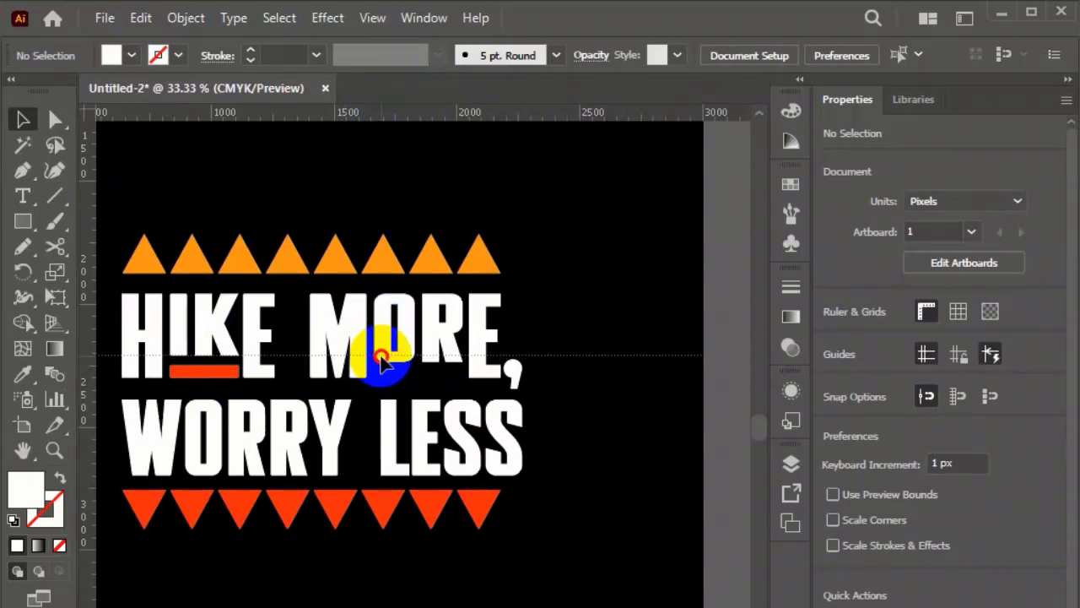
{"action": "left_click_drag", "start_coordinate": [379, 358], "coordinate": [378, 356]}
{"action": "scroll", "coordinate": [193, 366], "scroll_direction": "up", "scroll_amount": 3}
{"action": "left_click_drag", "start_coordinate": [188, 345], "coordinate": [236, 353]}
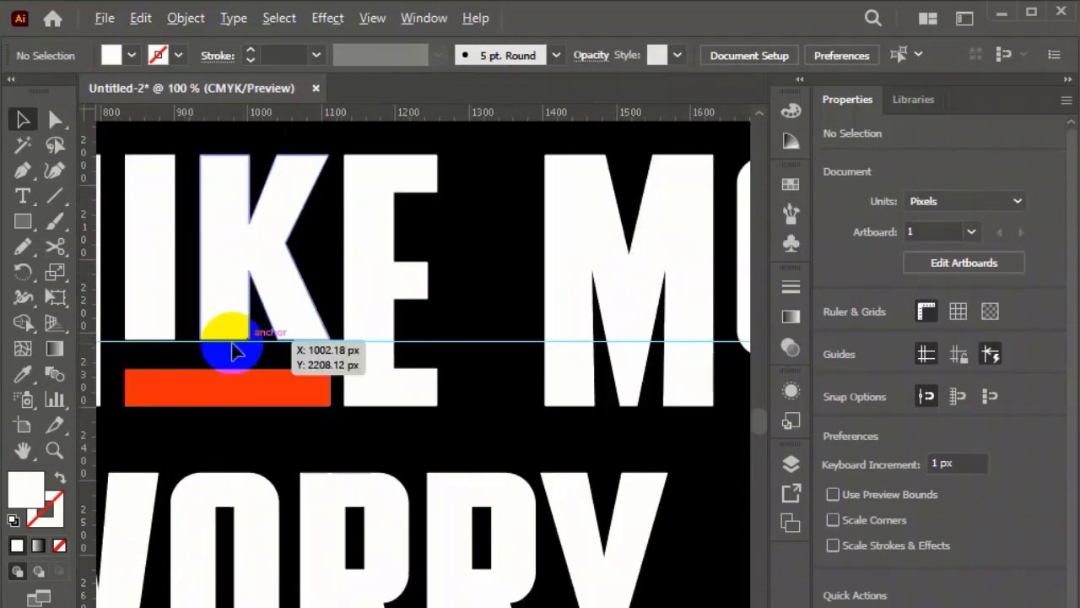
{"action": "scroll", "coordinate": [236, 353], "scroll_direction": "down", "scroll_amount": 2}
{"action": "scroll", "coordinate": [405, 386], "scroll_direction": "up", "scroll_amount": 1}
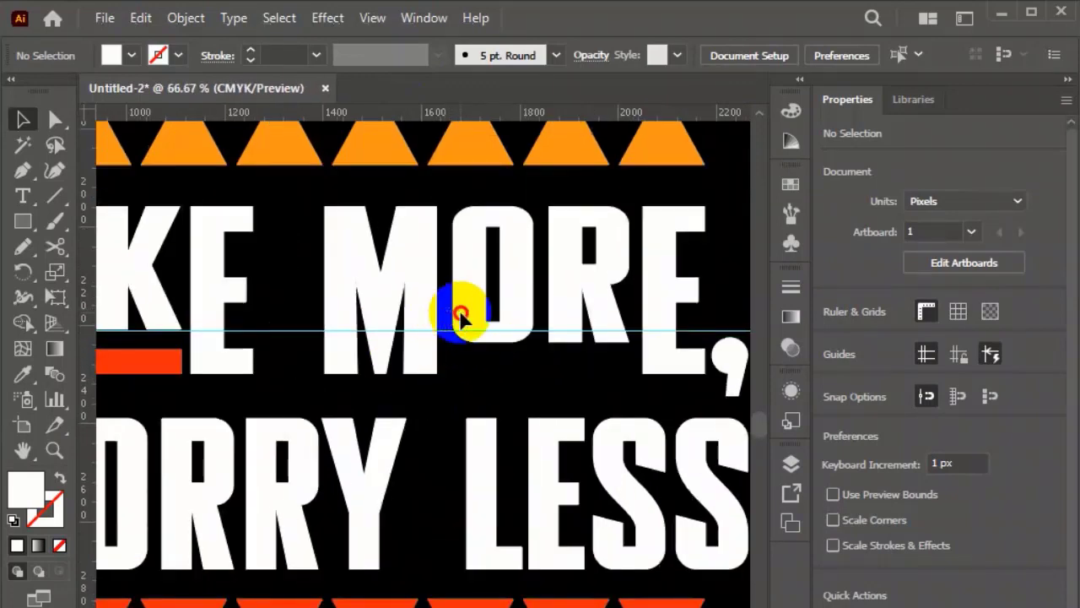
Shorten the O and R of "MORE" further so that their lower ends meet the horizontal guide
{"action": "left_click", "coordinate": [606, 319]}
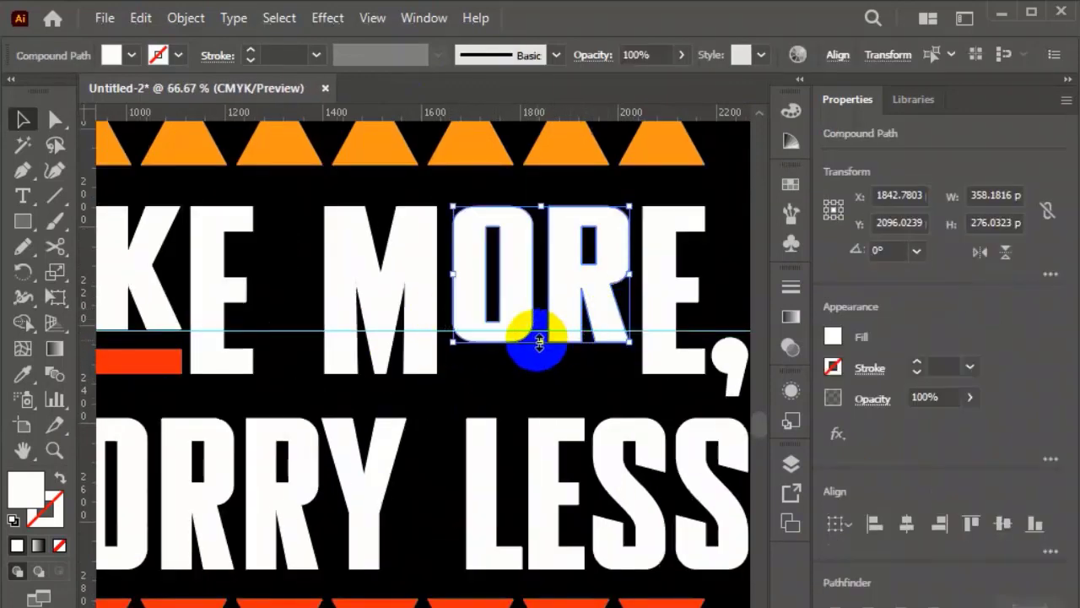
{"action": "left_click_drag", "start_coordinate": [539, 342], "coordinate": [539, 332]}
{"action": "left_click", "coordinate": [385, 362]}
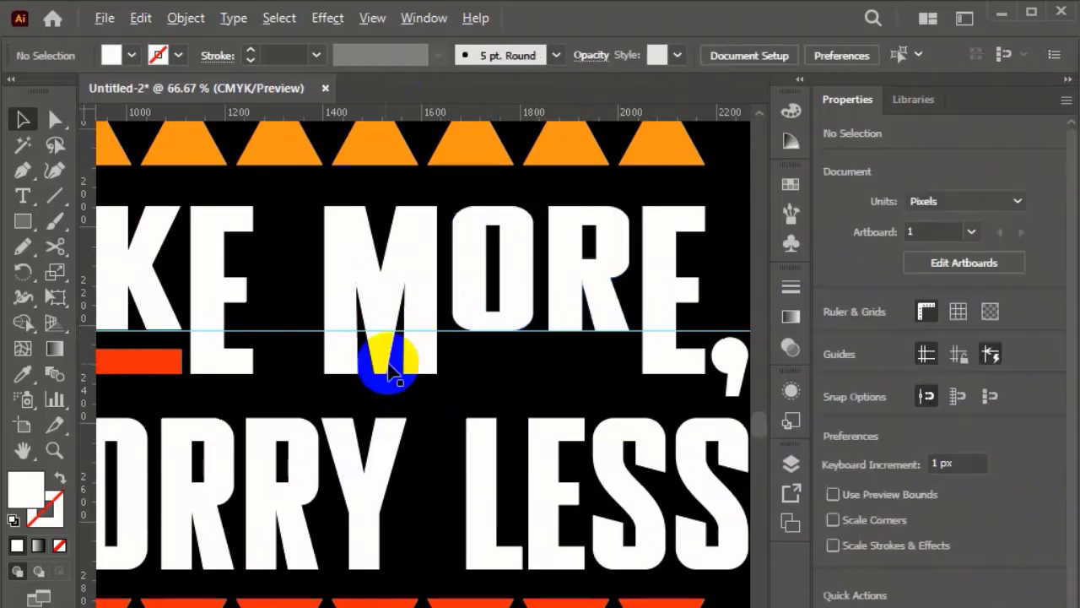
Copy the red bar horizontally to beneath the O and R of "MORE" and fill the copy with dark green
{"action": "scroll", "coordinate": [211, 362], "scroll_direction": "down", "scroll_amount": 1}
{"action": "left_click_drag", "start_coordinate": [193, 362], "coordinate": [505, 363]}
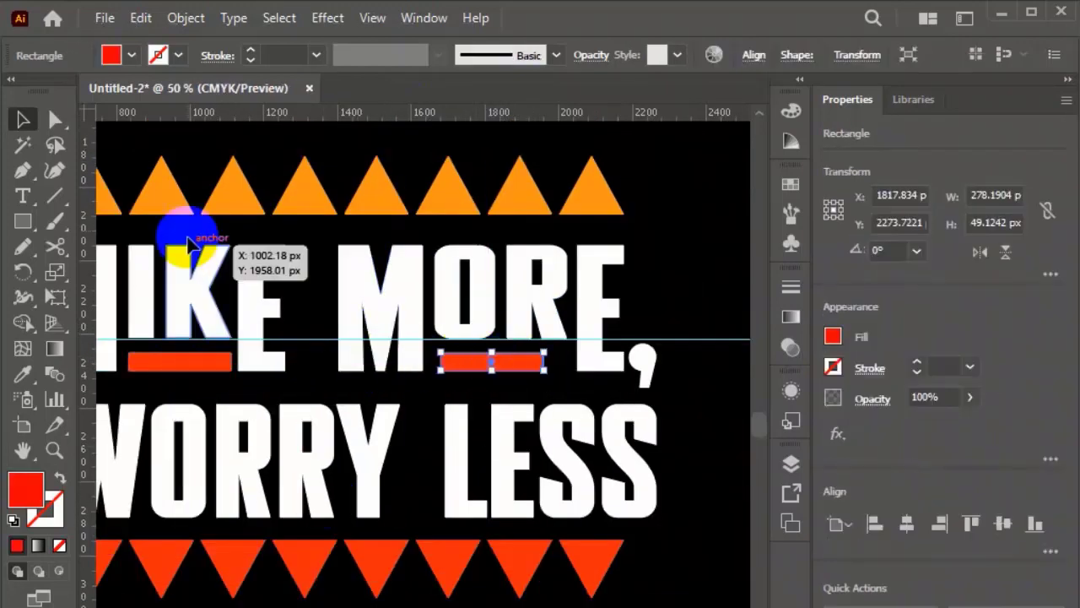
{"action": "left_click", "coordinate": [114, 55]}
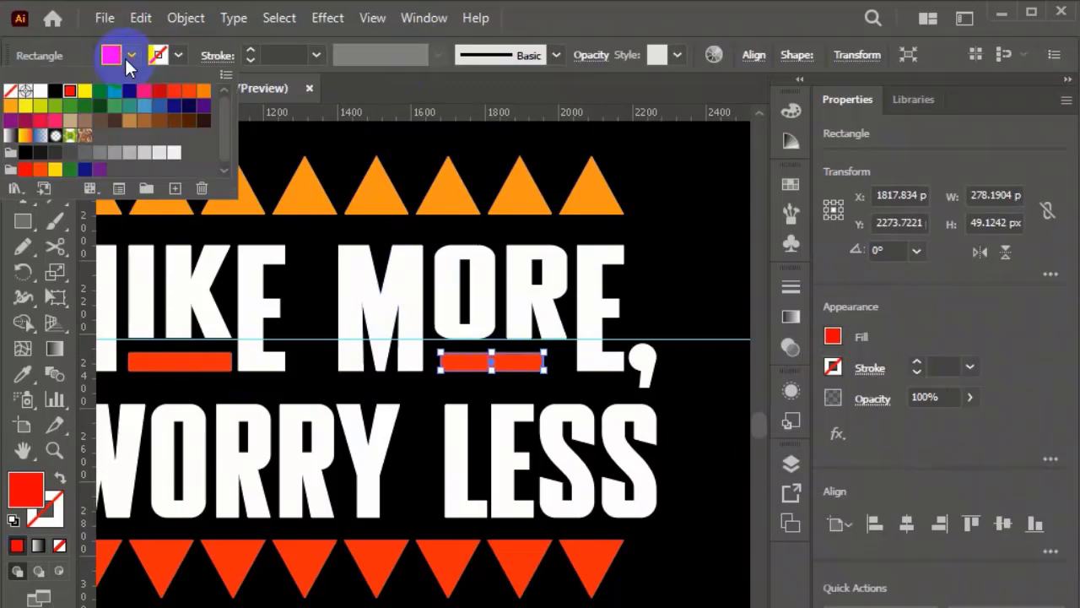
{"action": "left_click", "coordinate": [101, 94]}
{"action": "left_click", "coordinate": [336, 381]}
Unlock the horizontal guide and delete it
{"action": "key", "text": "ctrl+minus"}
{"action": "key", "text": "ctrl+minus"}
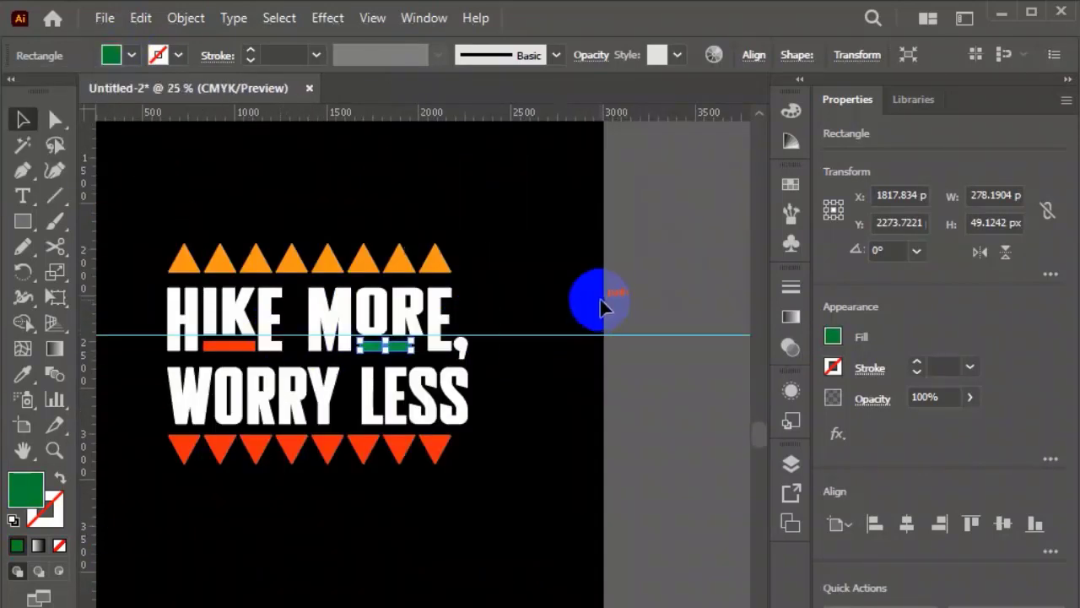
{"action": "left_click_drag", "start_coordinate": [517, 287], "coordinate": [547, 349]}
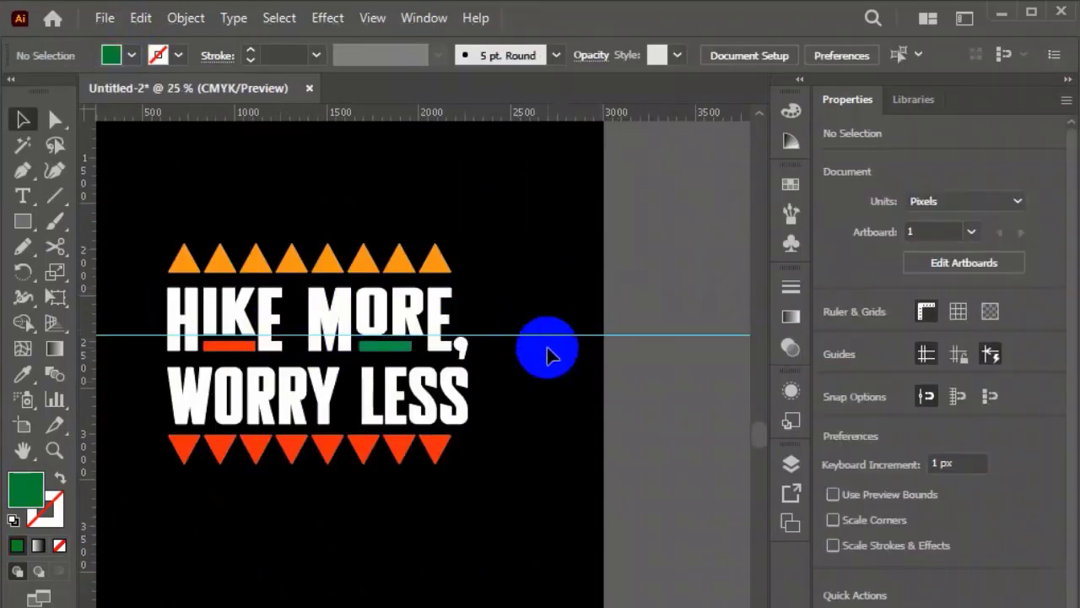
{"action": "right_click", "coordinate": [542, 368]}
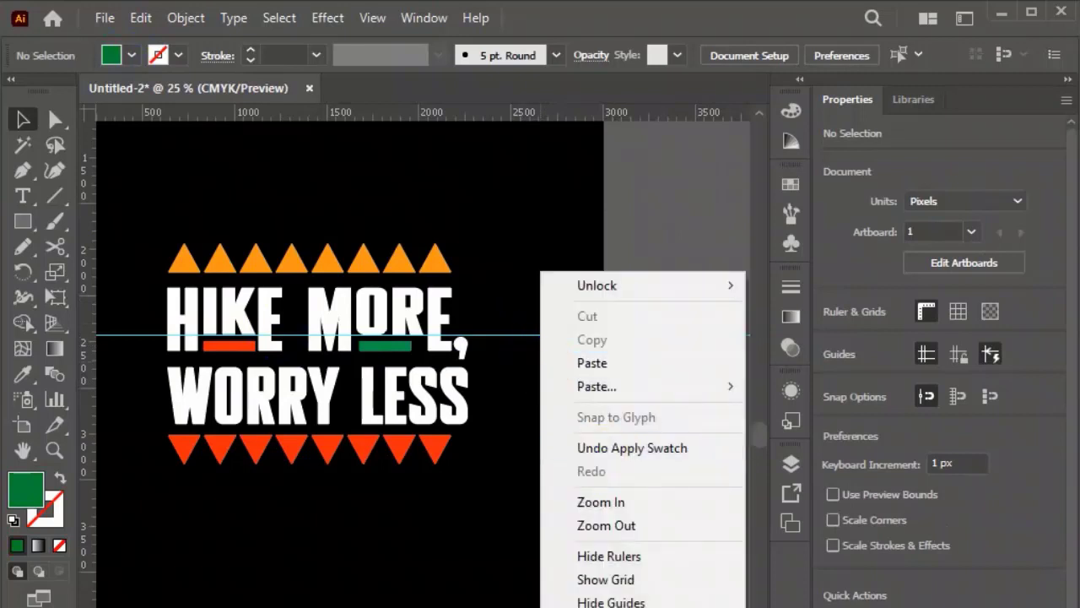
{"action": "left_click", "coordinate": [632, 607]}
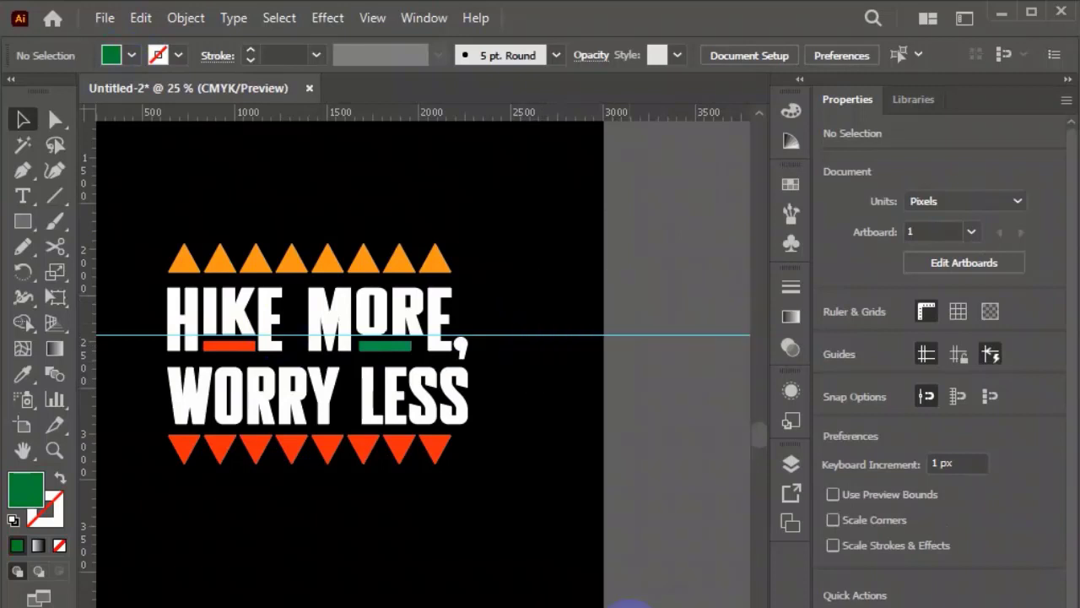
{"action": "left_click_drag", "start_coordinate": [552, 247], "coordinate": [544, 449]}
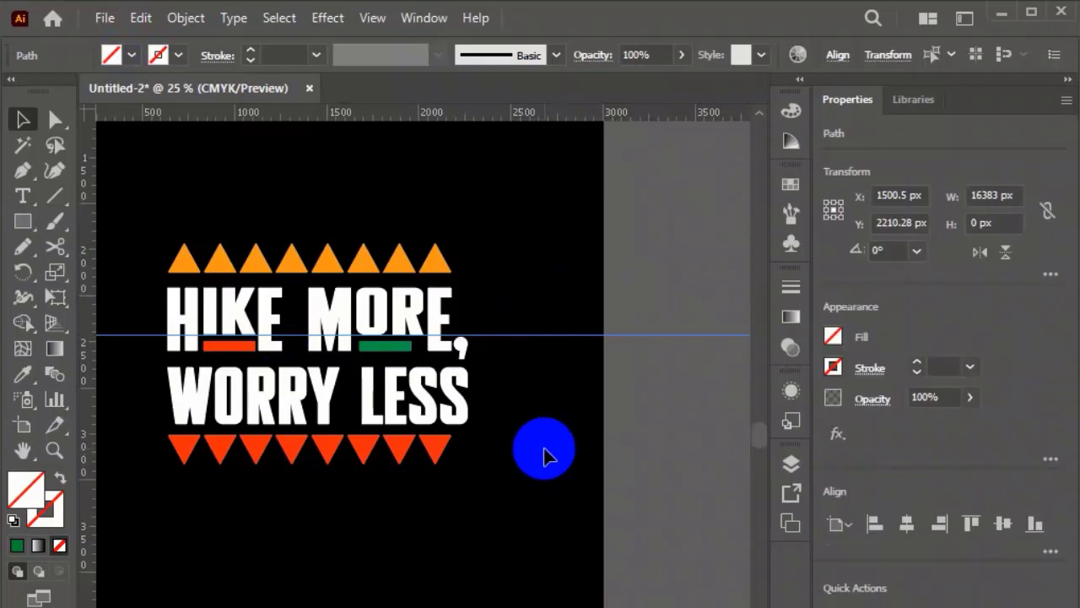
{"action": "key", "text": "Delete"}
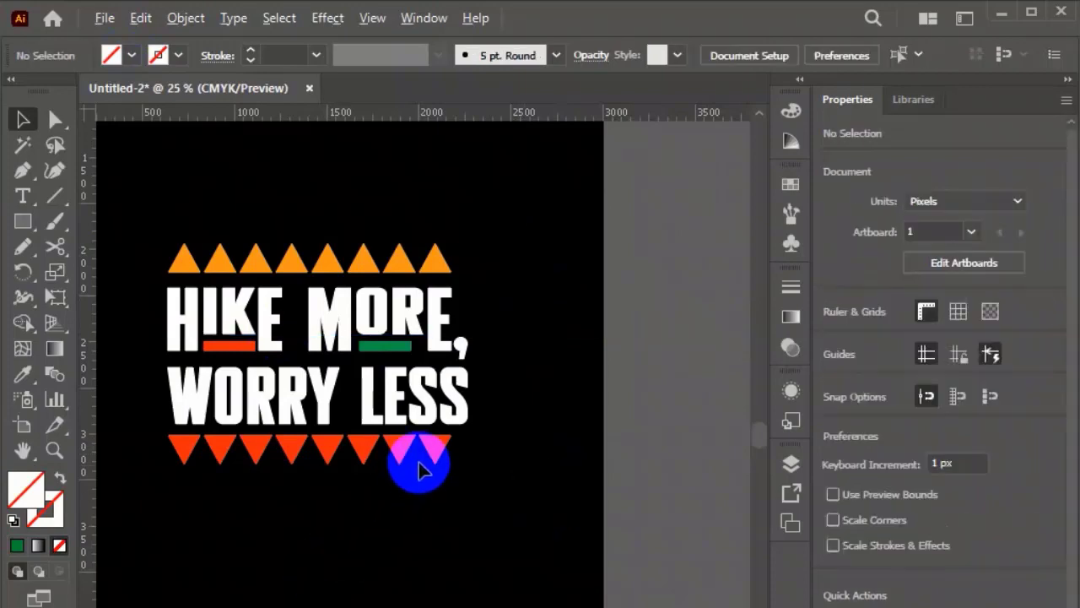
Widen the green bar at both ends to match the combined width of the O and R in "MORE"
{"action": "scroll", "coordinate": [410, 320], "scroll_direction": "up", "scroll_amount": 4}
{"action": "left_click", "coordinate": [409, 295]}
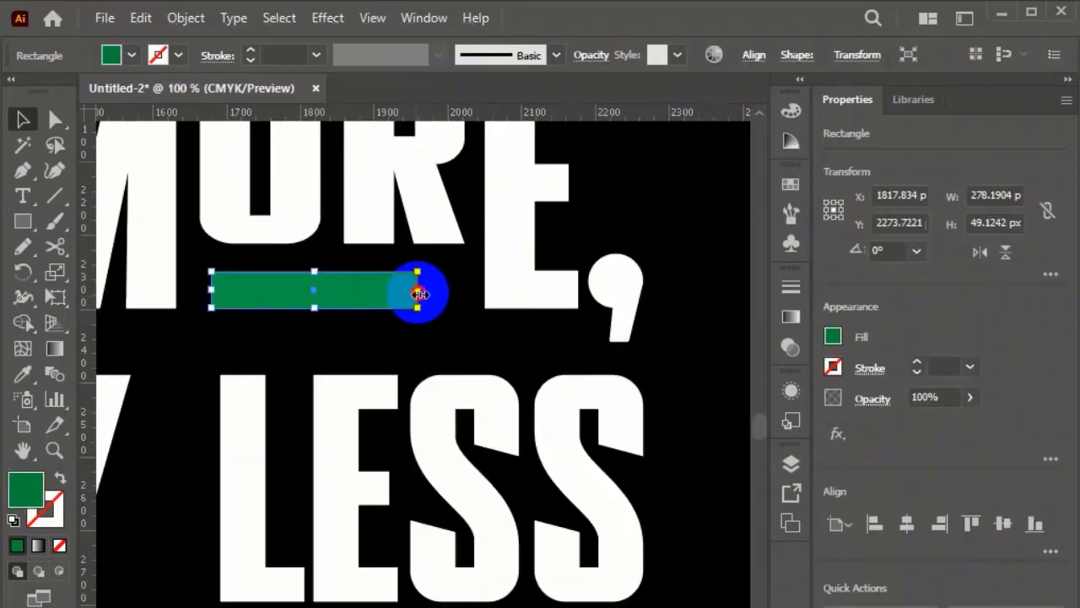
{"action": "left_click_drag", "start_coordinate": [417, 298], "coordinate": [464, 294]}
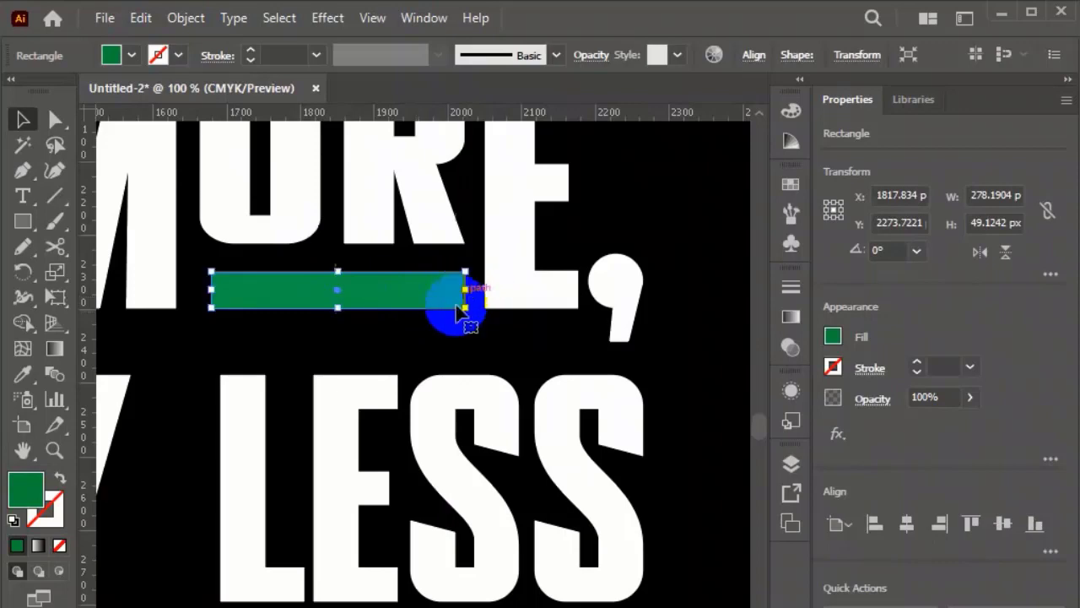
{"action": "left_click", "coordinate": [390, 354]}
{"action": "left_click", "coordinate": [211, 297]}
{"action": "left_click_drag", "start_coordinate": [211, 297], "coordinate": [199, 287]}
{"action": "left_click", "coordinate": [247, 335]}
{"action": "key", "text": "ctrl+minus"}
{"action": "key", "text": "ctrl+minus"}
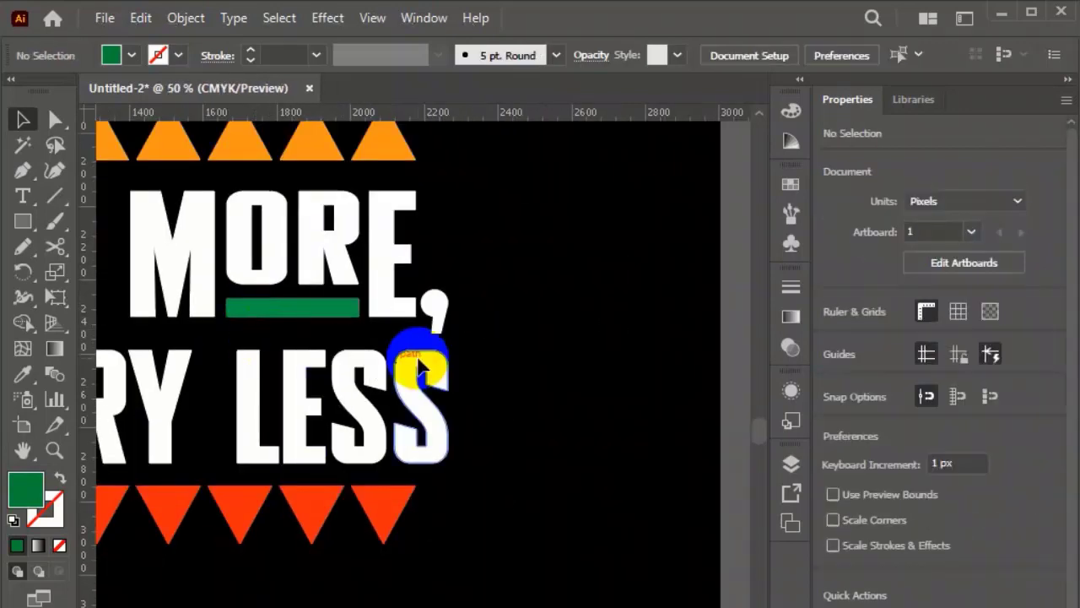
Shorten the first O and R of "WORRY" and the E and first S of "LESS" together from their lower ends
{"action": "key", "text": "ctrl+minus"}
{"action": "key", "text": "ctrl+minus"}
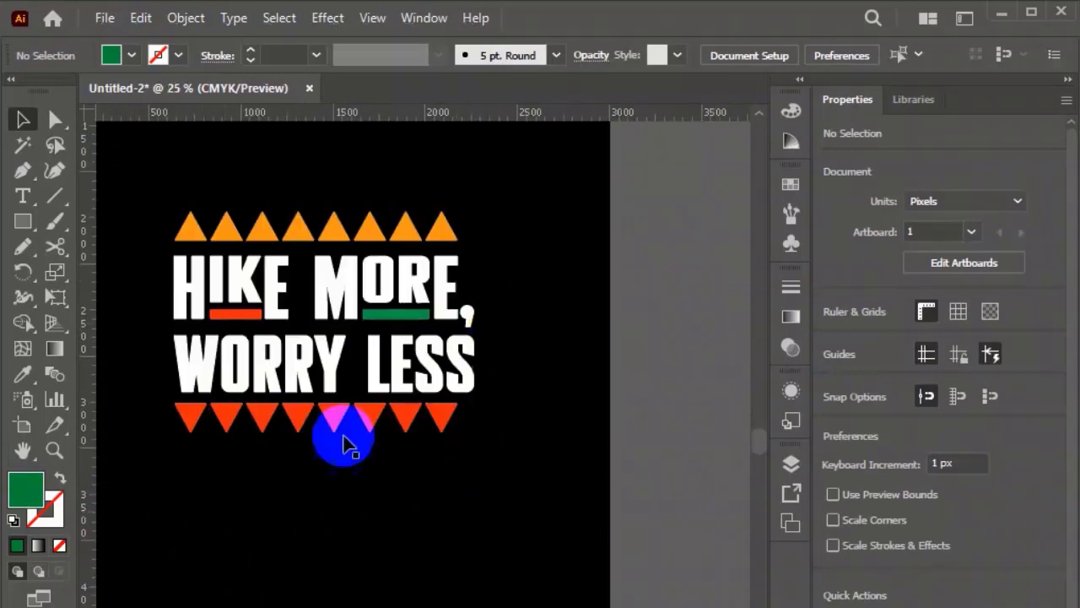
{"action": "scroll", "coordinate": [256, 362], "scroll_direction": "up", "scroll_amount": 1}
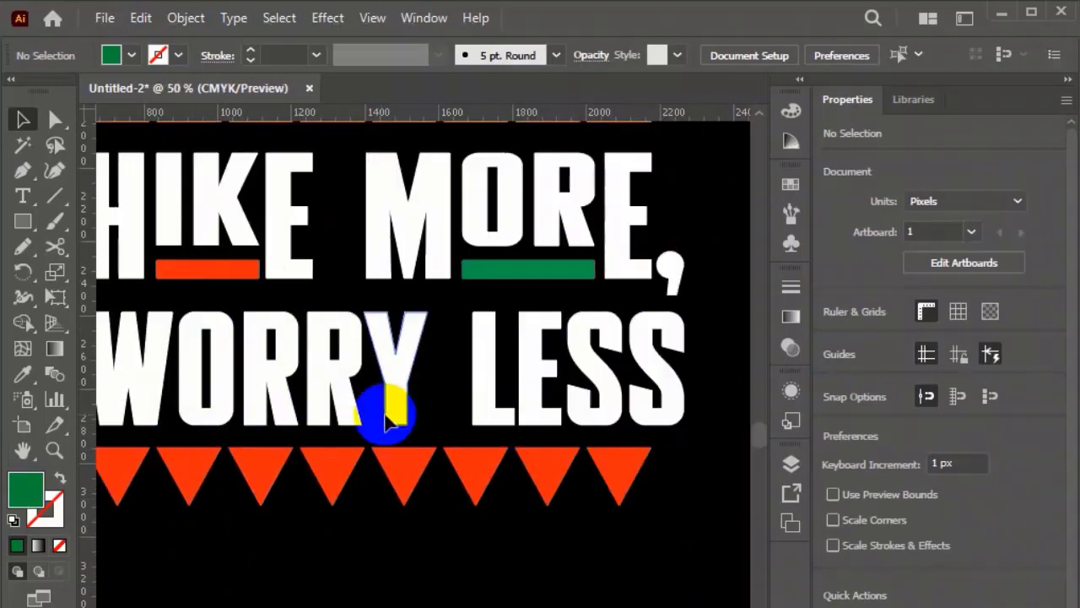
{"action": "left_click_drag", "start_coordinate": [173, 395], "coordinate": [300, 439]}
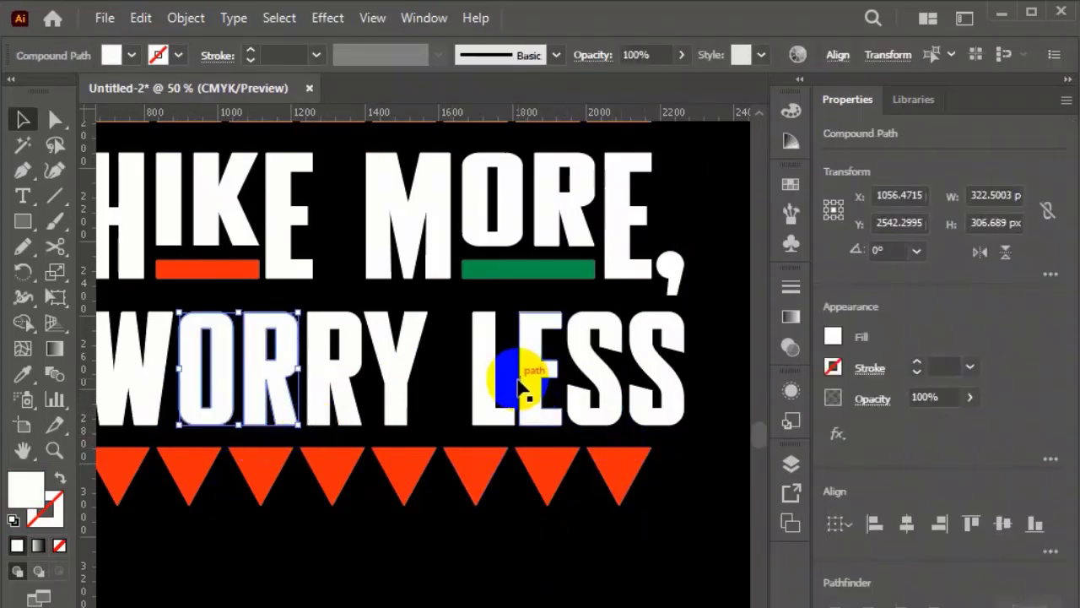
{"action": "left_click", "coordinate": [597, 413], "text": "shift"}
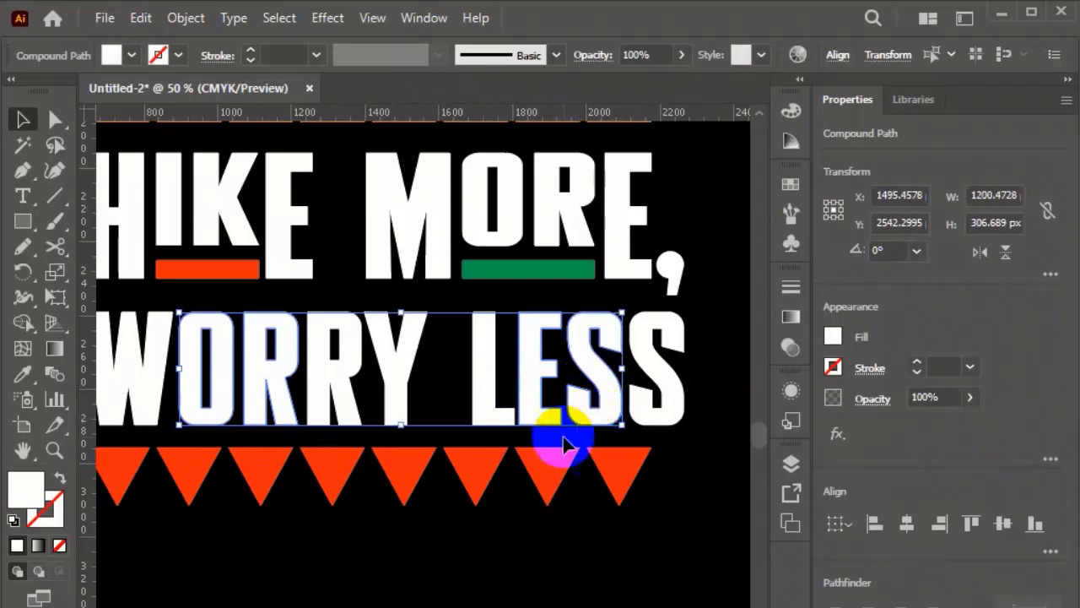
{"action": "left_click", "coordinate": [397, 424]}
{"action": "left_click_drag", "start_coordinate": [400, 424], "coordinate": [395, 389]}
{"action": "left_click", "coordinate": [150, 311]}
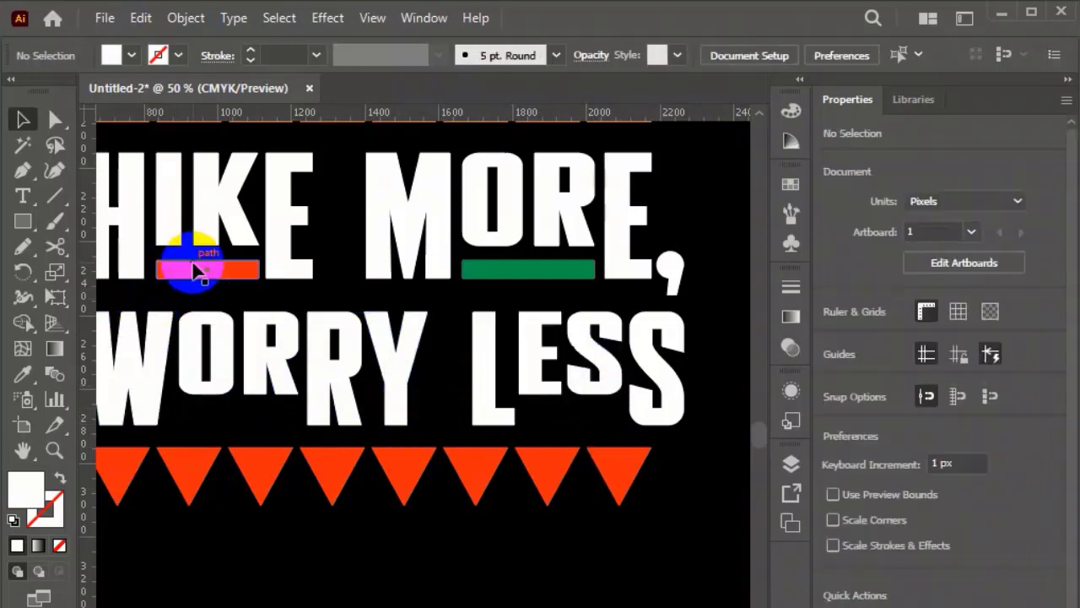
Copy the red bar from "HIKE" to beneath the first O and R of "WORRY" and fill the copy with the dark green of the "MORE" bar
{"action": "left_click_drag", "start_coordinate": [206, 276], "coordinate": [241, 420]}
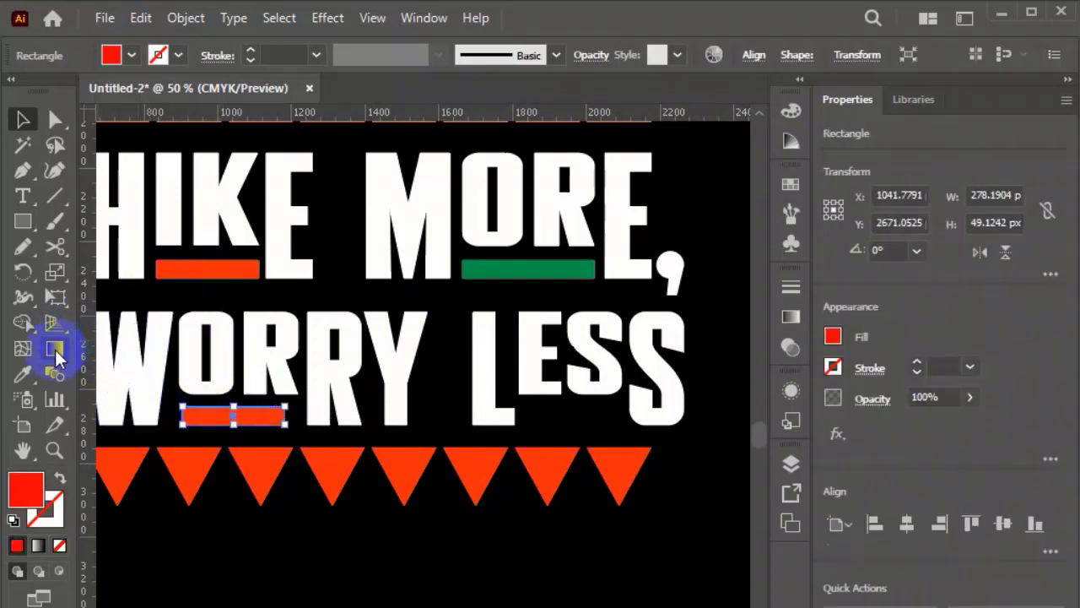
{"action": "left_click", "coordinate": [24, 372]}
{"action": "left_click", "coordinate": [510, 278]}
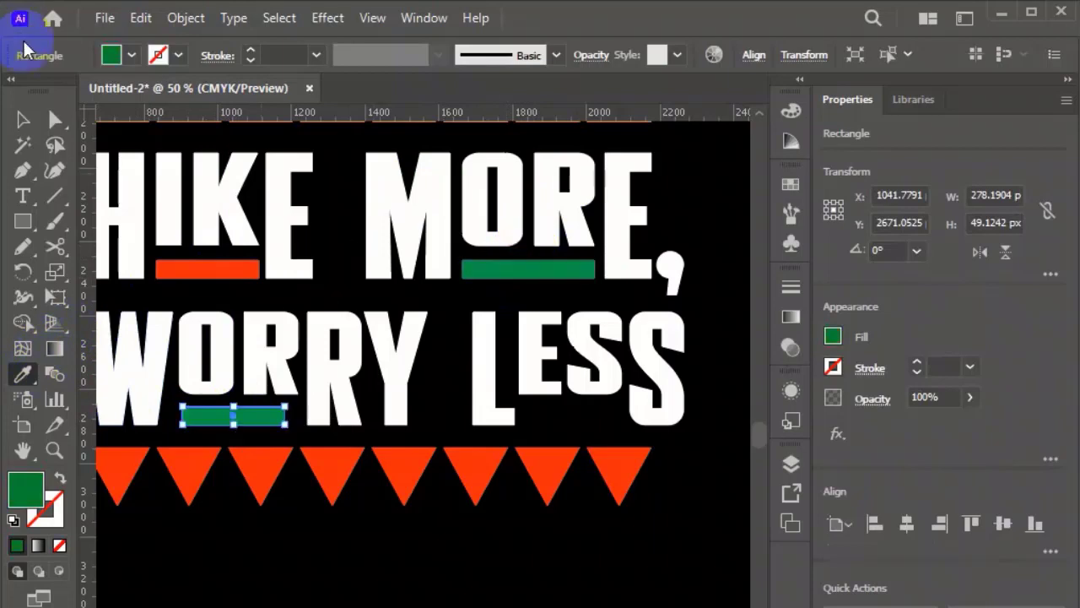
{"action": "left_click", "coordinate": [24, 119]}
{"action": "left_click", "coordinate": [386, 591]}
Copy the green "WORRY" bar horizontally to beneath the E and first S of "LESS" and fill it with the upper triangles' orange
{"action": "left_click_drag", "start_coordinate": [265, 419], "coordinate": [619, 415]}
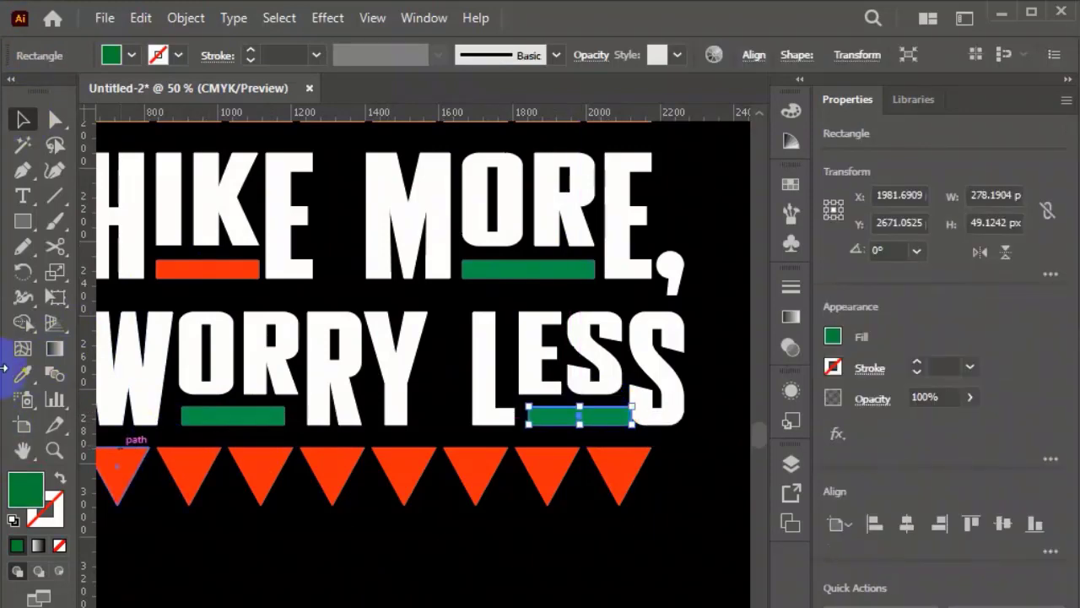
{"action": "key", "text": "ctrl+minus"}
{"action": "key", "text": "ctrl+minus"}
{"action": "key", "text": "ctrl+minus"}
{"action": "left_click", "coordinate": [268, 374]}
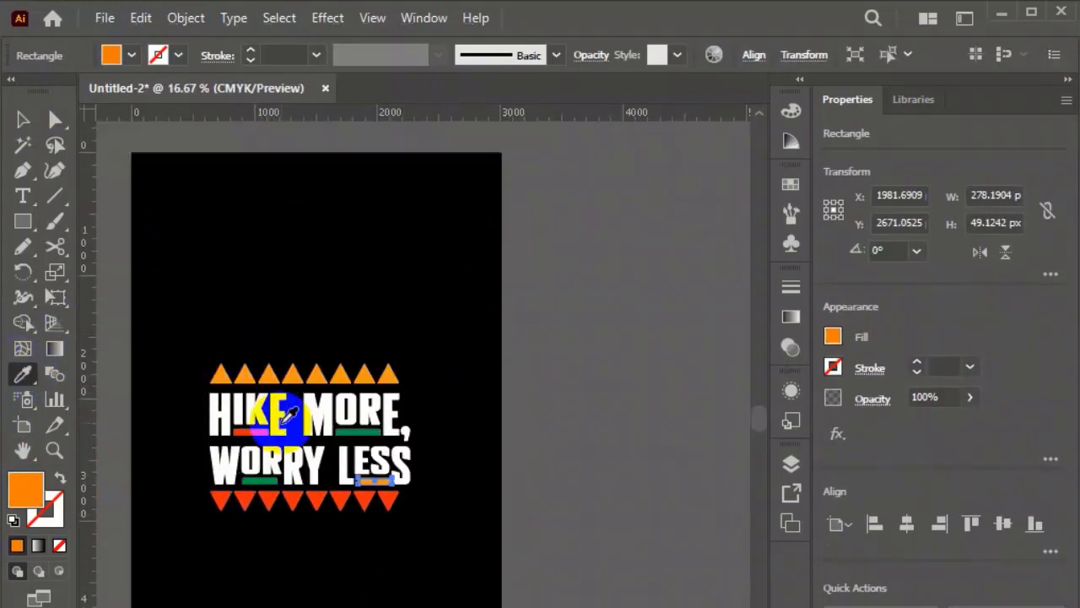
{"action": "left_click", "coordinate": [20, 121]}
Move the orange bar flush with the left edge of the E in "LESS" and fit its right end to the first S
{"action": "key", "text": "ctrl+plus"}
{"action": "key", "text": "ctrl+plus"}
{"action": "key", "text": "ctrl+plus"}
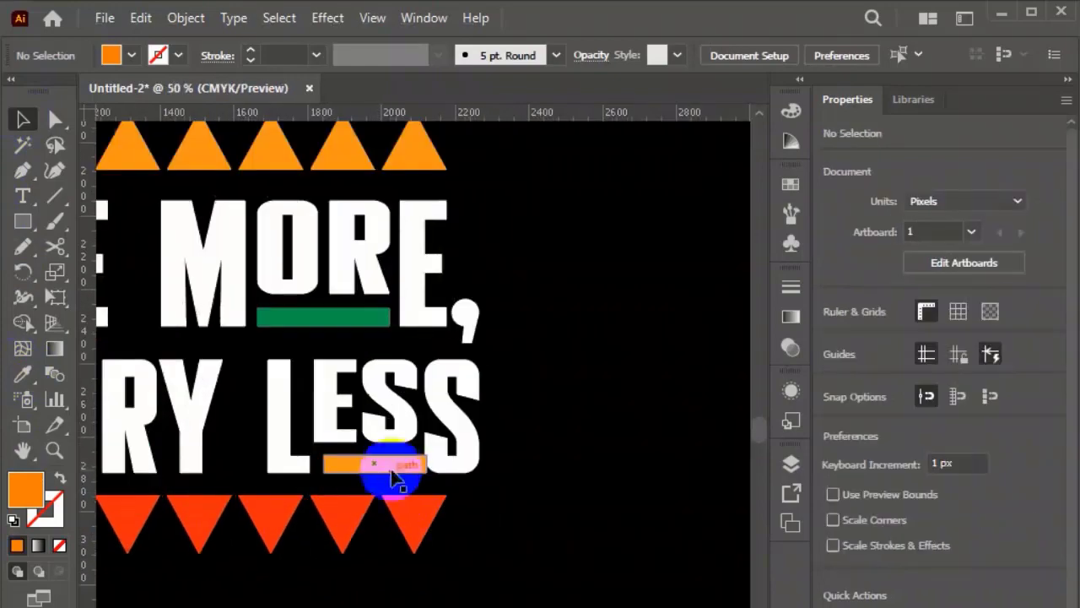
{"action": "left_click_drag", "start_coordinate": [389, 464], "coordinate": [365, 470]}
{"action": "scroll", "coordinate": [359, 469], "scroll_direction": "up", "scroll_amount": 4}
{"action": "scroll", "coordinate": [206, 338], "scroll_direction": "up", "scroll_amount": 1}
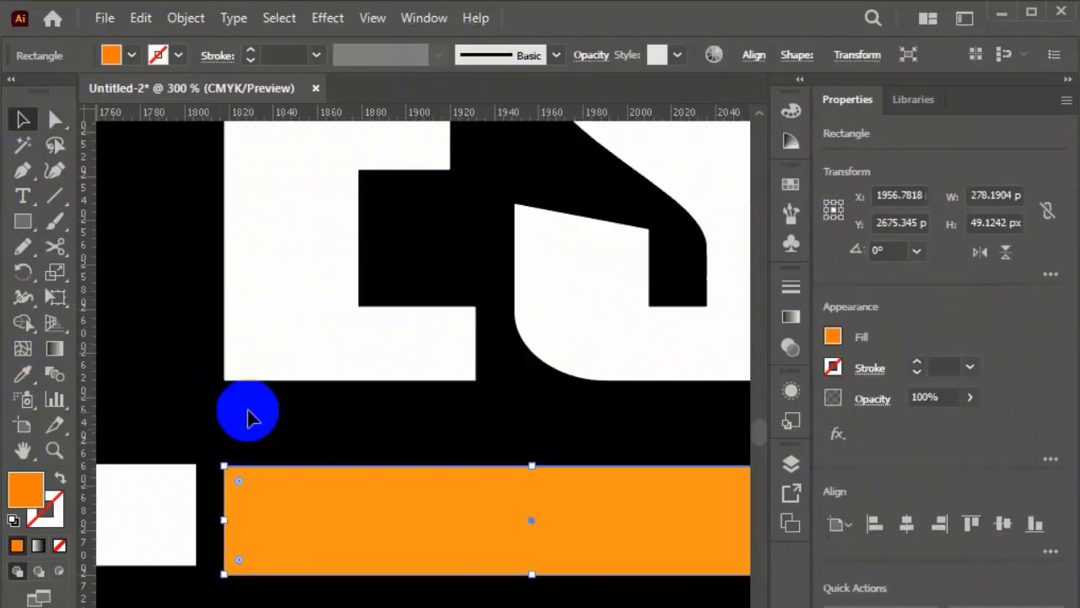
{"action": "left_click_drag", "start_coordinate": [256, 538], "coordinate": [261, 540]}
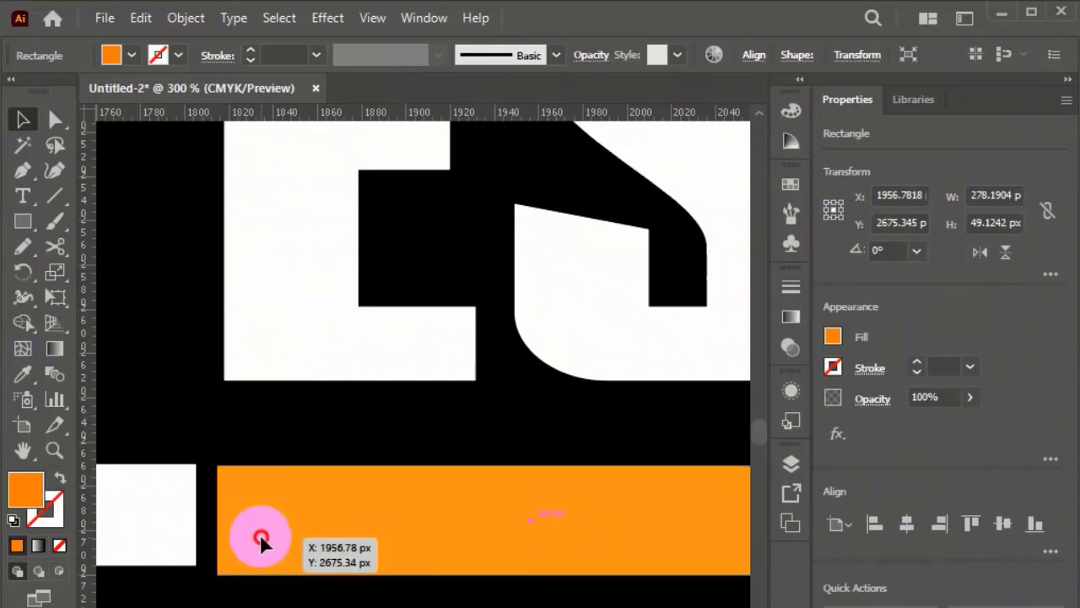
{"action": "scroll", "coordinate": [251, 485], "scroll_direction": "down", "scroll_amount": 3}
{"action": "scroll", "coordinate": [392, 503], "scroll_direction": "up", "scroll_amount": 1}
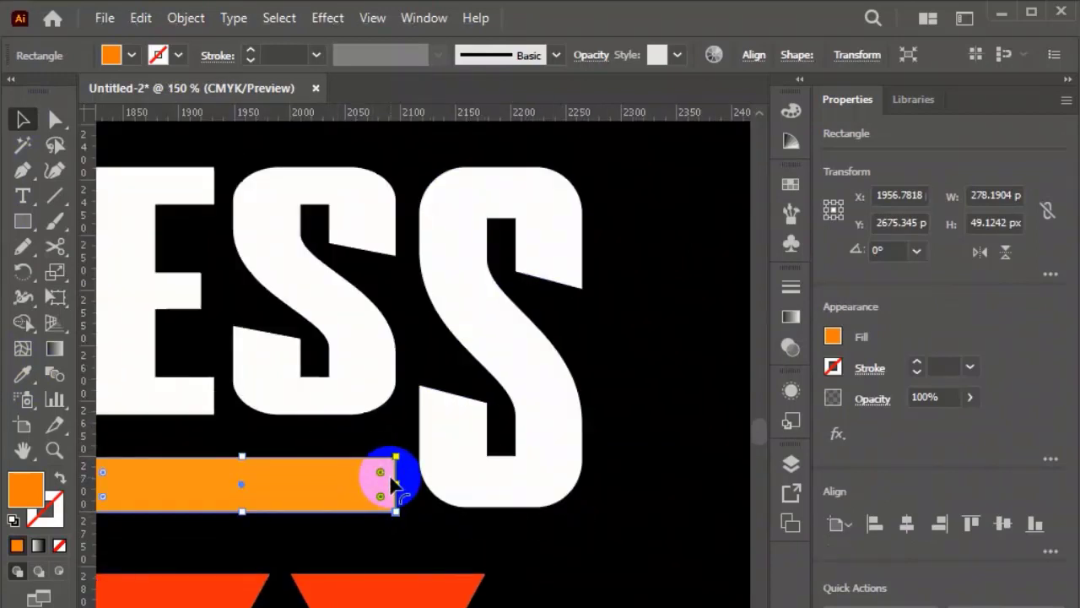
{"action": "left_click_drag", "start_coordinate": [398, 483], "coordinate": [397, 482]}
{"action": "scroll", "coordinate": [414, 482], "scroll_direction": "down", "scroll_amount": 3}
{"action": "left_click", "coordinate": [571, 490]}
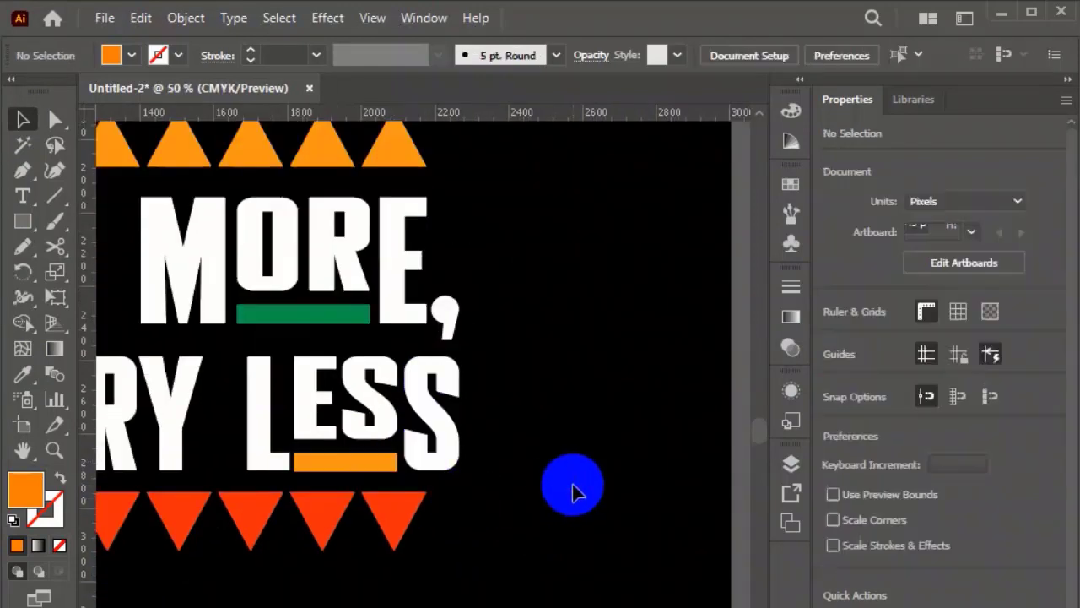
Raise the orange bar to the baseline of the L in "LESS" and reduce its height to about 45 px to match the L's foot
{"action": "scroll", "coordinate": [454, 482], "scroll_direction": "down", "scroll_amount": 1}
{"action": "scroll", "coordinate": [295, 499], "scroll_direction": "up", "scroll_amount": 3}
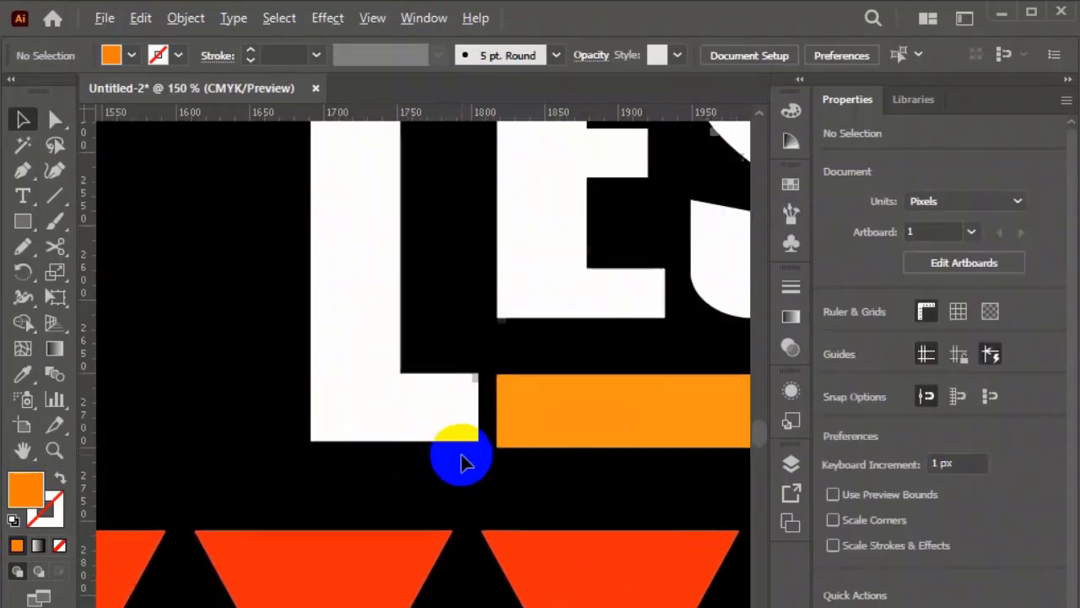
{"action": "left_click_drag", "start_coordinate": [629, 422], "coordinate": [631, 415]}
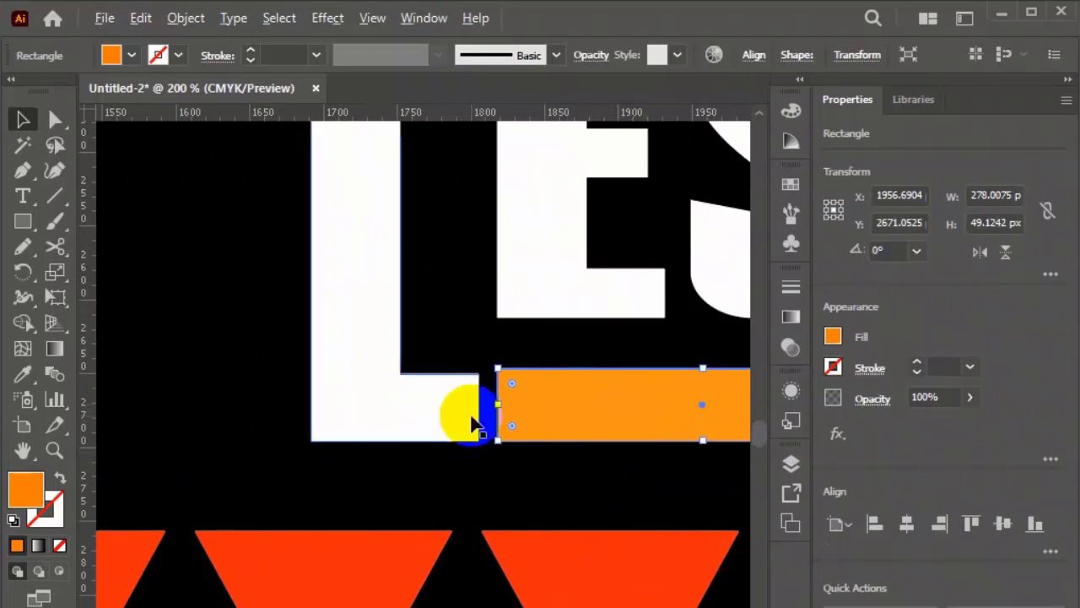
{"action": "left_click_drag", "start_coordinate": [701, 368], "coordinate": [702, 375]}
{"action": "scroll", "coordinate": [691, 393], "scroll_direction": "down", "scroll_amount": 4}
{"action": "scroll", "coordinate": [363, 405], "scroll_direction": "up", "scroll_amount": 2}
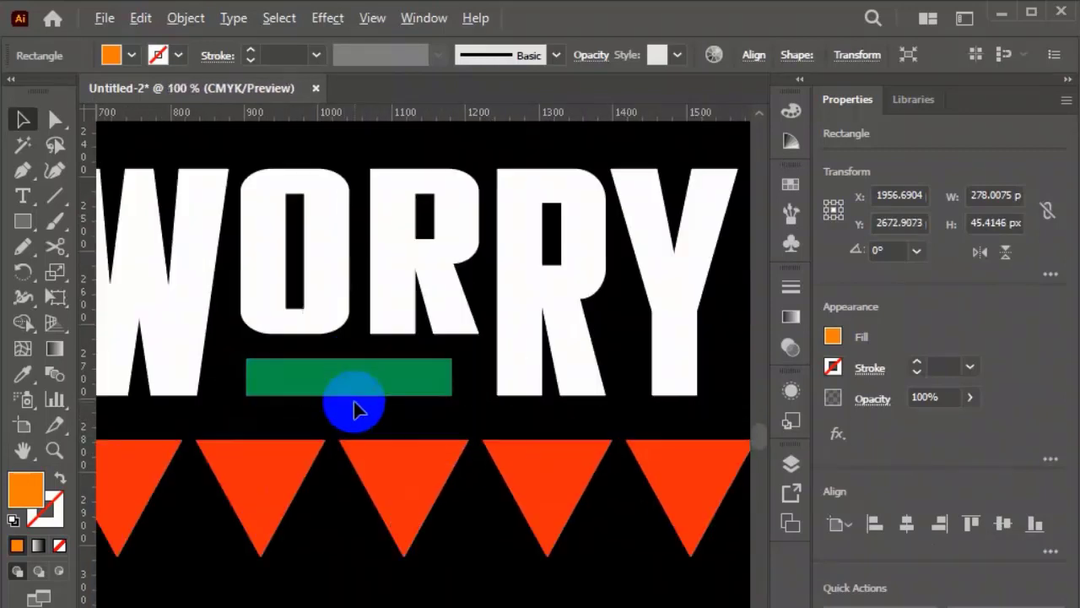
{"action": "left_click", "coordinate": [330, 358]}
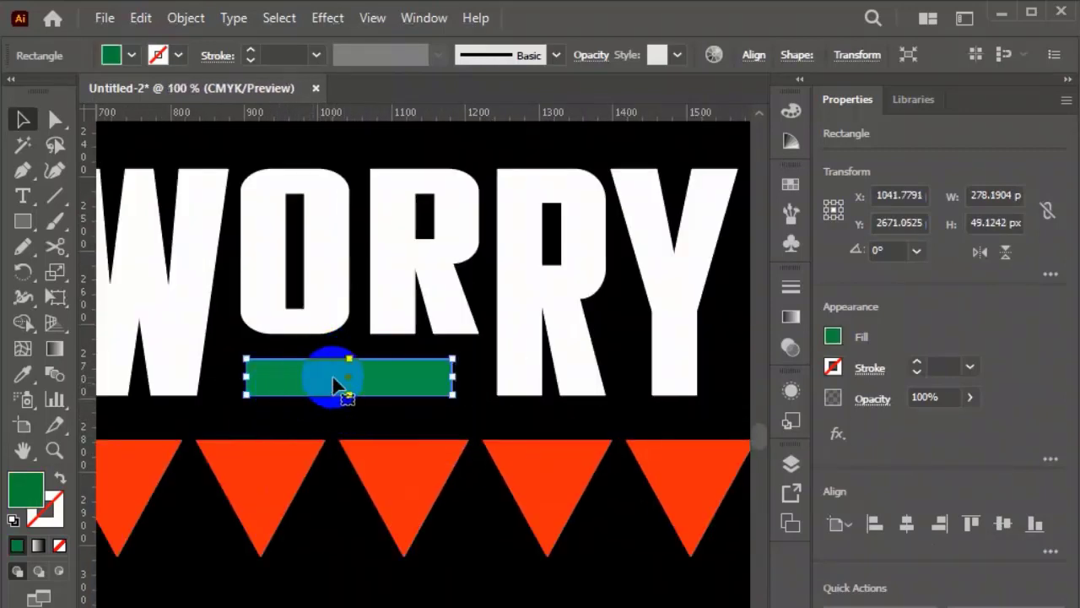
{"action": "left_click", "coordinate": [217, 349]}
{"action": "scroll", "coordinate": [216, 372], "scroll_direction": "down", "scroll_amount": 2}
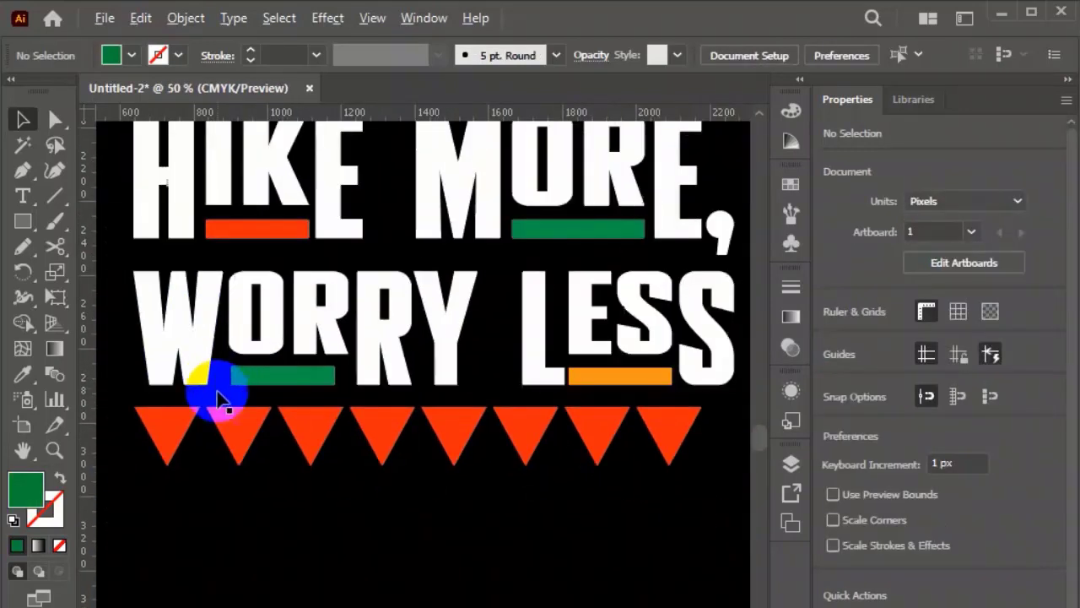
{"action": "scroll", "coordinate": [297, 584], "scroll_direction": "down", "scroll_amount": 1}
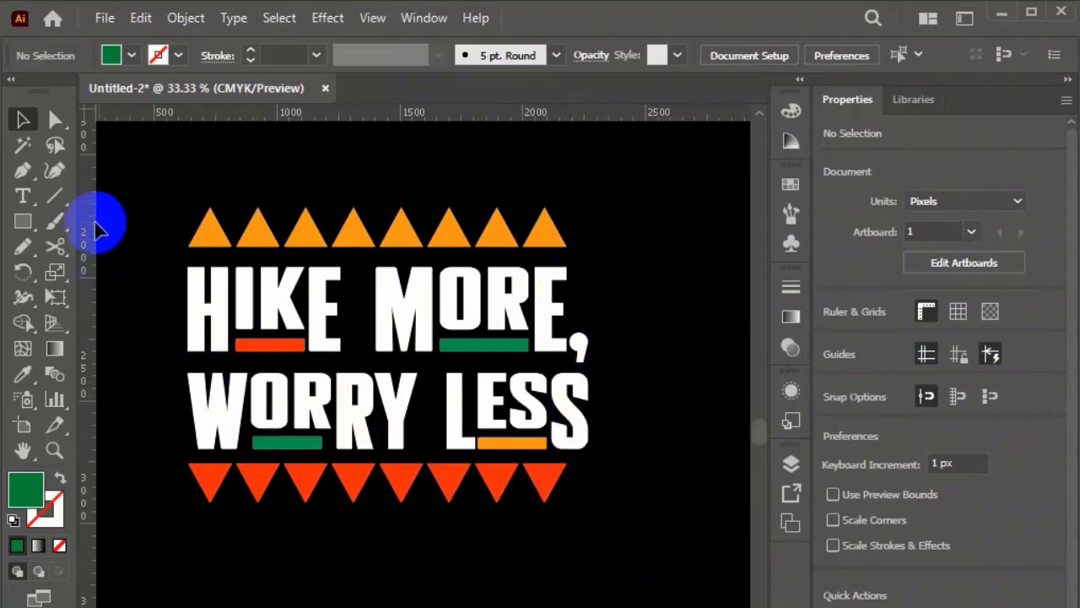
Place a vertical guide along the right edge of the comma and the final S, at about X 2264 px
{"action": "left_click_drag", "start_coordinate": [88, 199], "coordinate": [574, 309]}
{"action": "scroll", "coordinate": [598, 313], "scroll_direction": "up", "scroll_amount": 3}
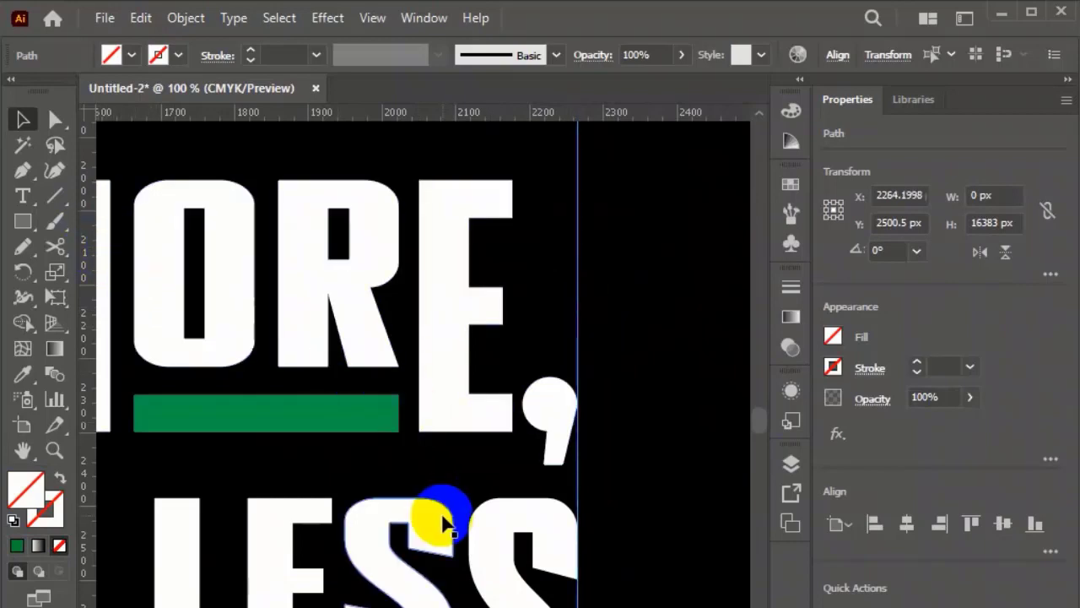
{"action": "scroll", "coordinate": [445, 518], "scroll_direction": "down", "scroll_amount": 1}
{"action": "scroll", "coordinate": [526, 349], "scroll_direction": "down", "scroll_amount": 3}
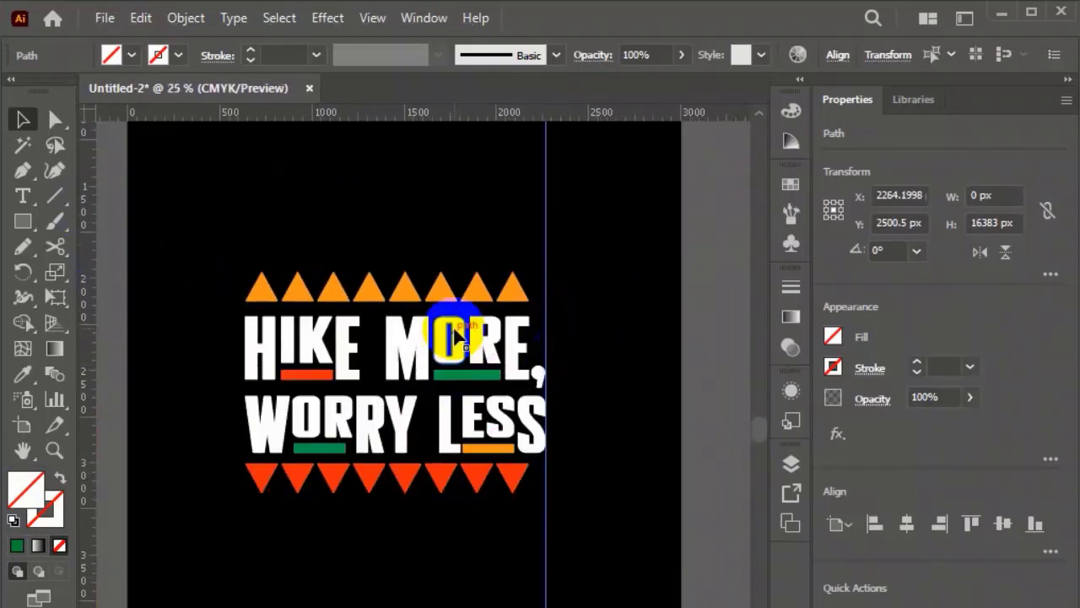
Widen the orange triangle row to about 1624 px so its right end meets the vertical guide
{"action": "left_click", "coordinate": [467, 295]}
{"action": "scroll", "coordinate": [545, 297], "scroll_direction": "up", "scroll_amount": 3}
{"action": "left_click_drag", "start_coordinate": [512, 270], "coordinate": [552, 280]}
{"action": "scroll", "coordinate": [552, 282], "scroll_direction": "down", "scroll_amount": 2}
{"action": "scroll", "coordinate": [506, 572], "scroll_direction": "up", "scroll_amount": 1}
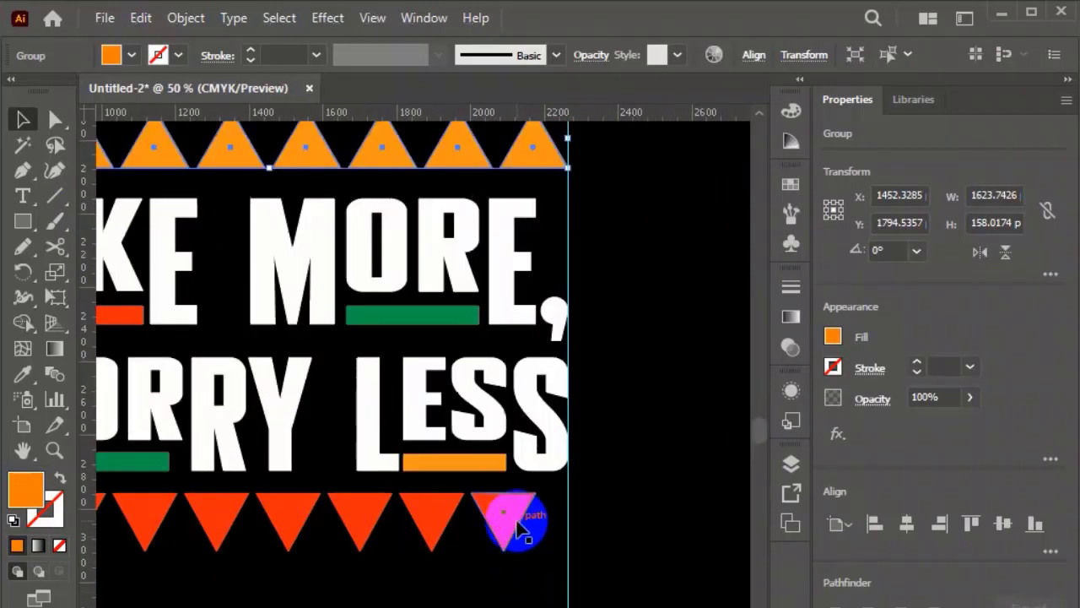
Widen the red triangle row to about 1624 px, ending at the vertical guide, and delete the guide
{"action": "left_click", "coordinate": [517, 528]}
{"action": "left_click_drag", "start_coordinate": [536, 520], "coordinate": [570, 523]}
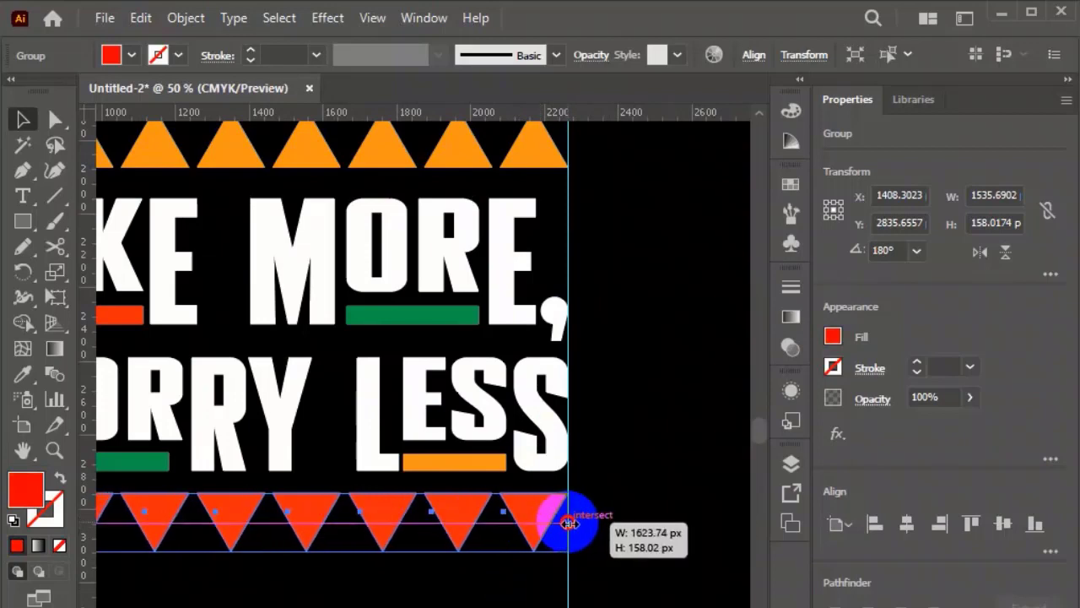
{"action": "left_click", "coordinate": [512, 595]}
{"action": "scroll", "coordinate": [485, 384], "scroll_direction": "down", "scroll_amount": 2}
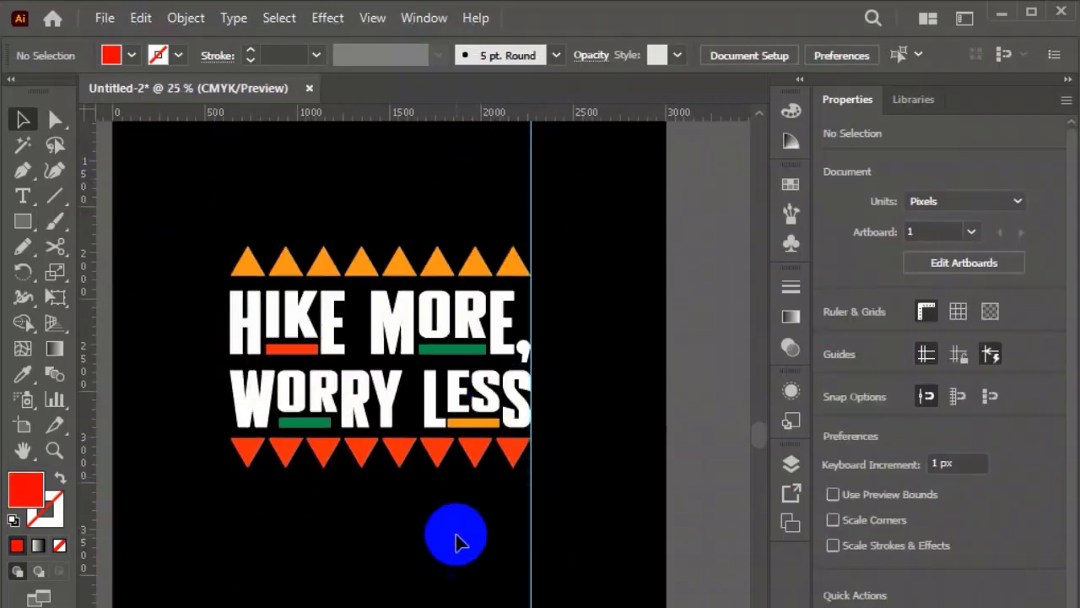
{"action": "left_click_drag", "start_coordinate": [425, 548], "coordinate": [577, 598]}
{"action": "key", "text": "Delete"}
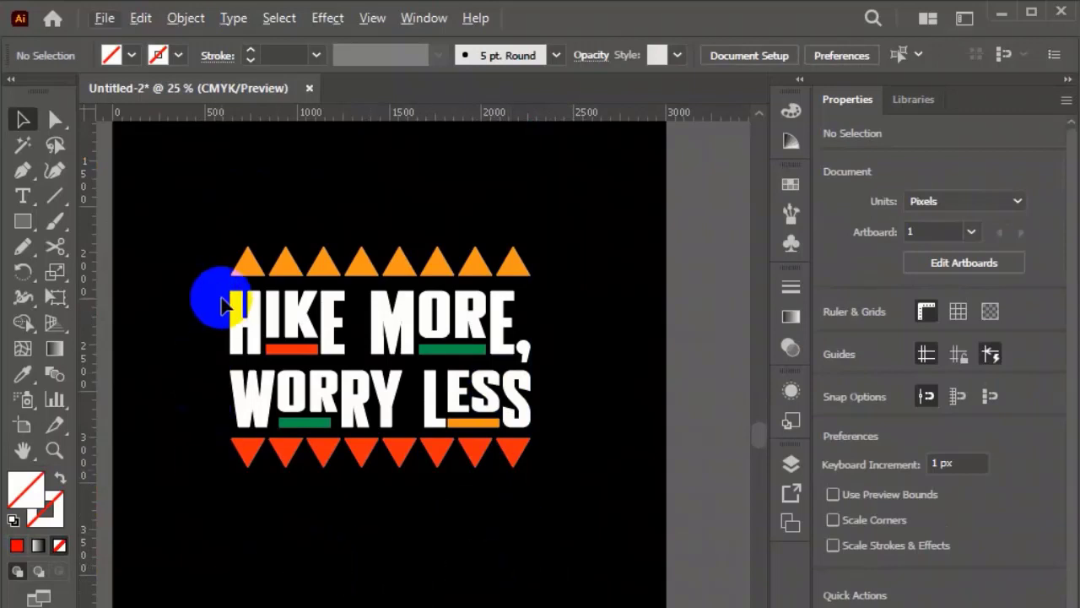
Group the "HIKE MORE," letters with their bars, and group the "WORRY LESS" letters with theirs
{"action": "left_click_drag", "start_coordinate": [223, 294], "coordinate": [548, 365]}
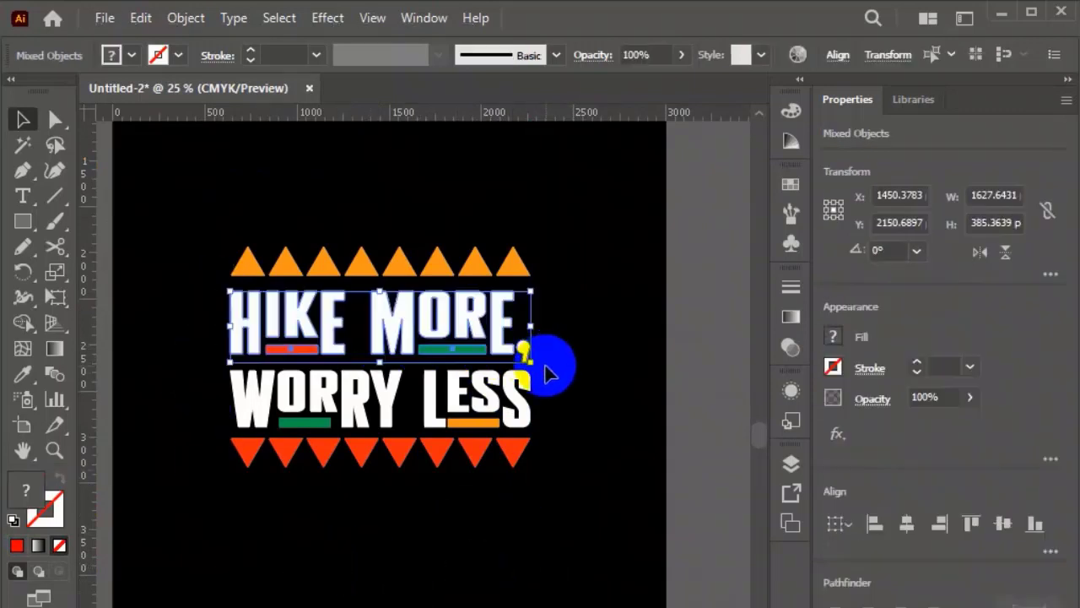
{"action": "key", "text": "ctrl+g"}
{"action": "left_click_drag", "start_coordinate": [189, 379], "coordinate": [547, 433]}
{"action": "key", "text": "ctrl+g"}
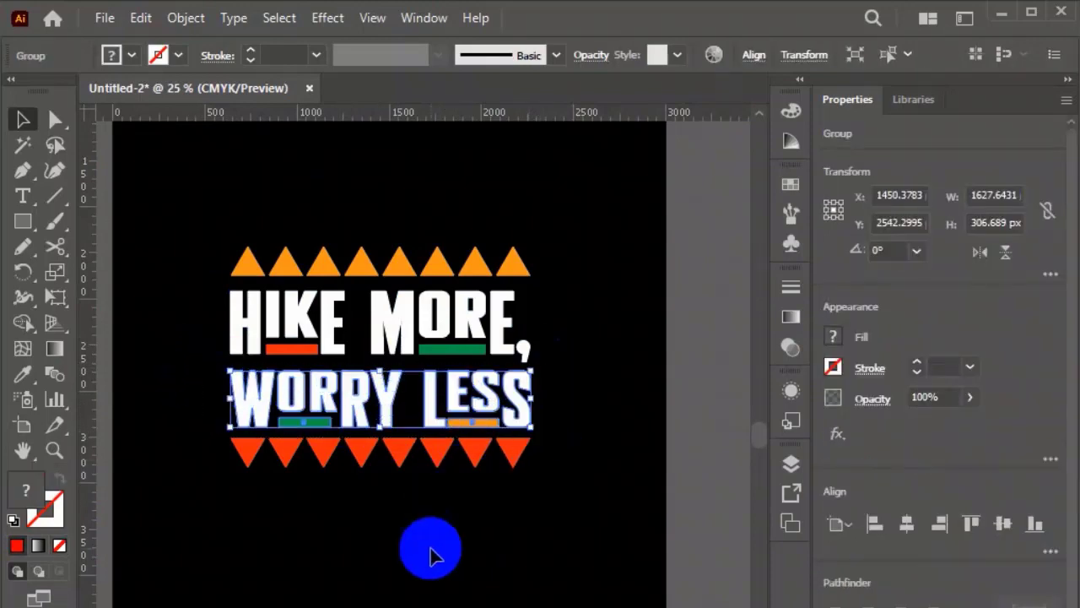
{"action": "left_click", "coordinate": [338, 458]}
{"action": "left_click", "coordinate": [343, 456]}
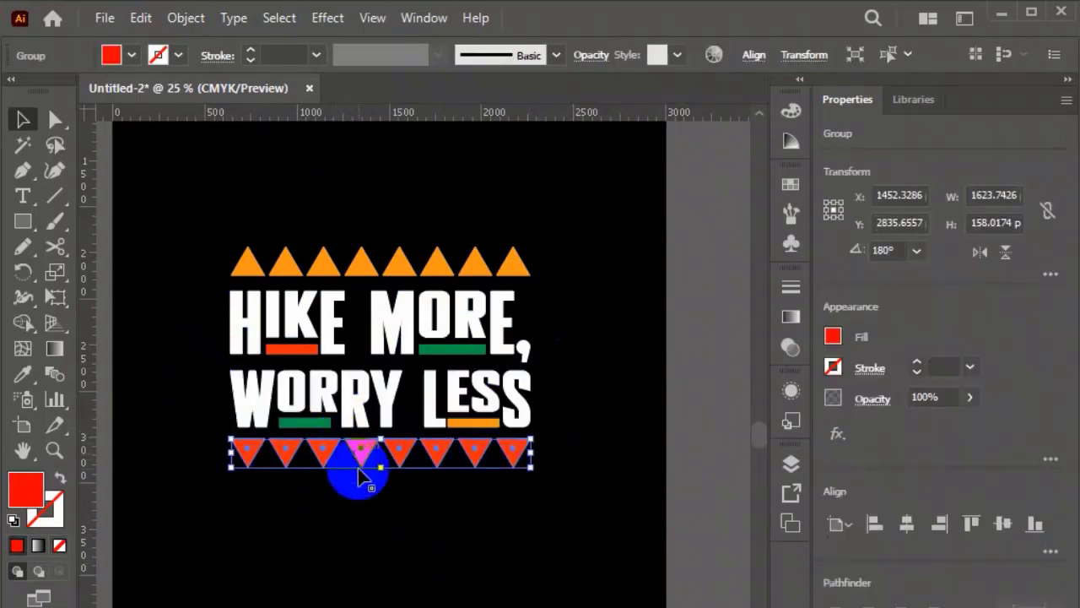
{"action": "left_click", "coordinate": [353, 269], "text": "shift"}
{"action": "left_click", "coordinate": [258, 566]}
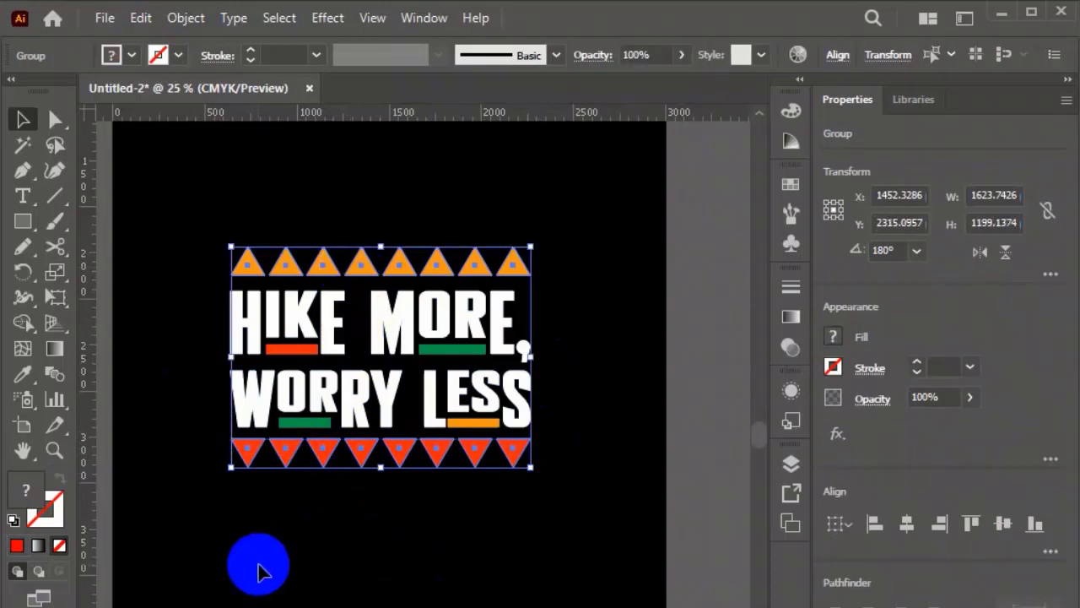
{"action": "left_click", "coordinate": [308, 259]}
{"action": "left_click", "coordinate": [312, 313]}
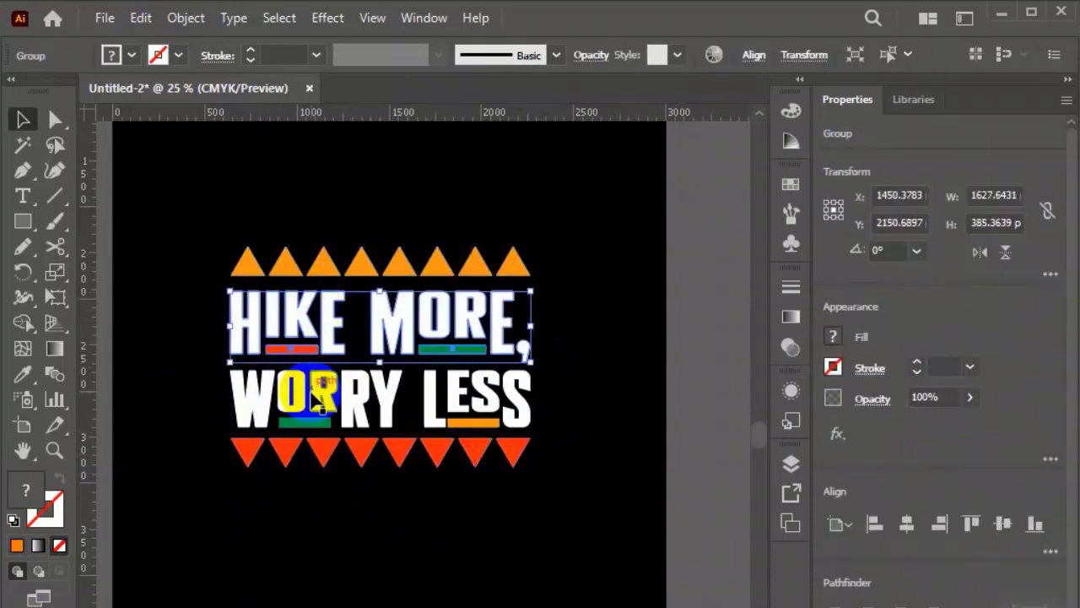
{"action": "left_click", "coordinate": [254, 395]}
Distribute the two triangle rows and the two text lines with equal vertical spacing between them
{"action": "left_click", "coordinate": [219, 154]}
{"action": "left_click_drag", "start_coordinate": [220, 154], "coordinate": [328, 506]}
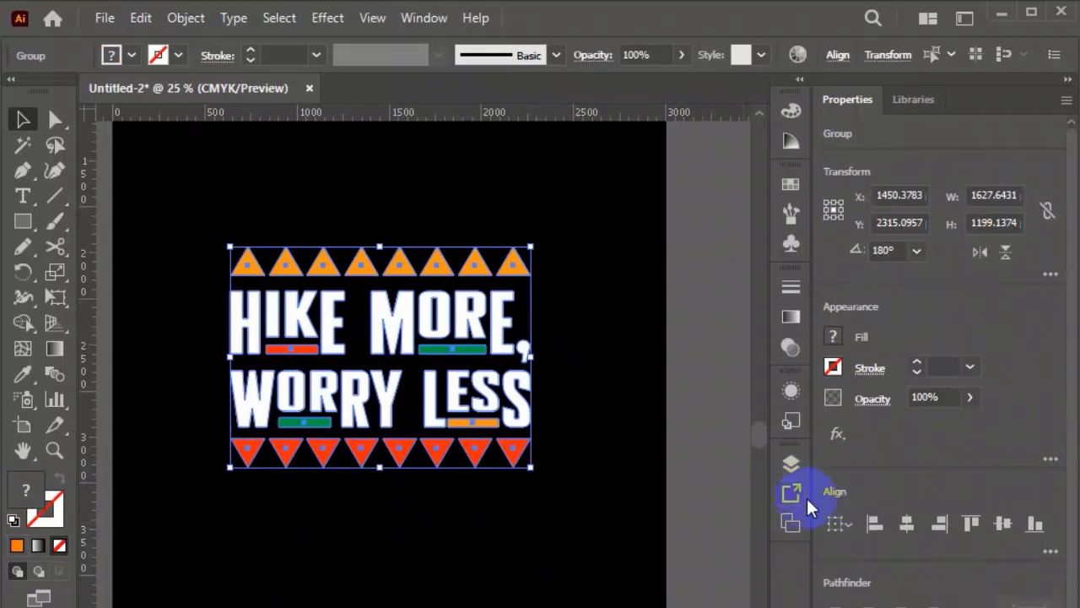
{"action": "left_click", "coordinate": [1050, 551]}
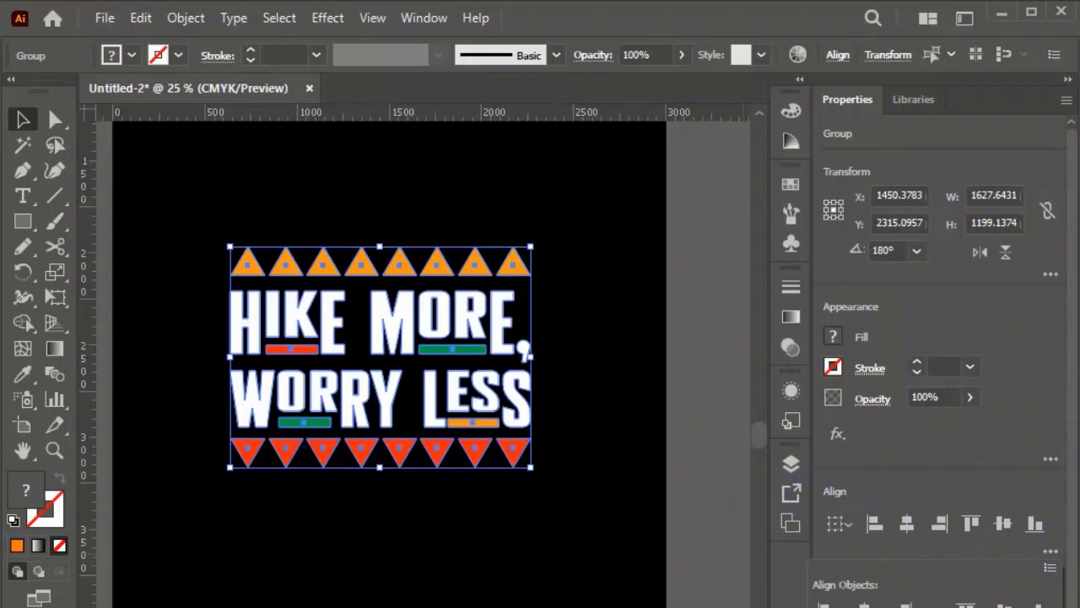
{"action": "left_click", "coordinate": [825, 607]}
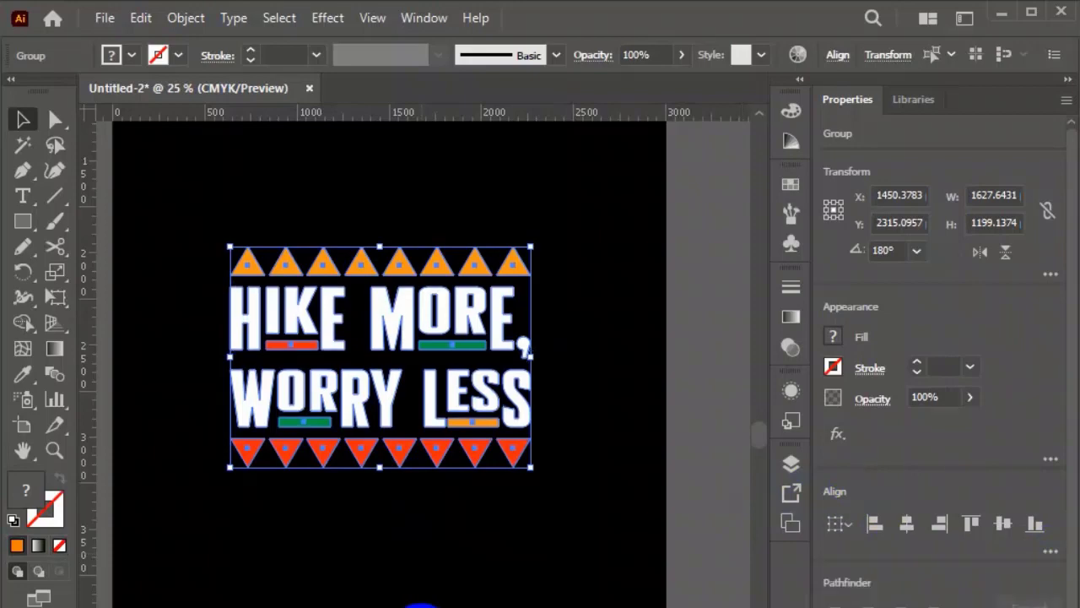
{"action": "left_click", "coordinate": [415, 601]}
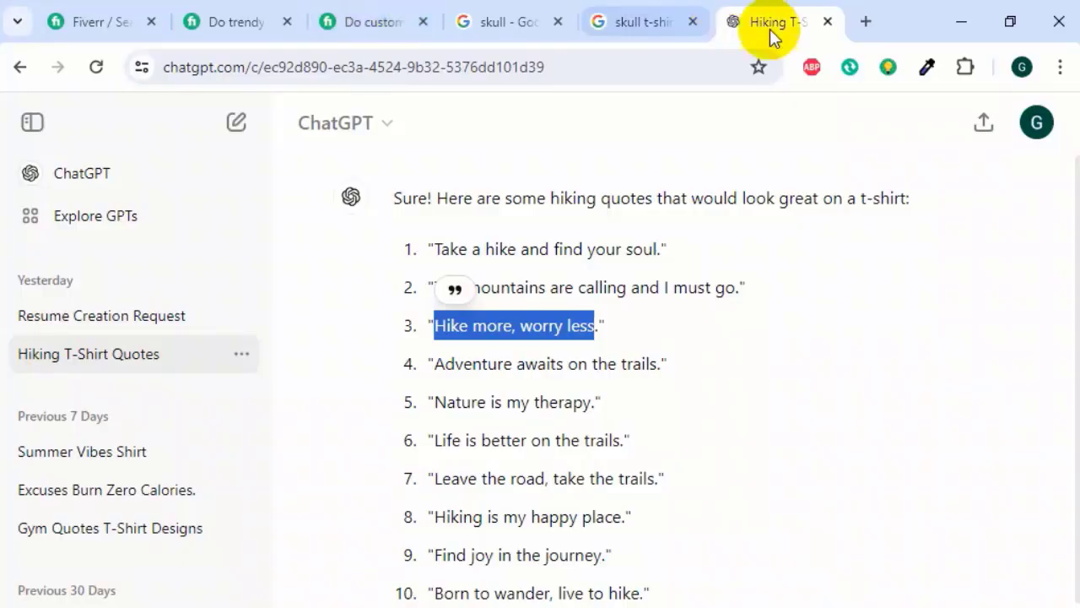
Switch to the web browser and open freepik.com in a new tab
{"action": "left_click", "coordinate": [846, 22]}
{"action": "type", "text": "free"}
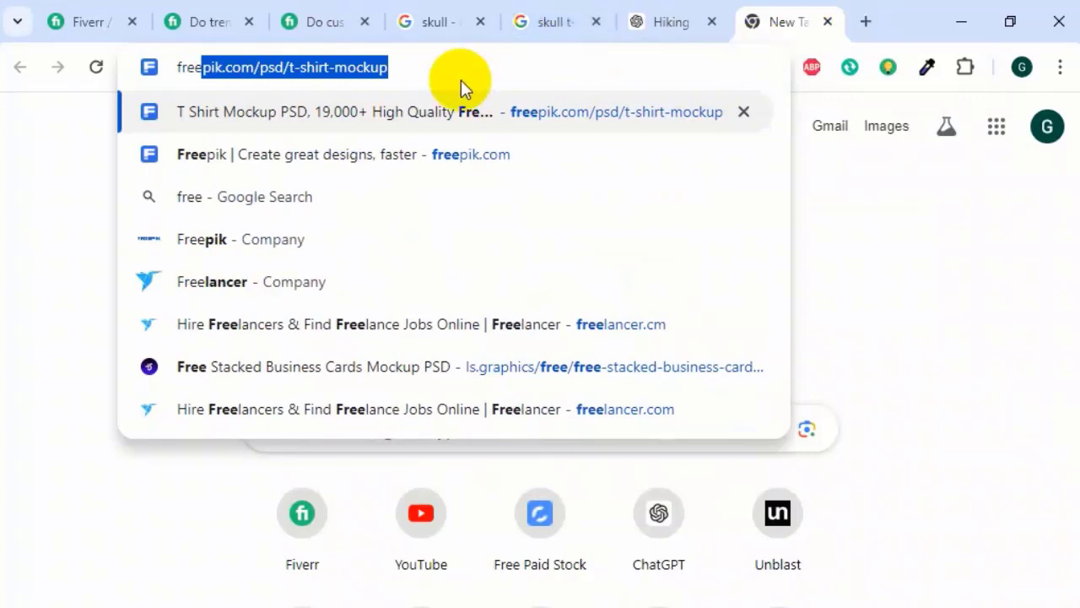
{"action": "left_click_drag", "start_coordinate": [432, 74], "coordinate": [250, 78]}
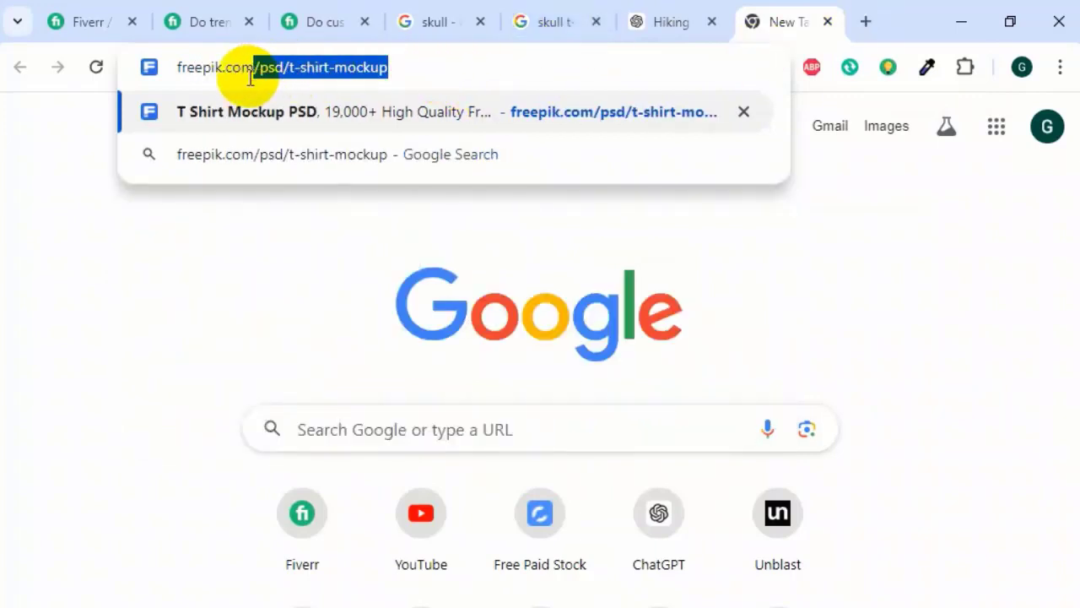
{"action": "key", "text": "BackSpace"}
{"action": "key", "text": "Return"}
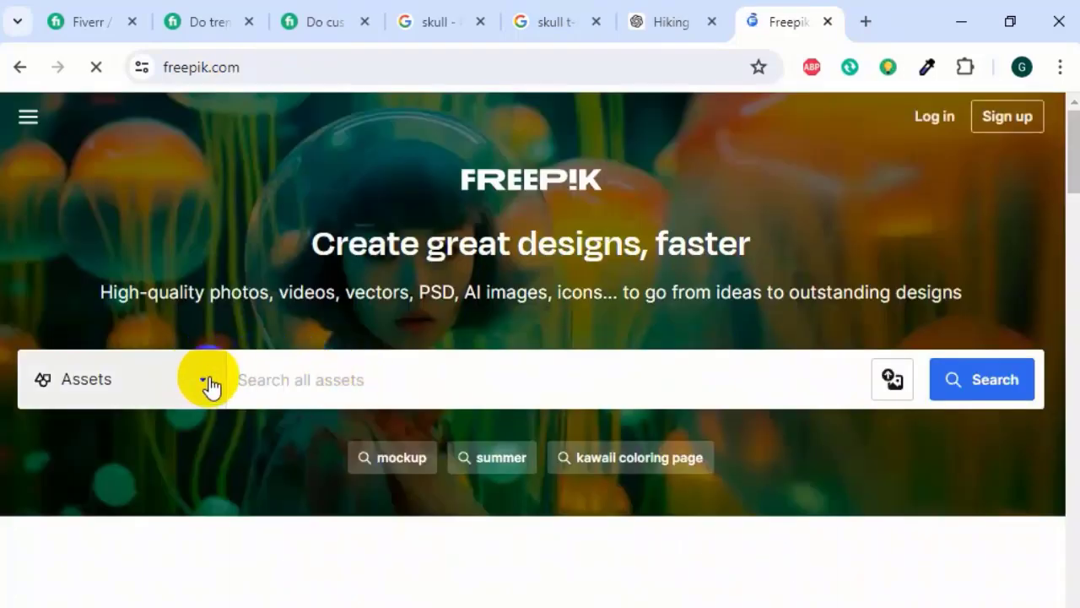
Restrict the Freepik asset search to vectors that are free
{"action": "left_click", "coordinate": [210, 386]}
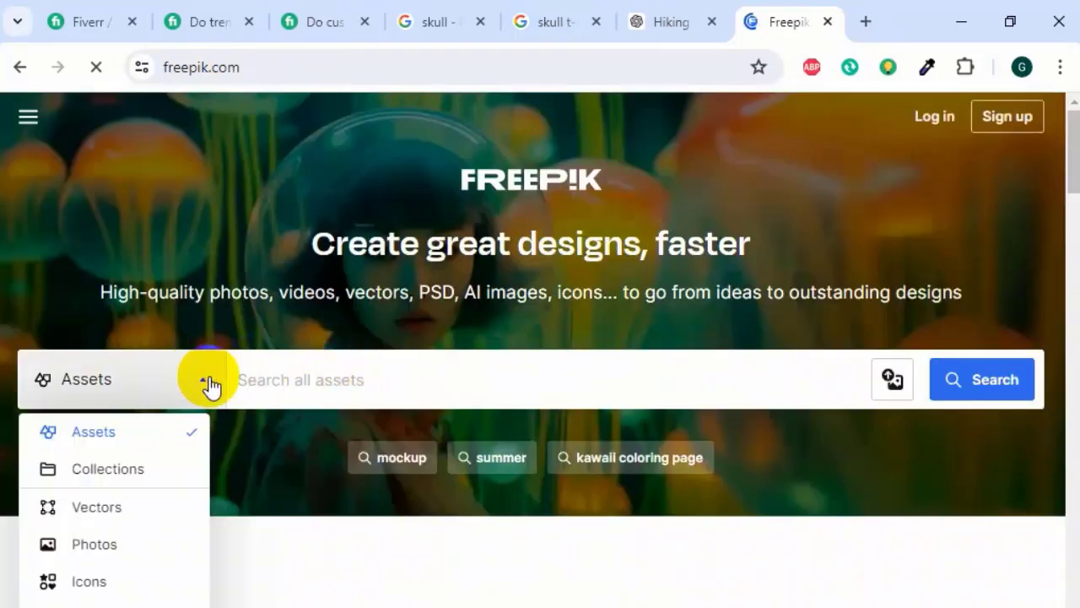
{"action": "left_click", "coordinate": [110, 508]}
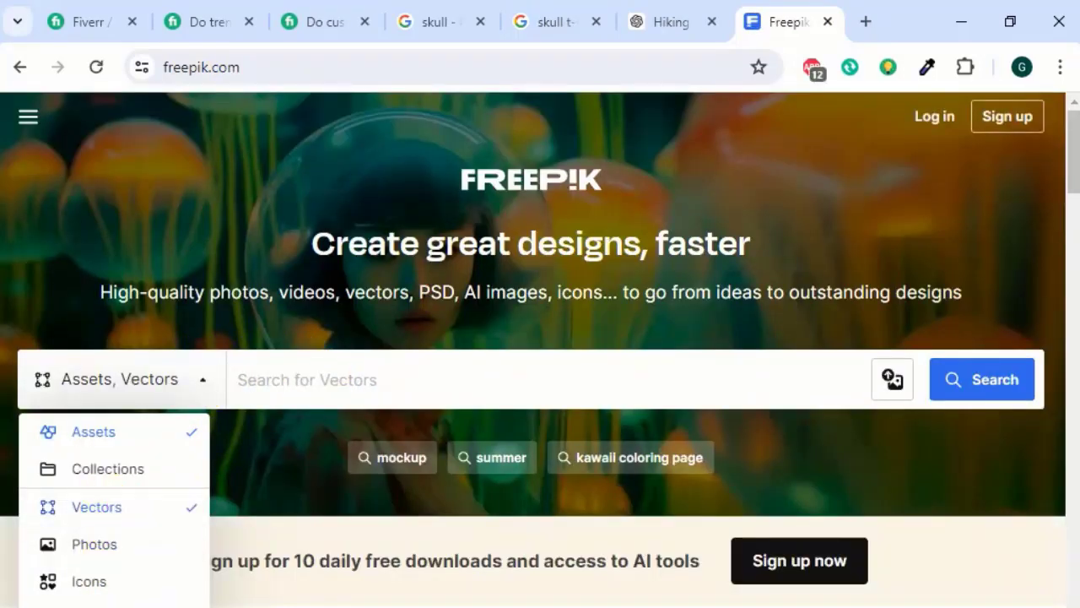
{"action": "scroll", "coordinate": [111, 508], "scroll_direction": "down", "scroll_amount": 3}
{"action": "left_click", "coordinate": [50, 559]}
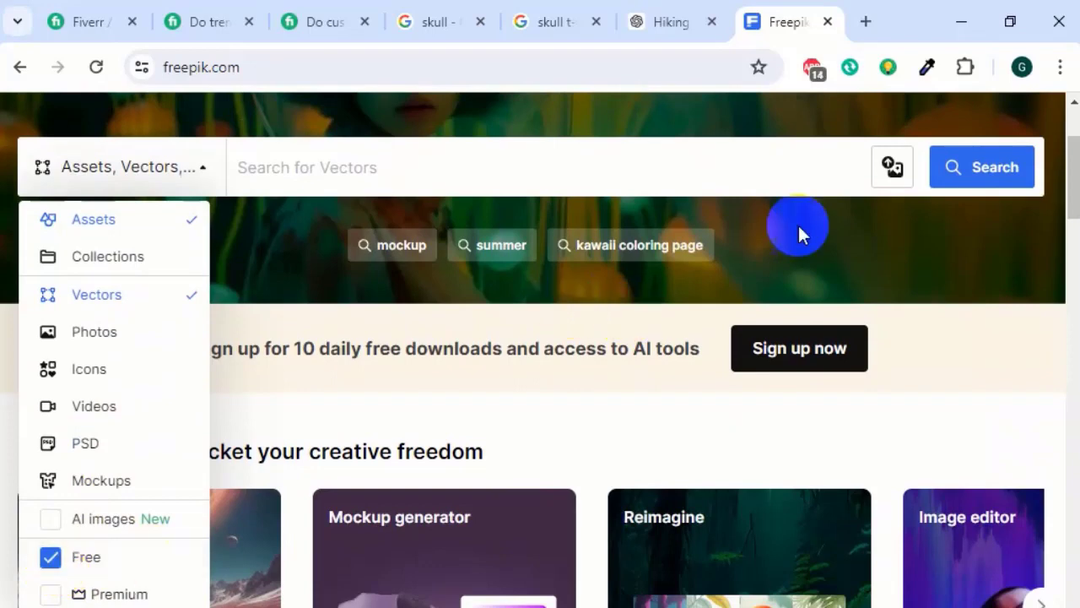
Search Freepik for "grunge effect"
{"action": "left_click", "coordinate": [663, 180]}
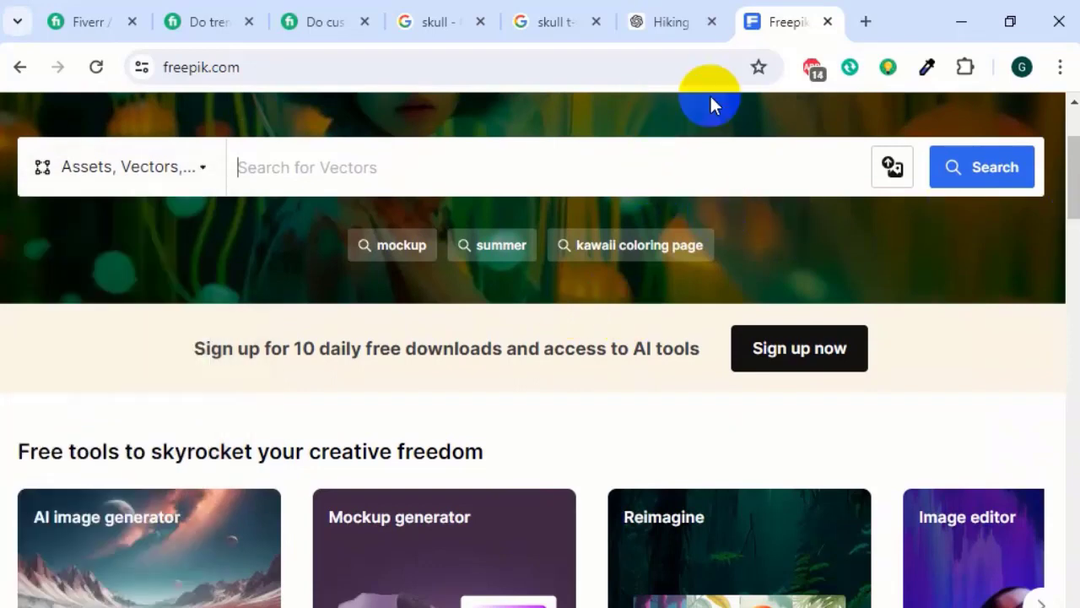
{"action": "type", "text": "g"}
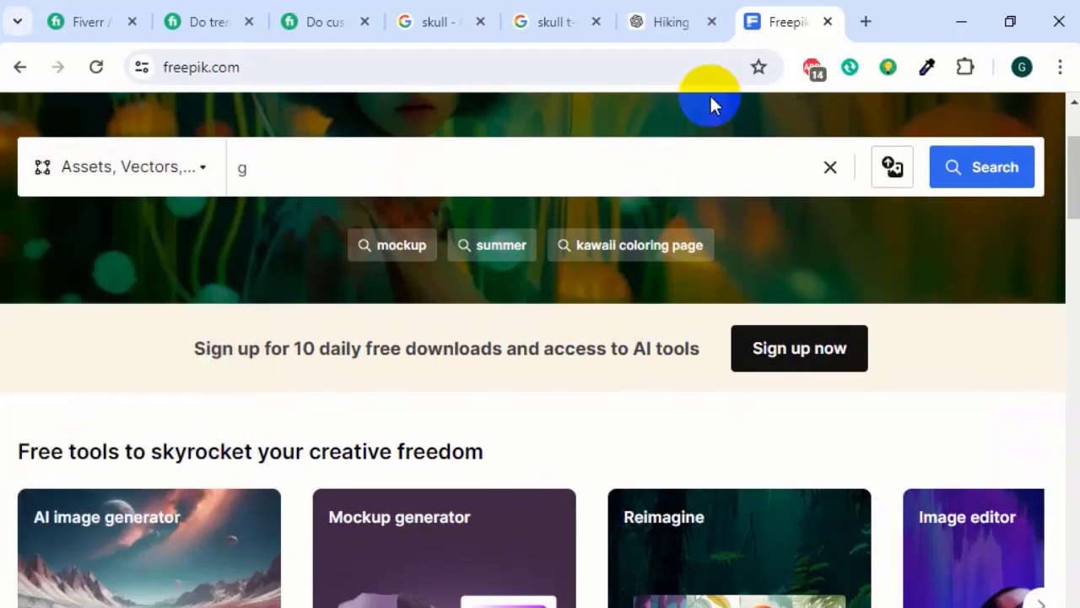
{"action": "type", "text": "runge effect"}
{"action": "key", "text": "Return"}
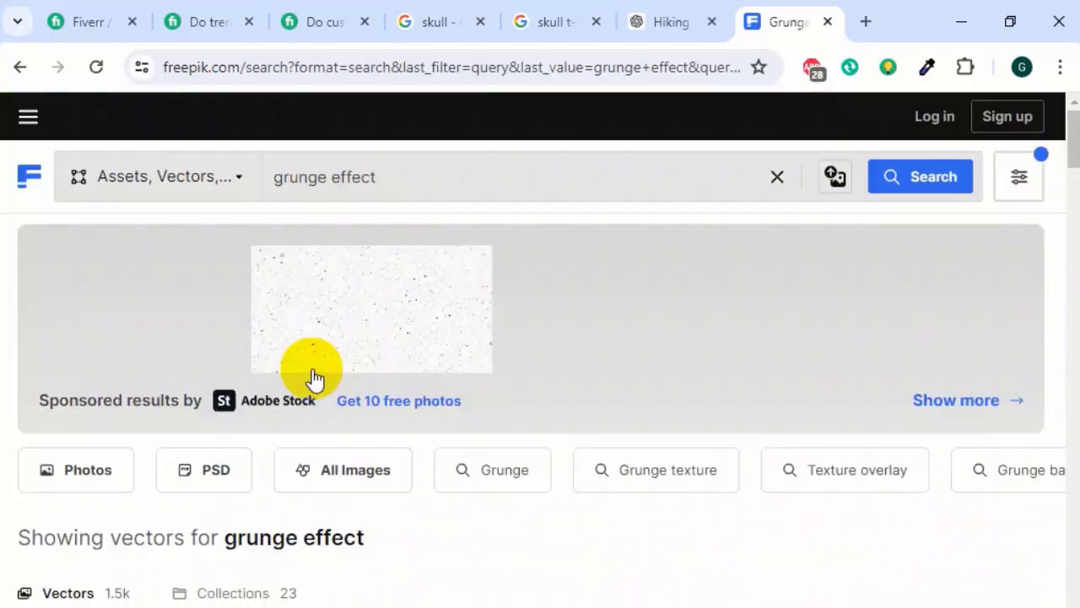
Browse the grunge effect results and open the speckled design with the "Vector Grunge Texture" badge
{"action": "scroll", "coordinate": [390, 245], "scroll_direction": "down", "scroll_amount": 3}
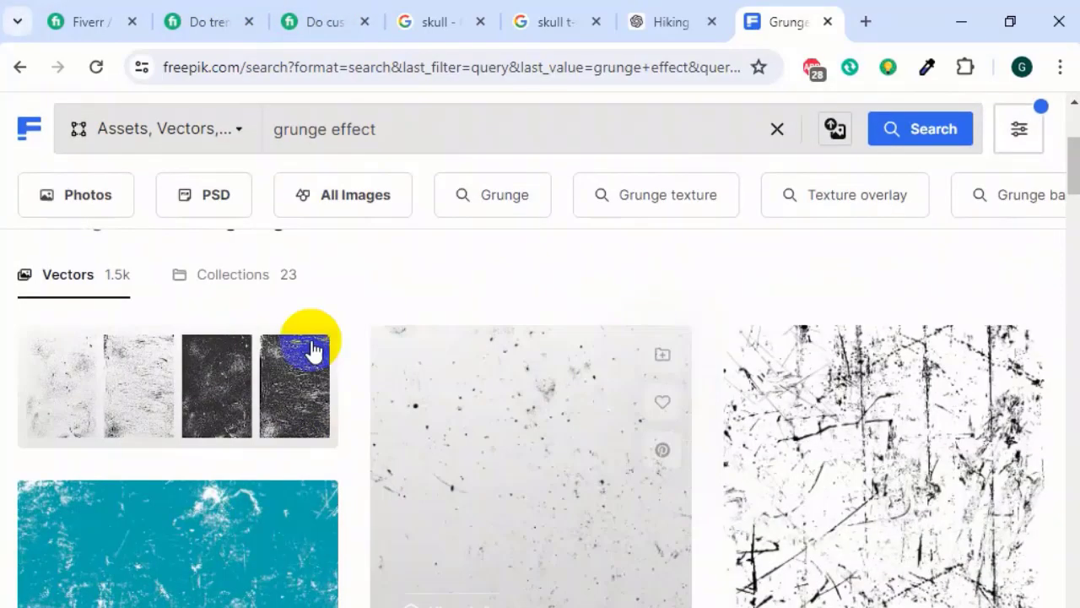
{"action": "scroll", "coordinate": [174, 593], "scroll_direction": "down", "scroll_amount": 6}
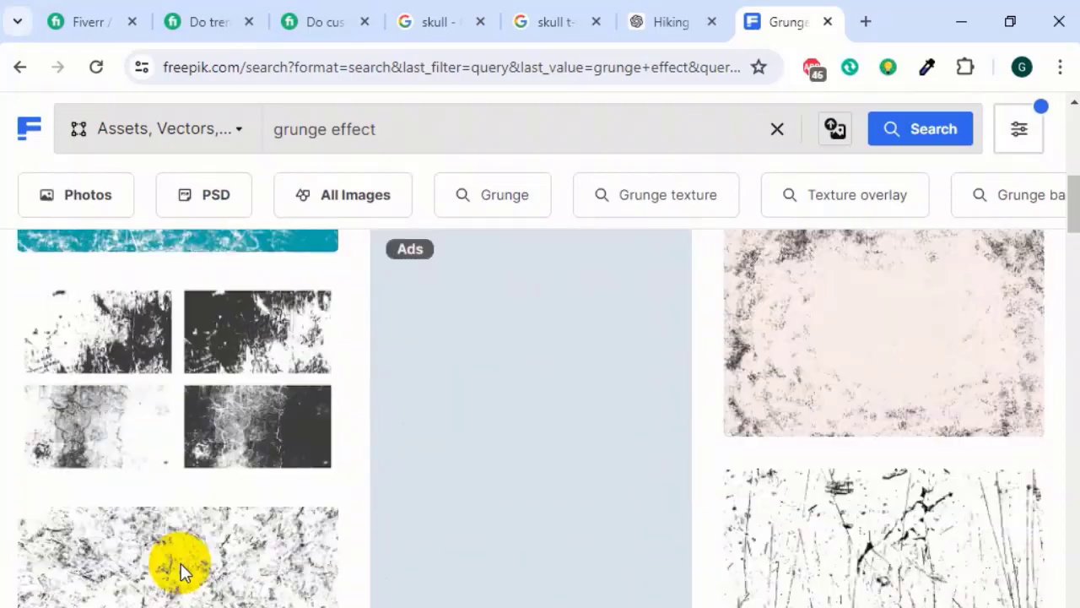
{"action": "scroll", "coordinate": [185, 571], "scroll_direction": "down", "scroll_amount": 5}
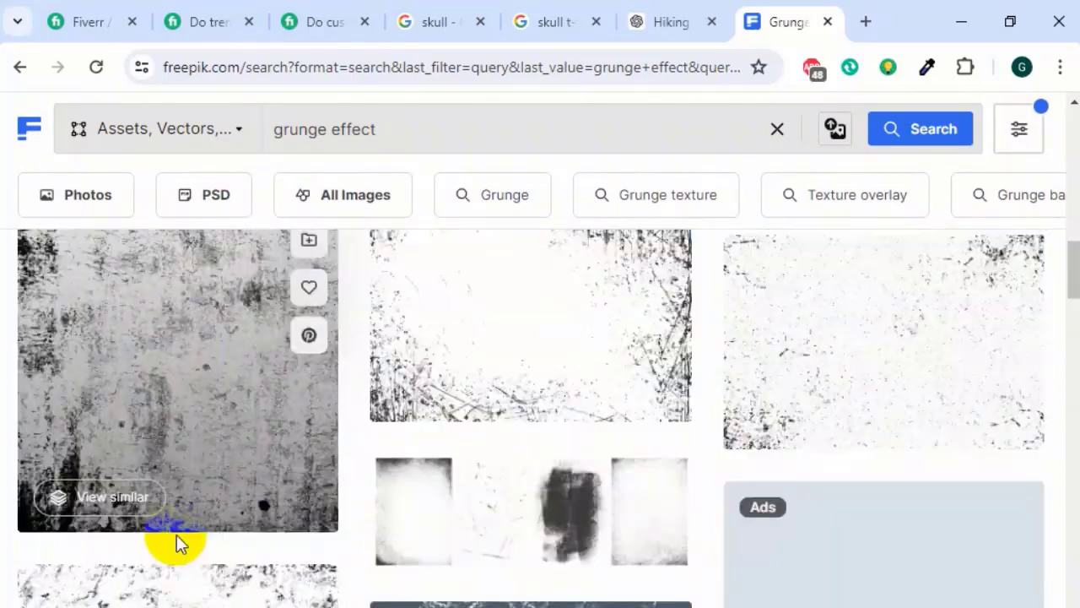
{"action": "scroll", "coordinate": [183, 543], "scroll_direction": "down", "scroll_amount": 10}
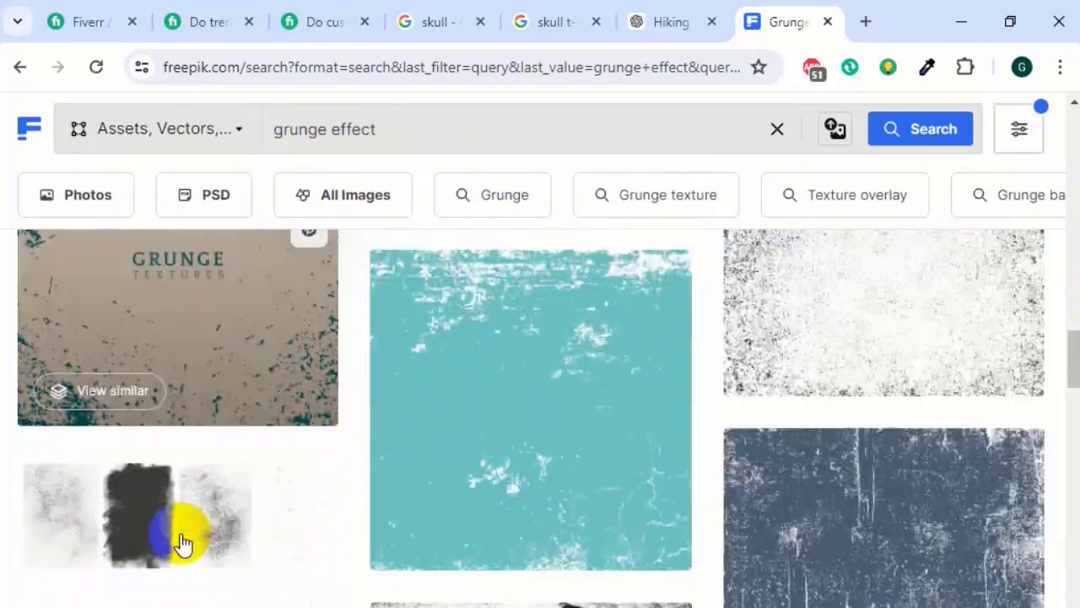
{"action": "scroll", "coordinate": [183, 542], "scroll_direction": "down", "scroll_amount": 10}
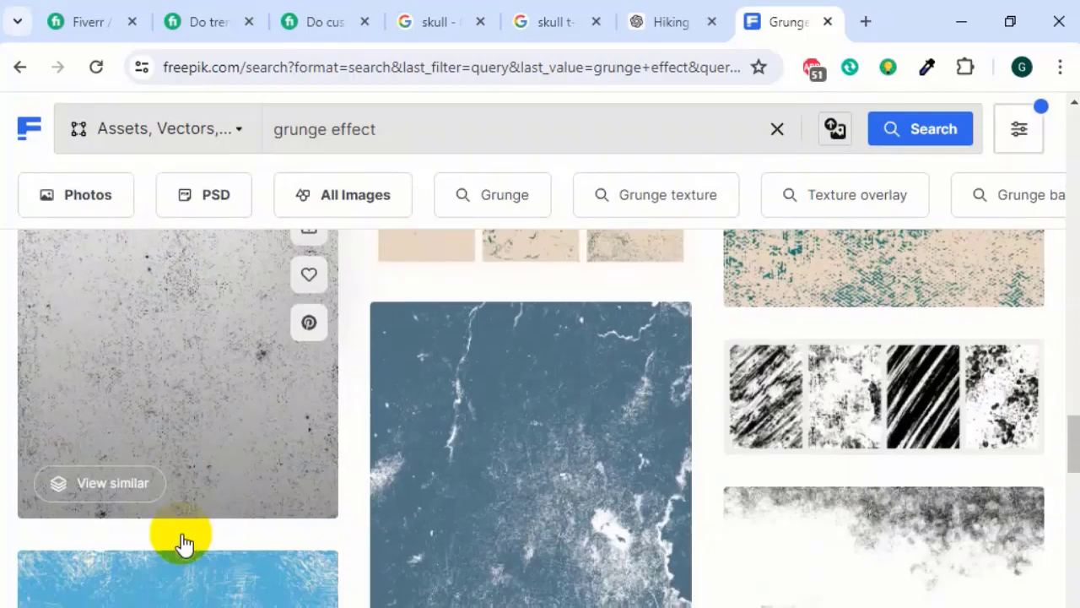
{"action": "scroll", "coordinate": [182, 542], "scroll_direction": "down", "scroll_amount": 8}
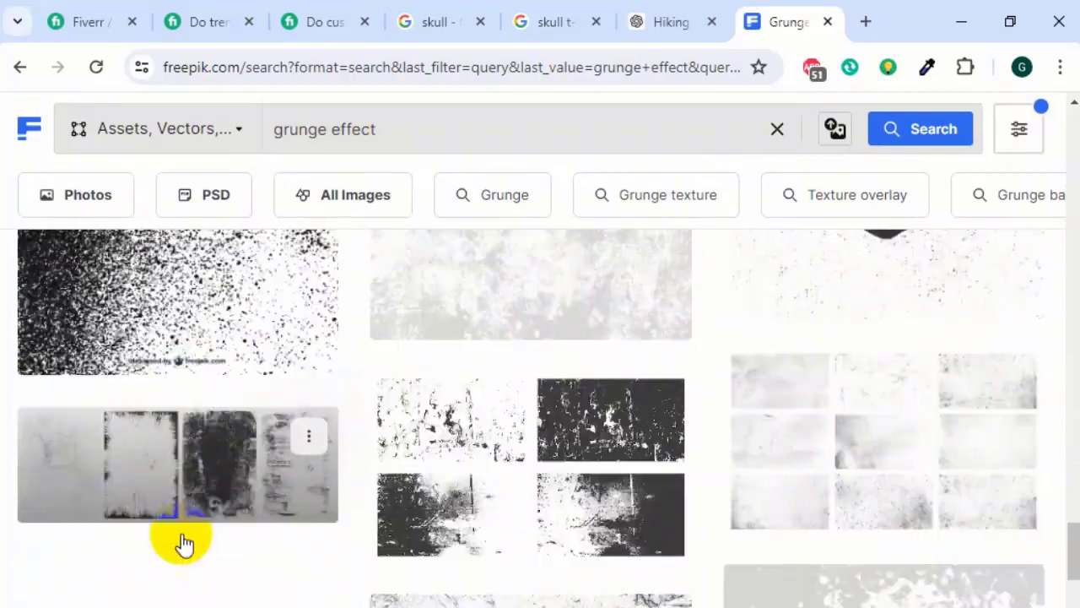
{"action": "scroll", "coordinate": [957, 511], "scroll_direction": "up", "scroll_amount": 1}
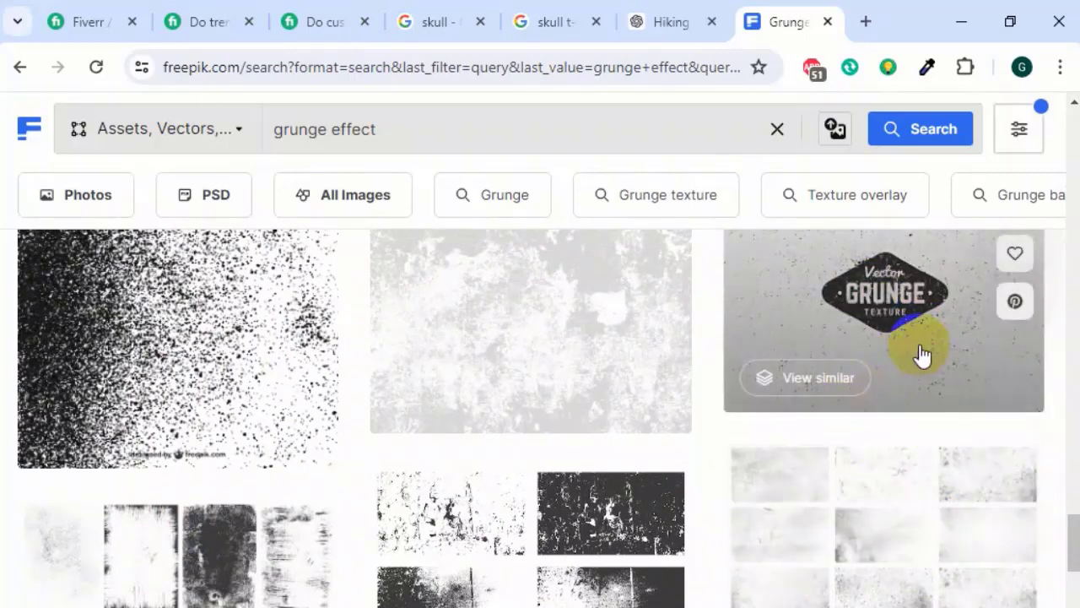
{"action": "left_click", "coordinate": [919, 354]}
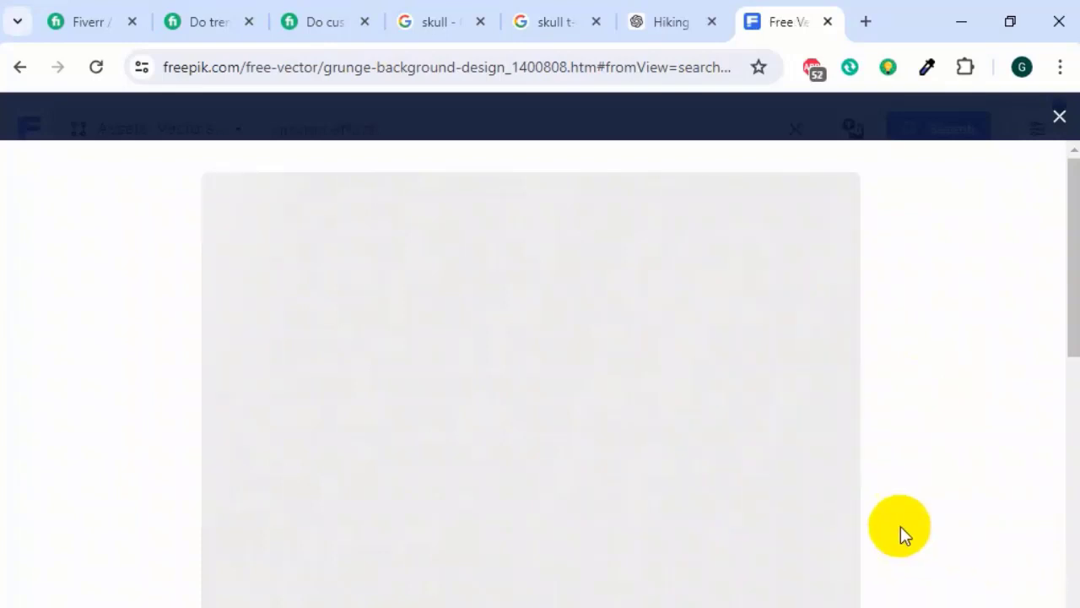
Download the grunge background design for free as an EPS file
{"action": "scroll", "coordinate": [831, 523], "scroll_direction": "down", "scroll_amount": 4}
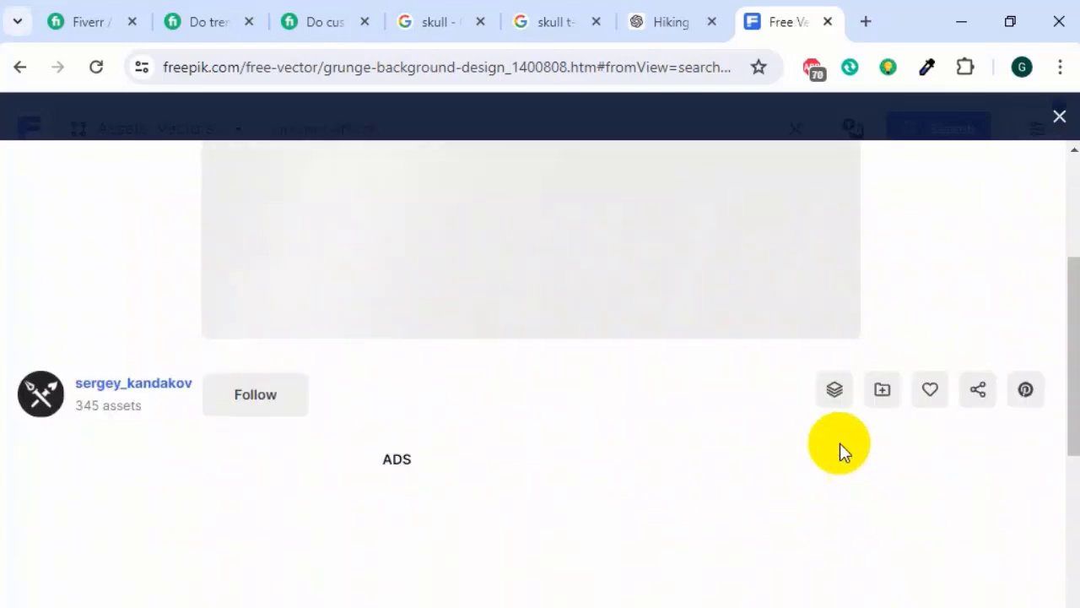
{"action": "scroll", "coordinate": [453, 325], "scroll_direction": "down", "scroll_amount": 4}
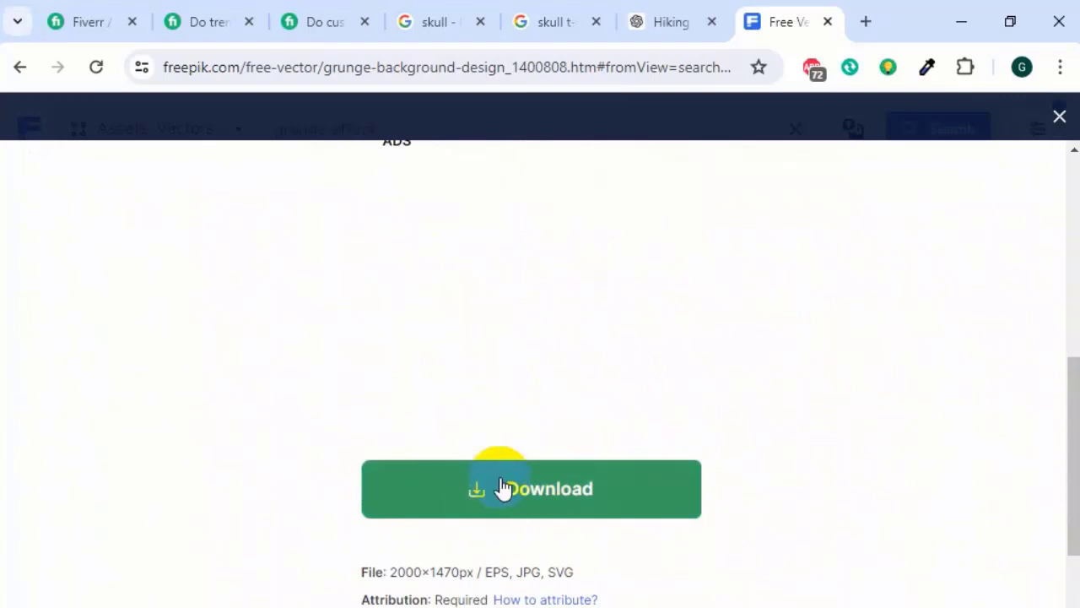
{"action": "left_click", "coordinate": [655, 496]}
{"action": "scroll", "coordinate": [628, 601], "scroll_direction": "down", "scroll_amount": 4}
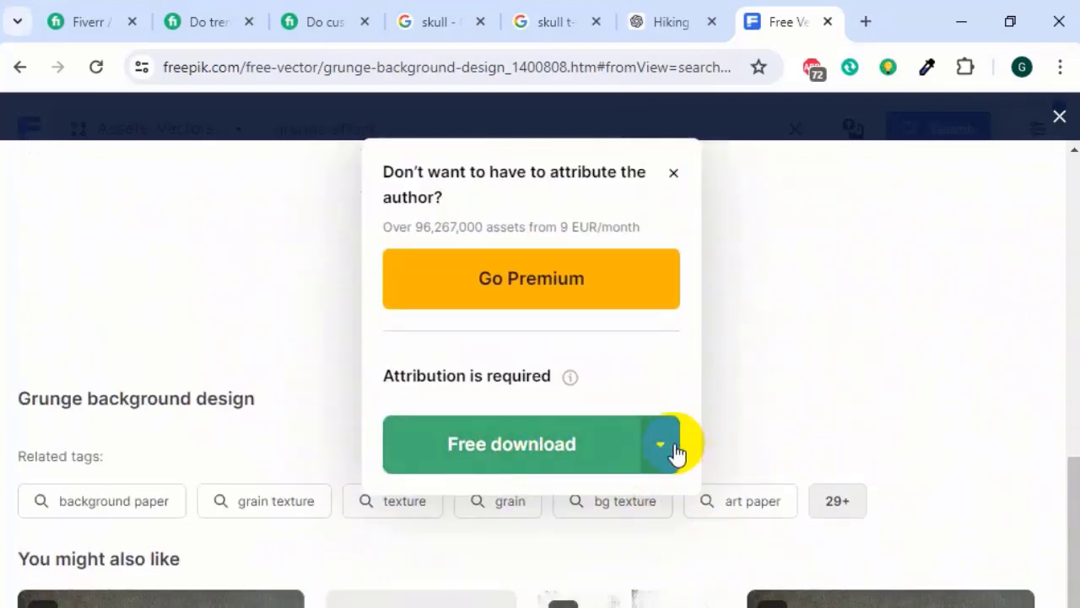
{"action": "left_click", "coordinate": [663, 448]}
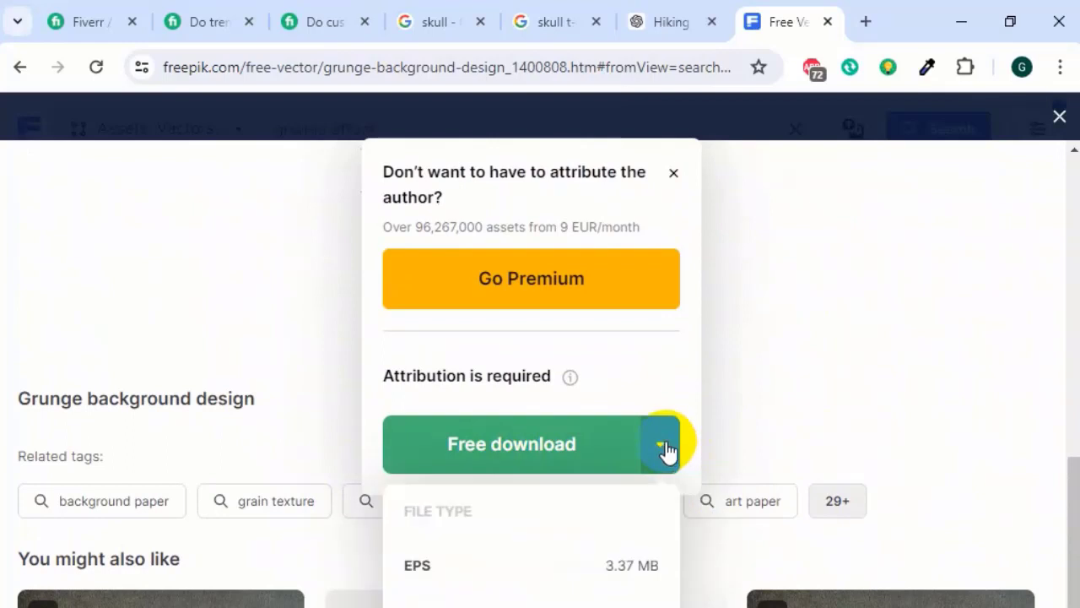
{"action": "left_click", "coordinate": [441, 572]}
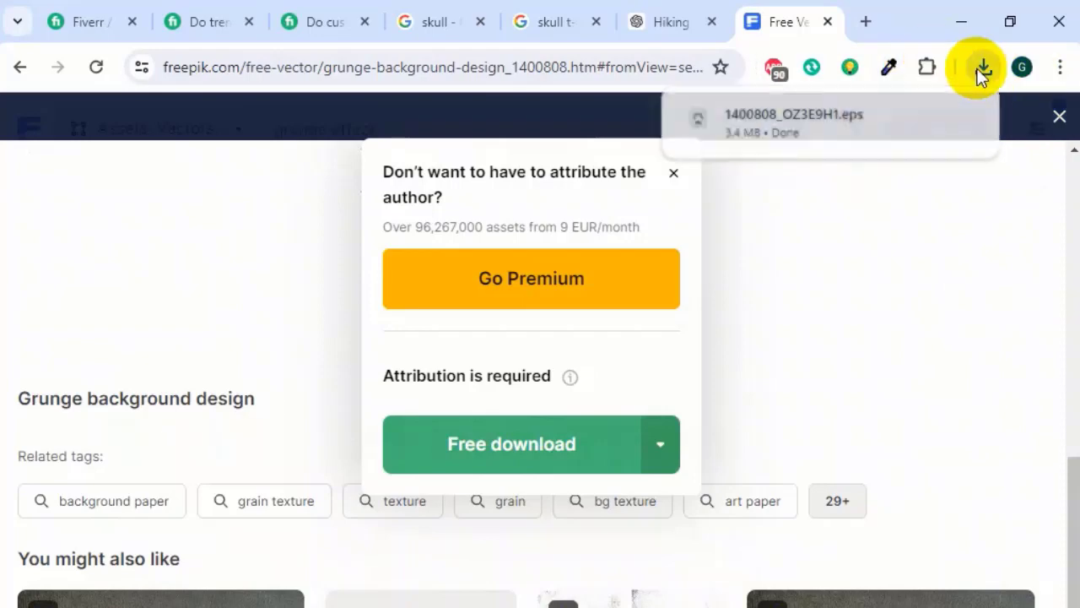
Open the downloaded file 1400808_OZ3E9H1.eps in Illustrator
{"action": "left_click", "coordinate": [979, 68]}
{"action": "left_click", "coordinate": [983, 69]}
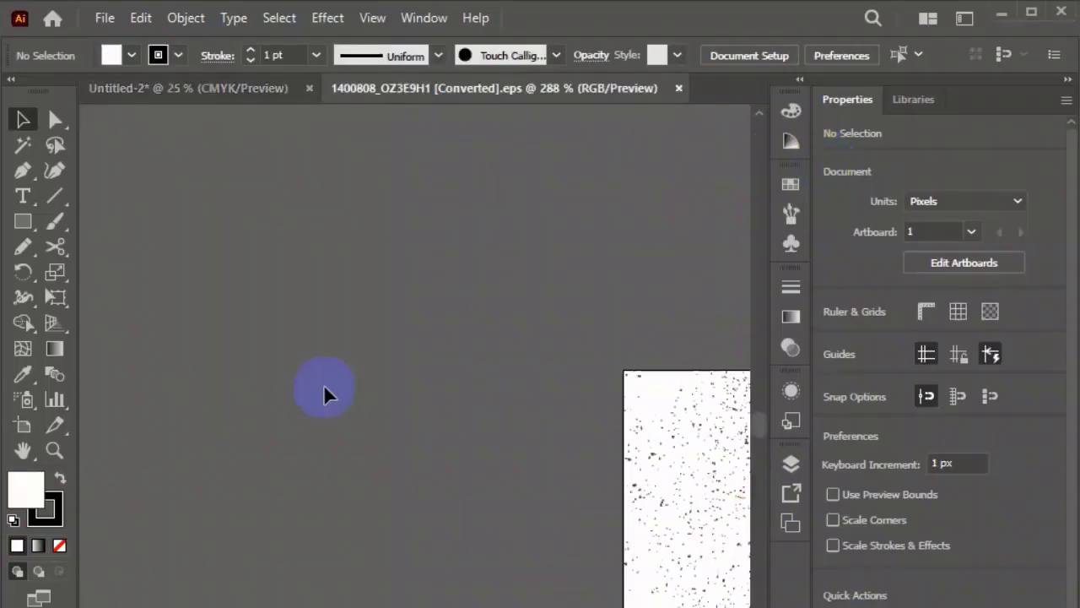
{"action": "key", "text": "ctrl+minus"}
{"action": "key", "text": "ctrl+minus"}
{"action": "key", "text": "ctrl+minus"}
{"action": "key", "text": "ctrl+minus"}
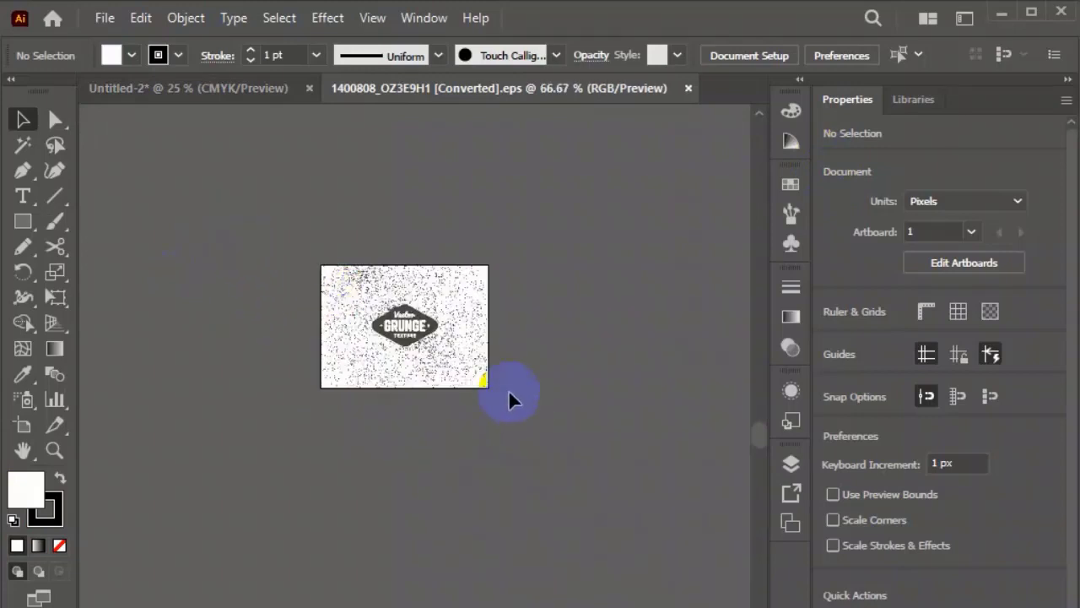
Delete the "Vector Grunge Texture" badge and move the speckled texture off the artboard, beyond its upper-left corner
{"action": "left_click", "coordinate": [403, 340]}
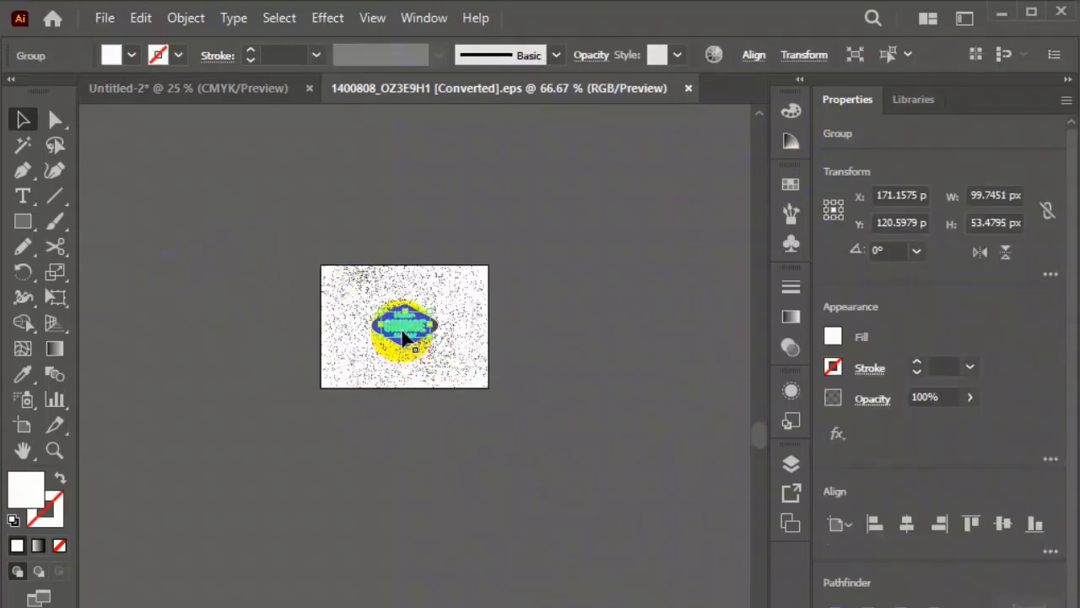
{"action": "key", "text": "Delete"}
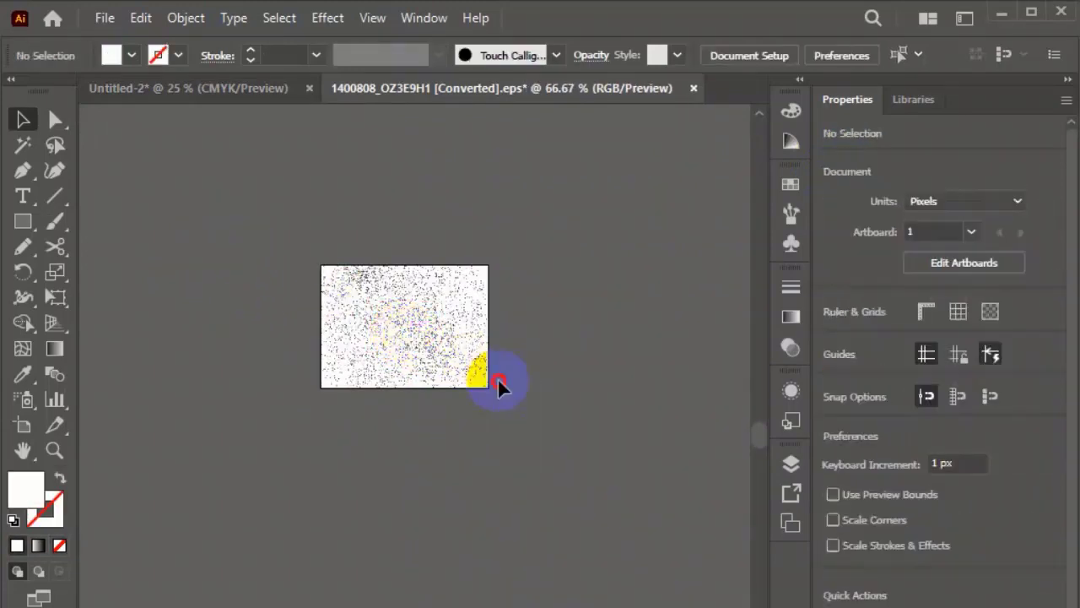
{"action": "left_click_drag", "start_coordinate": [426, 363], "coordinate": [285, 284]}
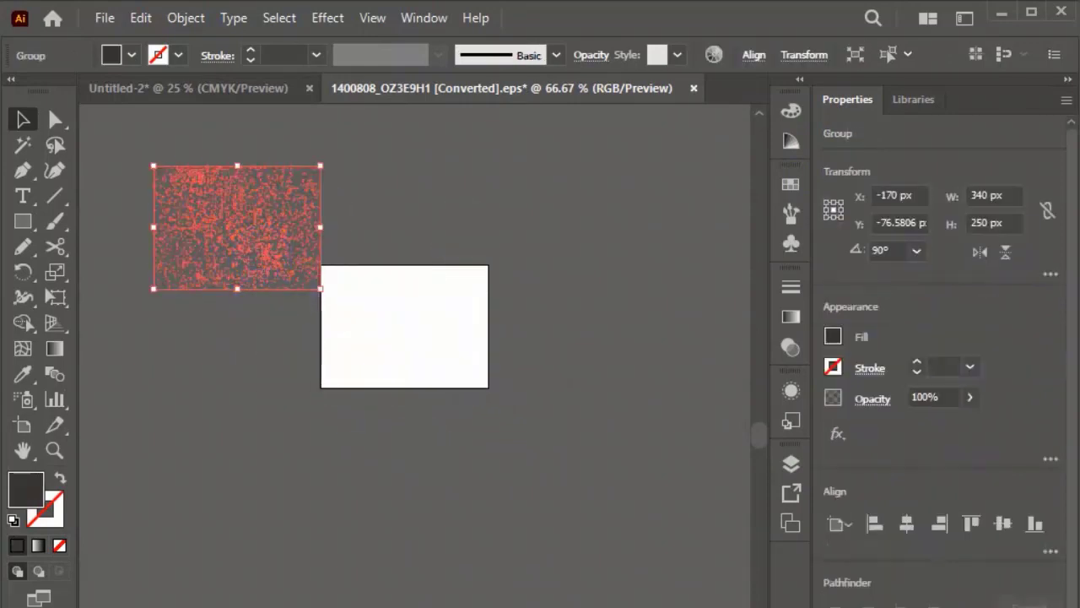
Try to make an opacity mask with Clip turned off on the whole T-shirt design in Untitled-2
{"action": "left_click", "coordinate": [190, 91]}
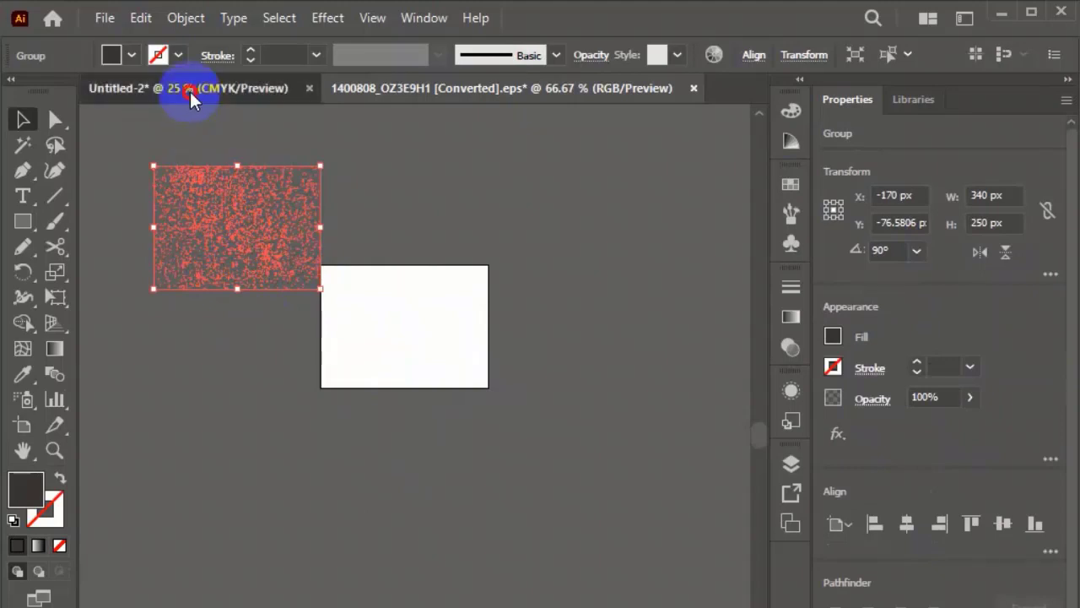
{"action": "left_click_drag", "start_coordinate": [205, 233], "coordinate": [506, 544]}
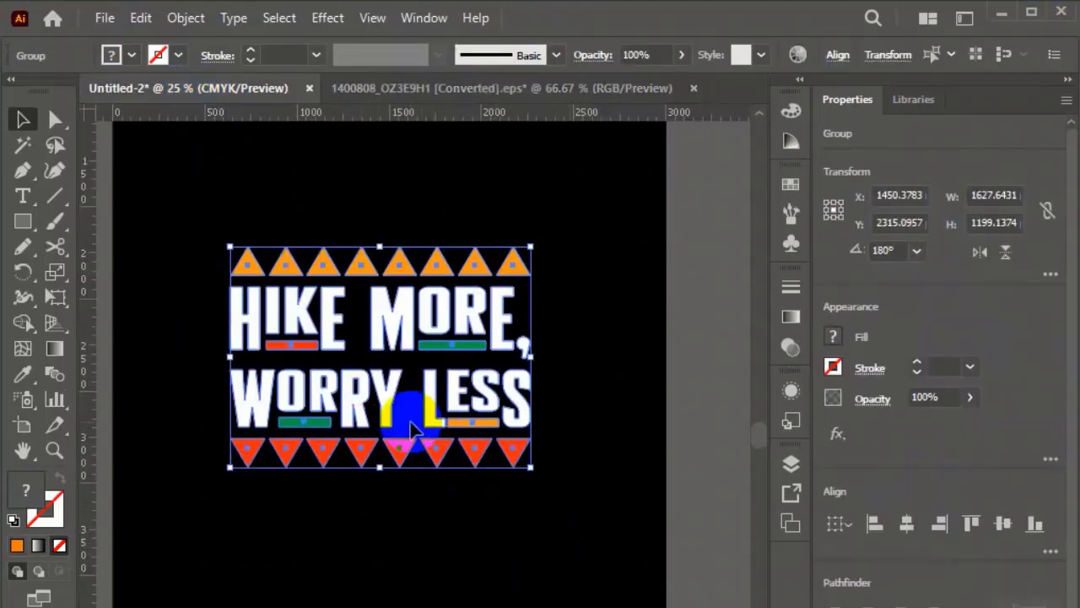
{"action": "left_click", "coordinate": [788, 392]}
{"action": "left_click", "coordinate": [790, 354]}
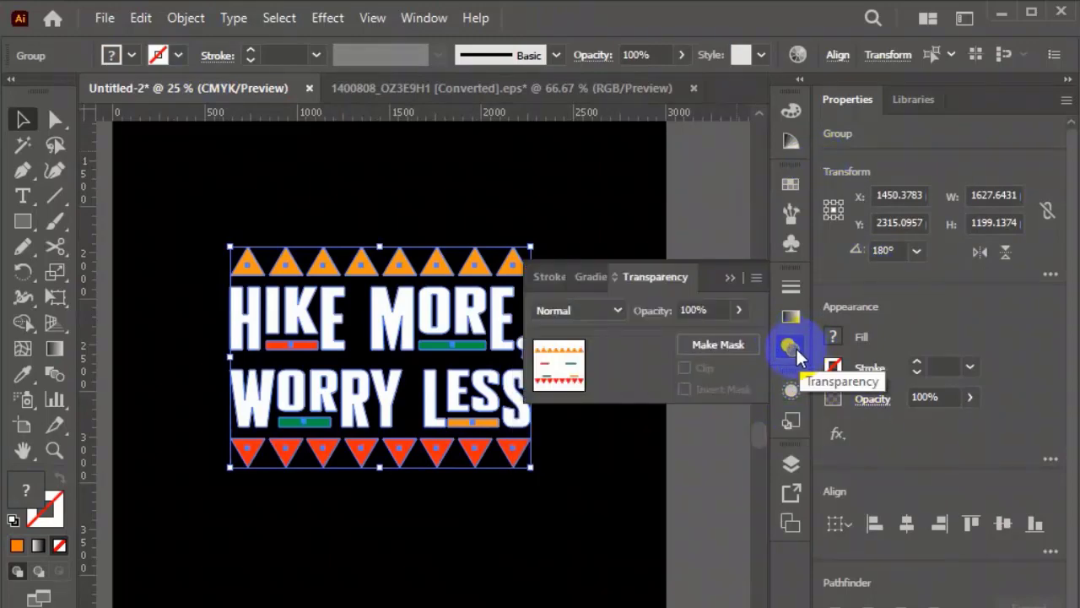
{"action": "left_click", "coordinate": [713, 345]}
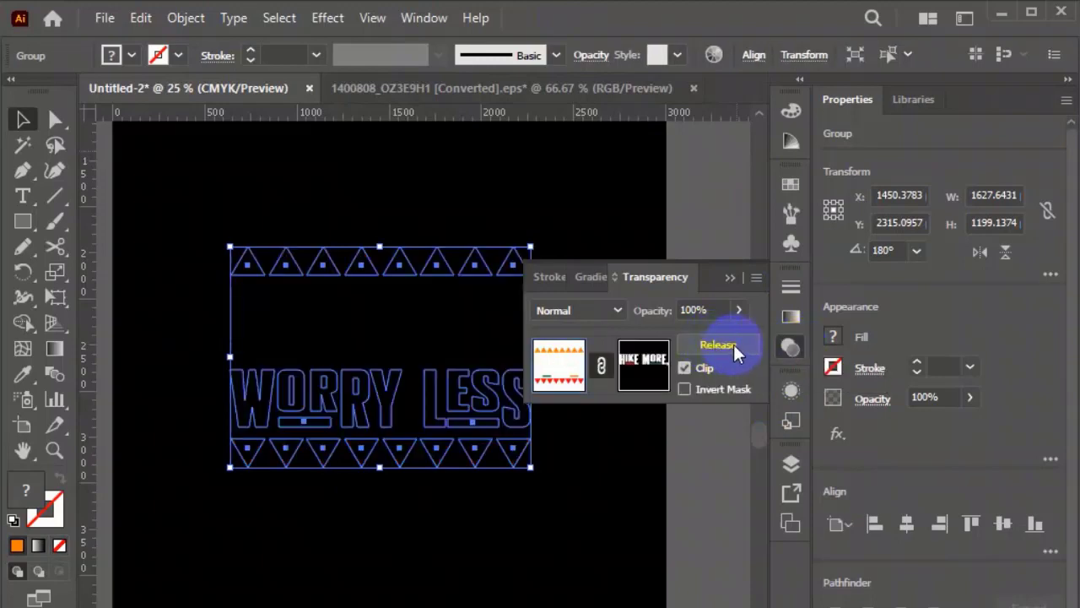
{"action": "left_click", "coordinate": [684, 367]}
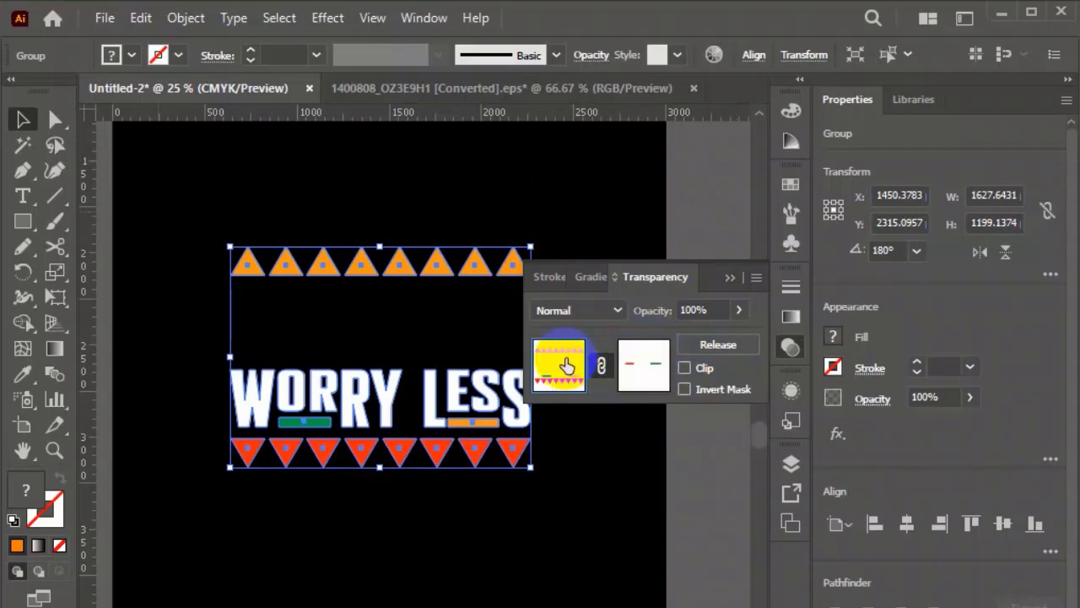
{"action": "left_click", "coordinate": [635, 375]}
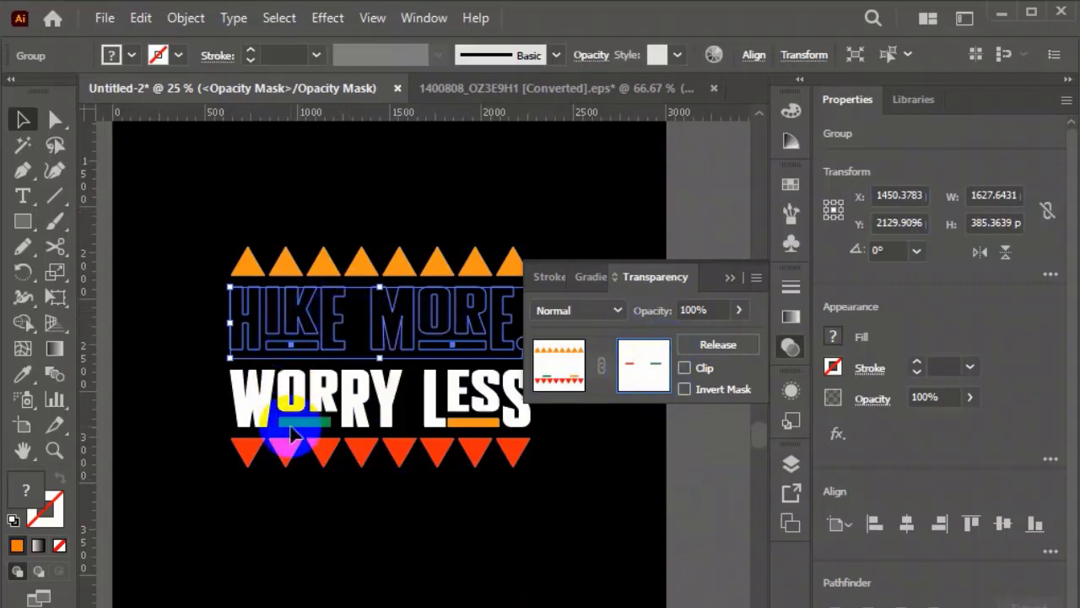
{"action": "left_click", "coordinate": [545, 553]}
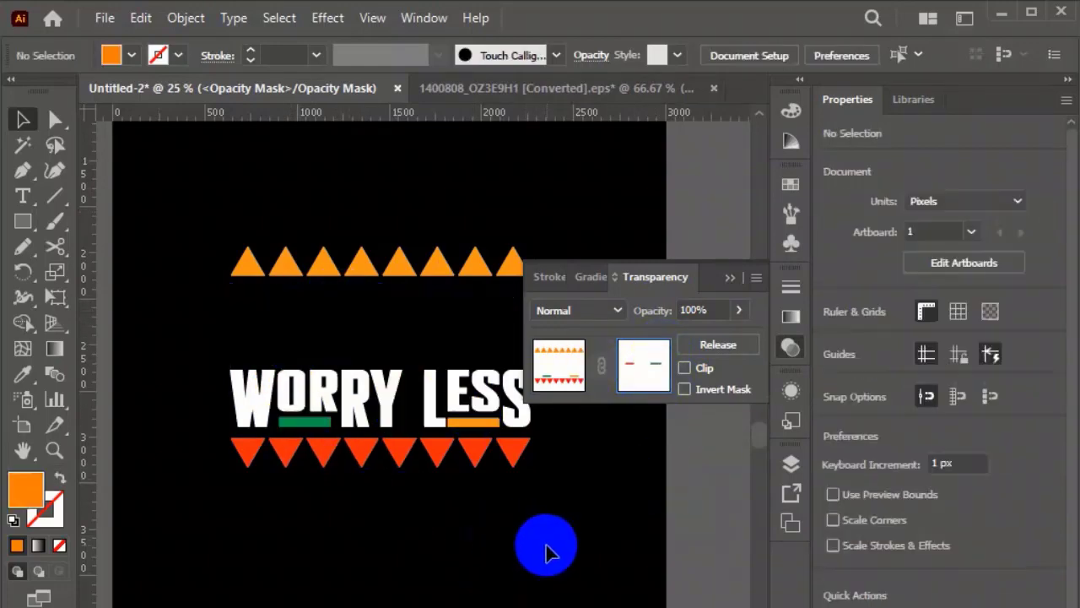
{"action": "key", "text": "ctrl+z"}
{"action": "key", "text": "ctrl+z"}
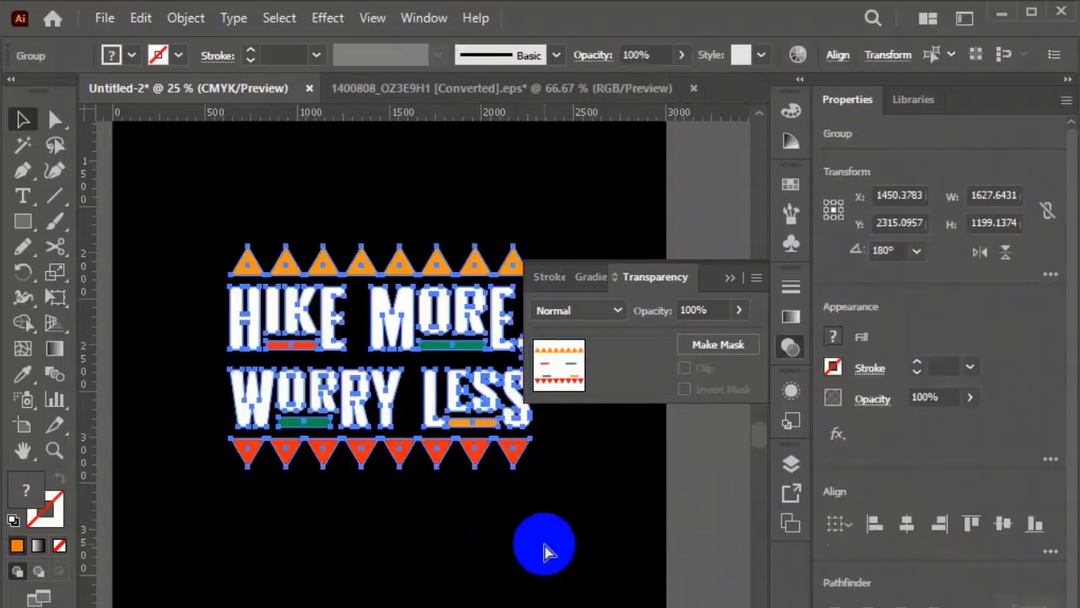
{"action": "left_click", "coordinate": [557, 563]}
{"action": "left_click", "coordinate": [730, 277]}
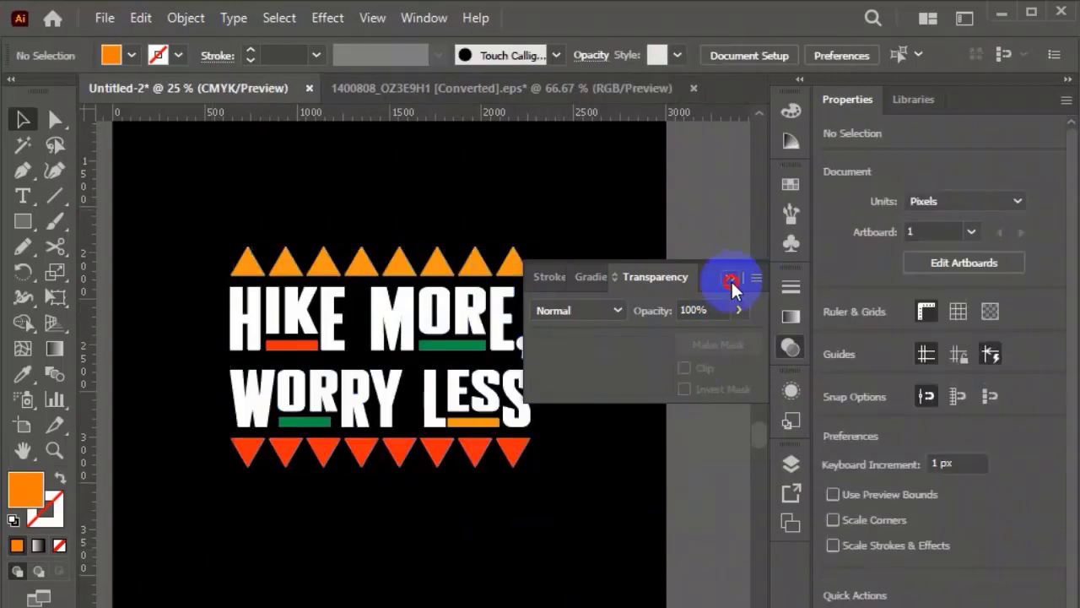
Copy the speckled grunge texture from the 1400808_OZ3E9H1 document and return to Untitled-2
{"action": "left_click", "coordinate": [441, 88]}
{"action": "left_click", "coordinate": [243, 247]}
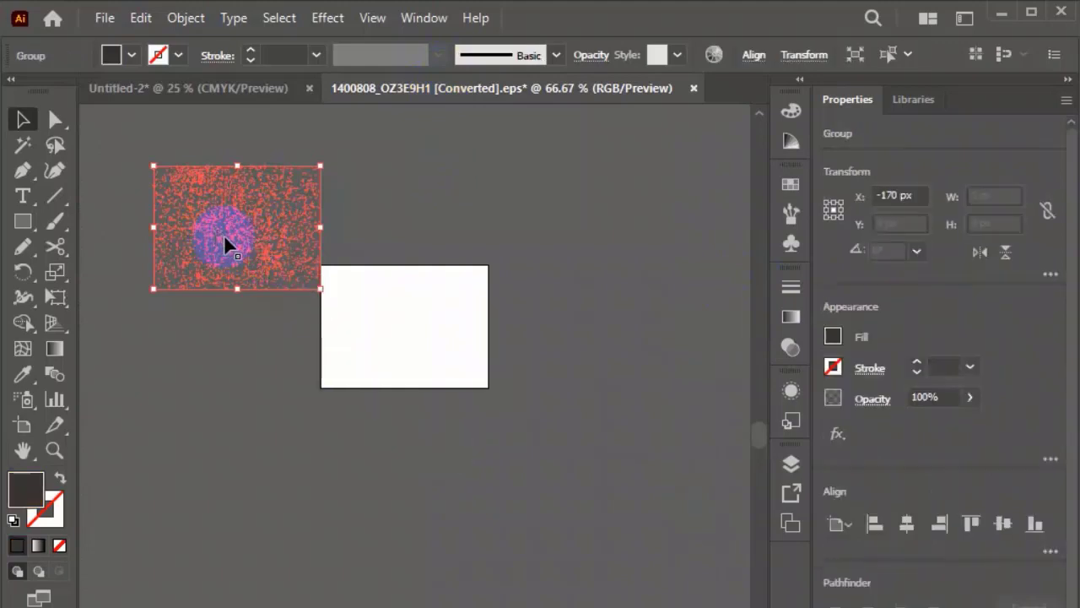
{"action": "left_click", "coordinate": [153, 89]}
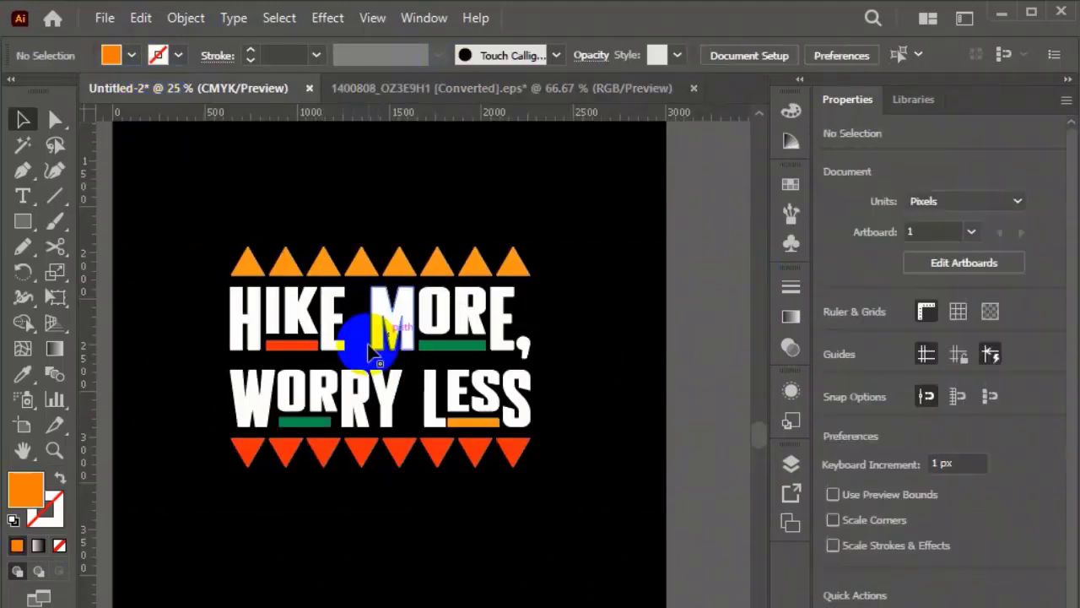
Make an opacity mask on the whole HIKE MORE, WORRY LESS design with Clip turned off
{"action": "left_click_drag", "start_coordinate": [211, 216], "coordinate": [579, 563]}
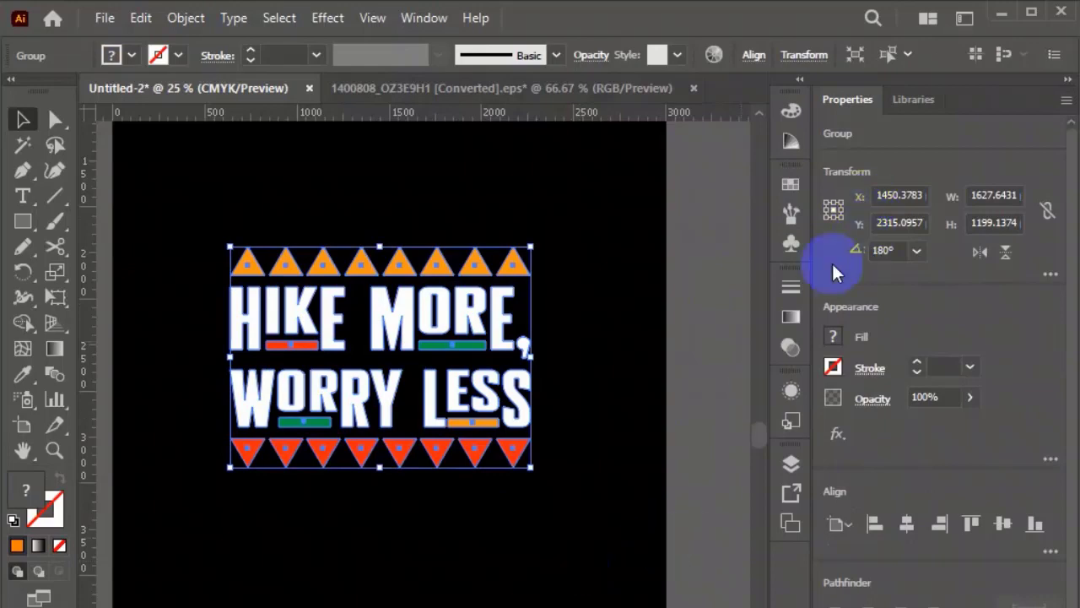
{"action": "left_click", "coordinate": [793, 345]}
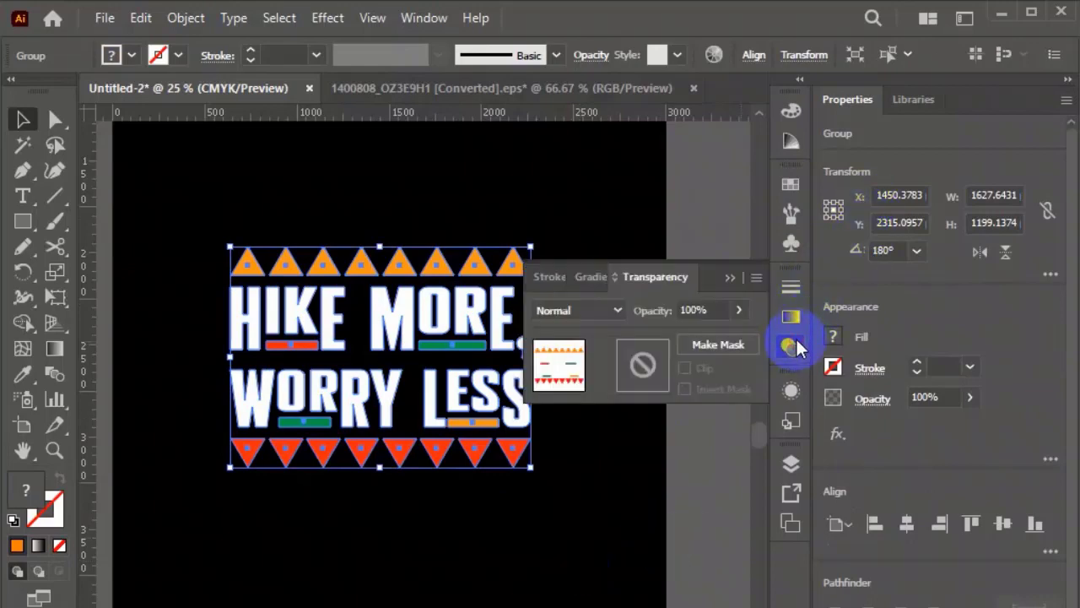
{"action": "left_click", "coordinate": [729, 347]}
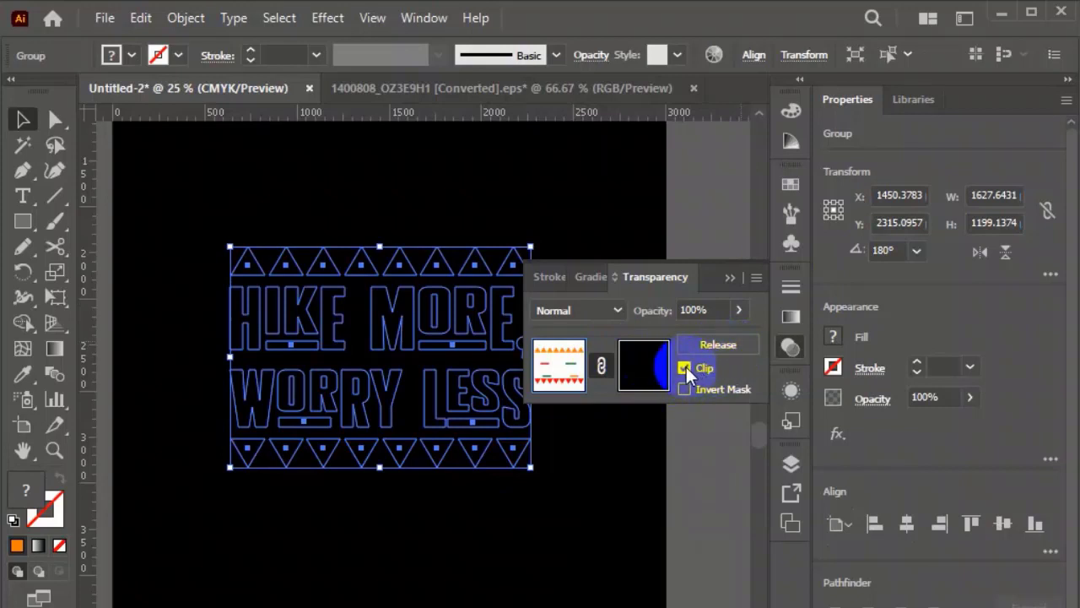
{"action": "left_click", "coordinate": [685, 367]}
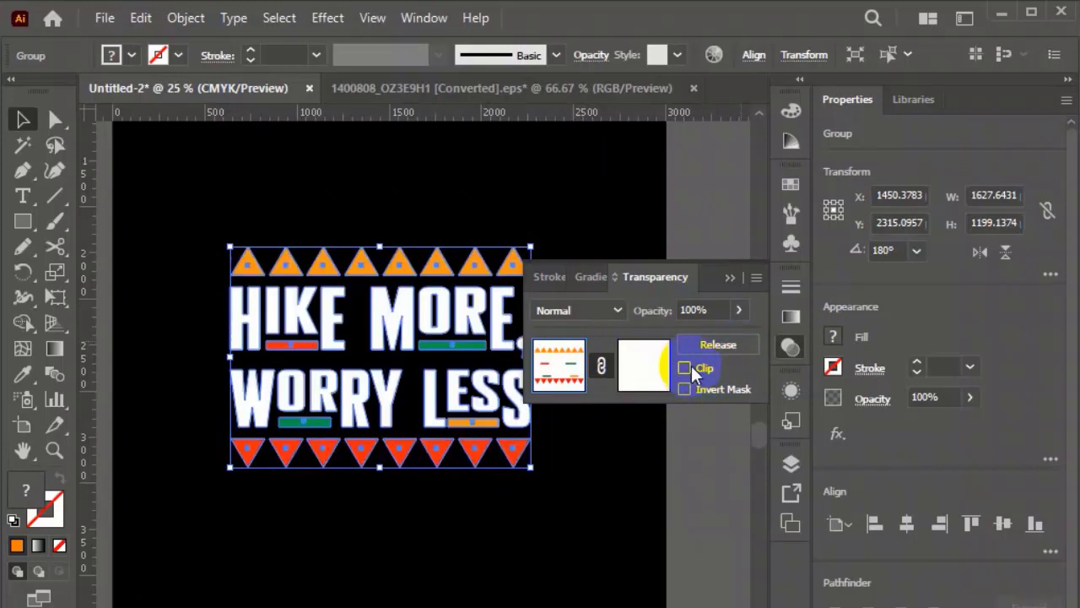
Start editing the design's opacity mask and paste the copied grunge texture into it
{"action": "left_click", "coordinate": [565, 364]}
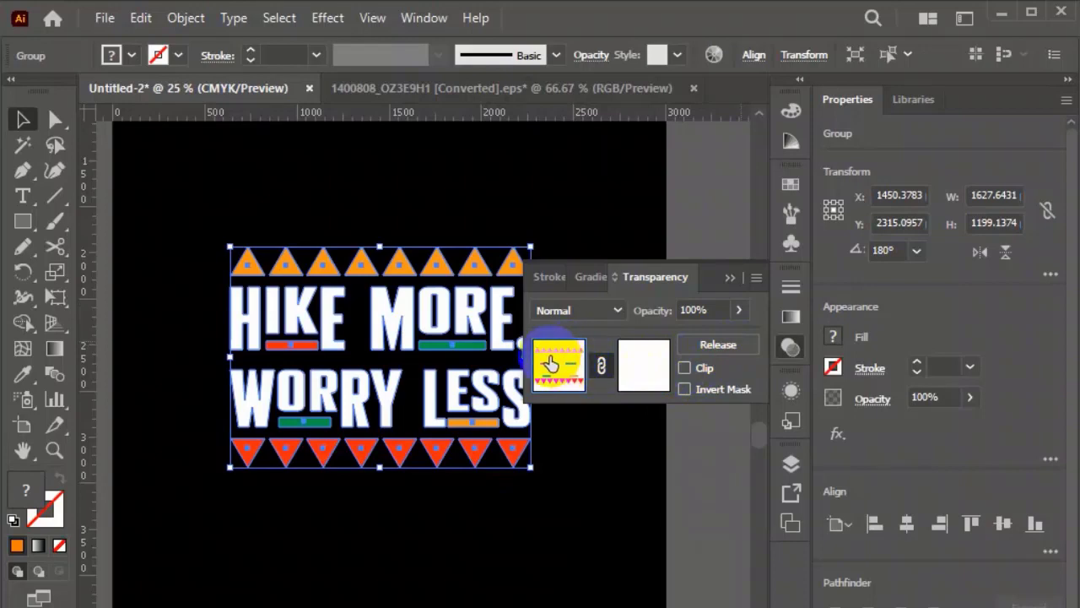
{"action": "left_click", "coordinate": [637, 364]}
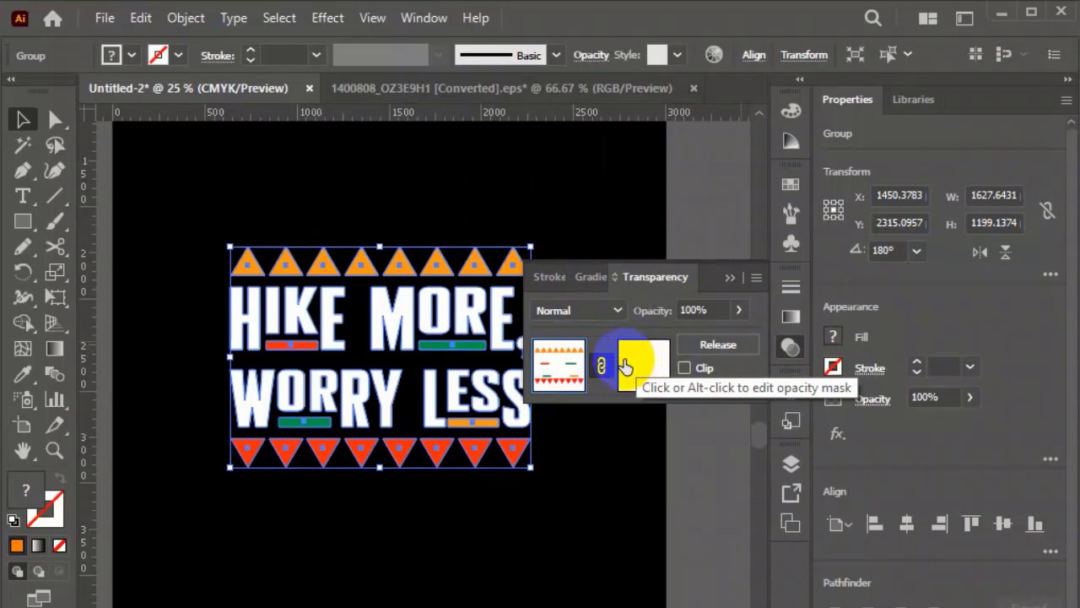
{"action": "left_click", "coordinate": [624, 365]}
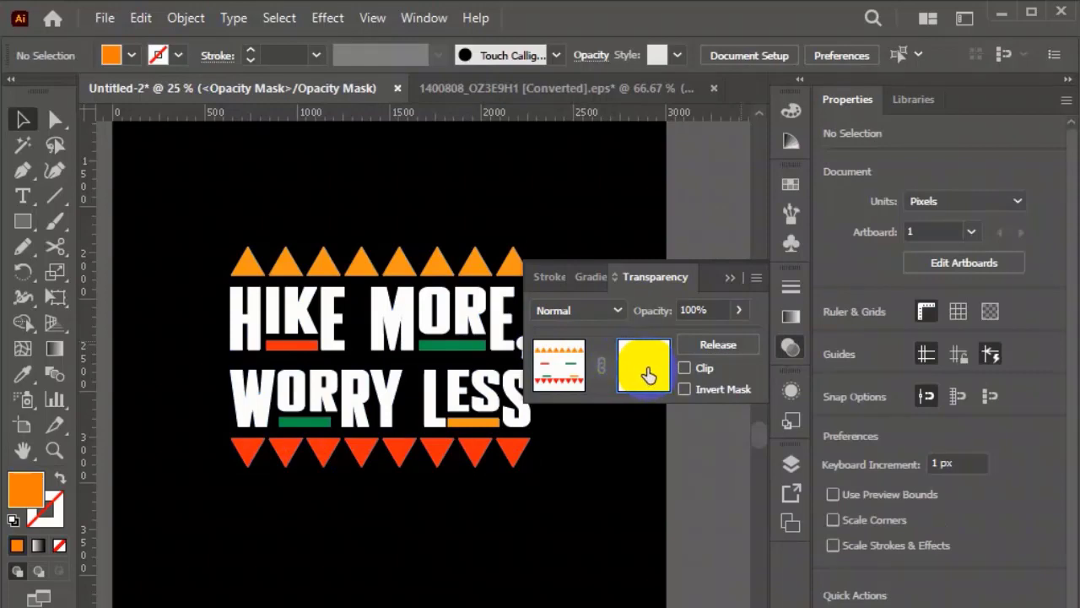
{"action": "key", "text": "ctrl+a"}
{"action": "key", "text": "ctrl+minus"}
{"action": "key", "text": "ctrl+minus"}
{"action": "key", "text": "ctrl+minus"}
{"action": "key", "text": "ctrl+minus"}
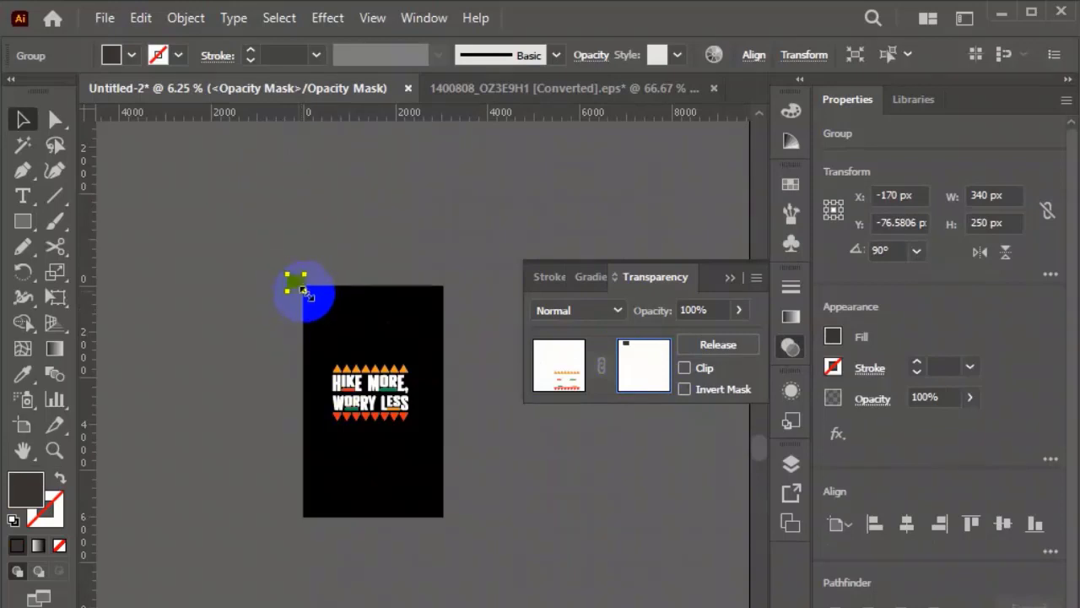
Scale the texture to about 2762 × 1896 px over the whole lettering and stop editing the opacity mask
{"action": "left_click_drag", "start_coordinate": [305, 292], "coordinate": [492, 435]}
{"action": "left_click_drag", "start_coordinate": [486, 436], "coordinate": [478, 433]}
{"action": "left_click_drag", "start_coordinate": [388, 384], "coordinate": [414, 470]}
{"action": "scroll", "coordinate": [414, 470], "scroll_direction": "up", "scroll_amount": 5}
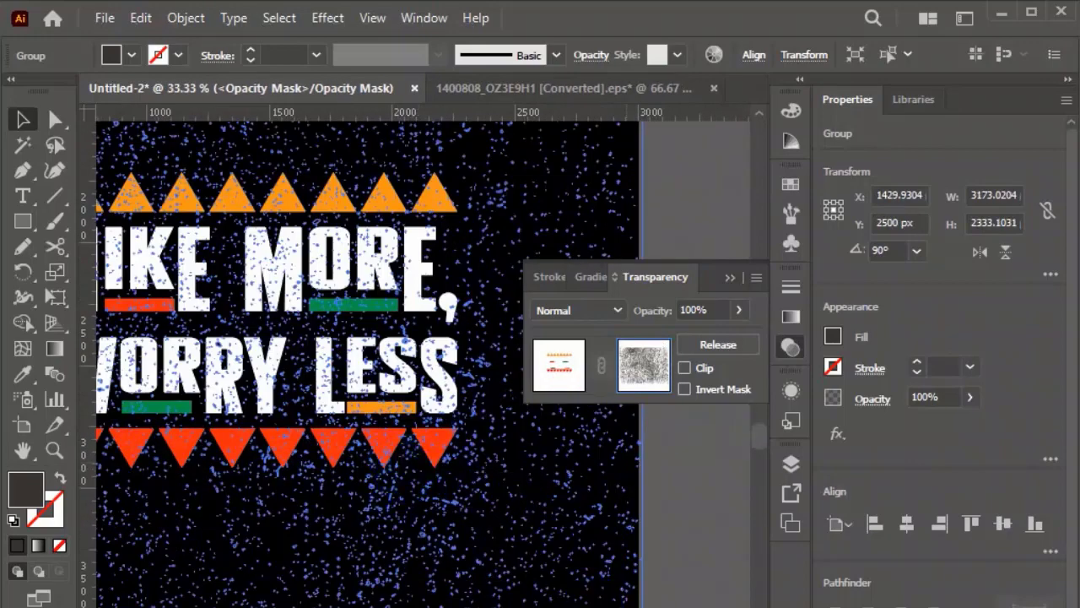
{"action": "mouse_move", "coordinate": [591, 595]}
{"action": "left_mouse_down"}
{"action": "mouse_move", "coordinate": [545, 520]}
{"action": "mouse_move", "coordinate": [616, 597]}
{"action": "mouse_move", "coordinate": [549, 555]}
{"action": "mouse_move", "coordinate": [559, 601]}
{"action": "mouse_move", "coordinate": [529, 599]}
{"action": "mouse_move", "coordinate": [544, 576]}
{"action": "mouse_move", "coordinate": [540, 549]}
{"action": "mouse_move", "coordinate": [597, 599]}
{"action": "mouse_move", "coordinate": [534, 579]}
{"action": "left_mouse_up"}
{"action": "left_click", "coordinate": [559, 365]}
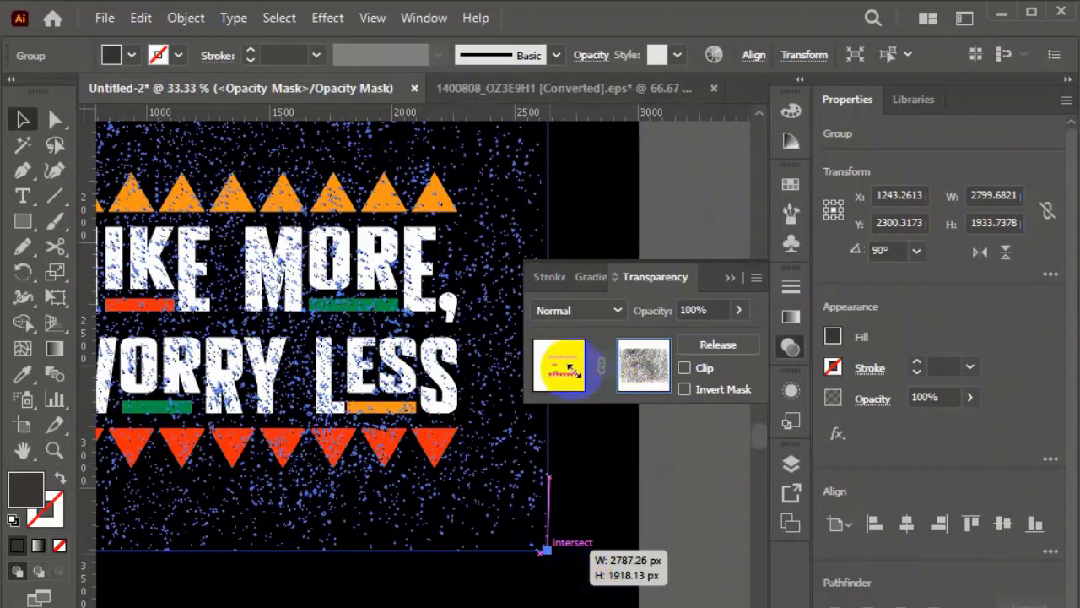
{"action": "left_click", "coordinate": [560, 371]}
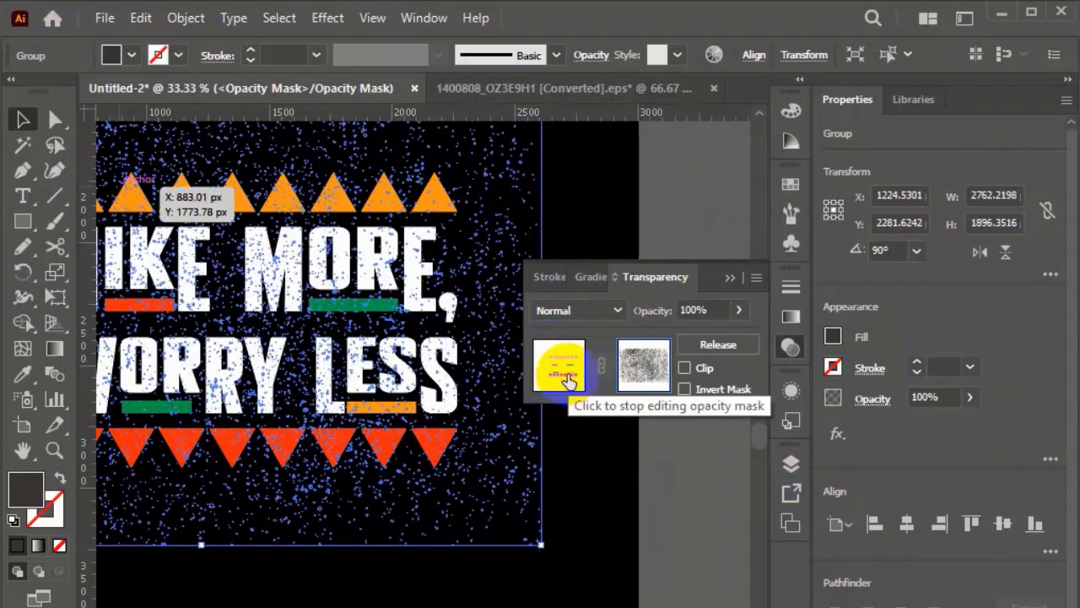
{"action": "left_click", "coordinate": [562, 378]}
{"action": "left_click", "coordinate": [499, 550]}
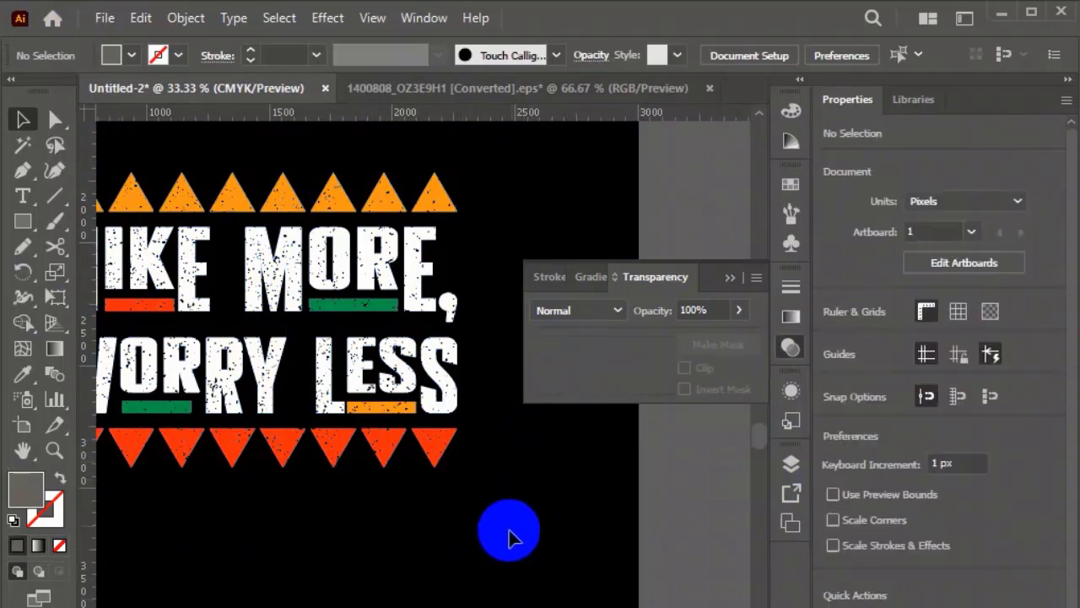
Enlarge the grunge texture inside the opacity mask to about 6737 × 3846 px for coarser speckles, and exit mask editing
{"action": "scroll", "coordinate": [491, 531], "scroll_direction": "down", "scroll_amount": 1}
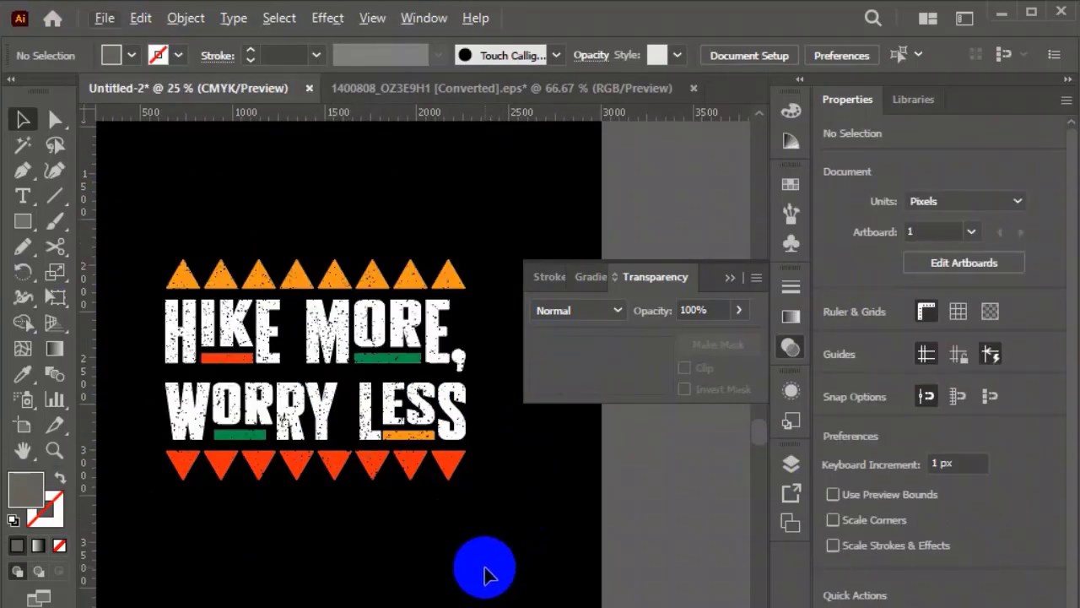
{"action": "scroll", "coordinate": [518, 579], "scroll_direction": "up", "scroll_amount": 1}
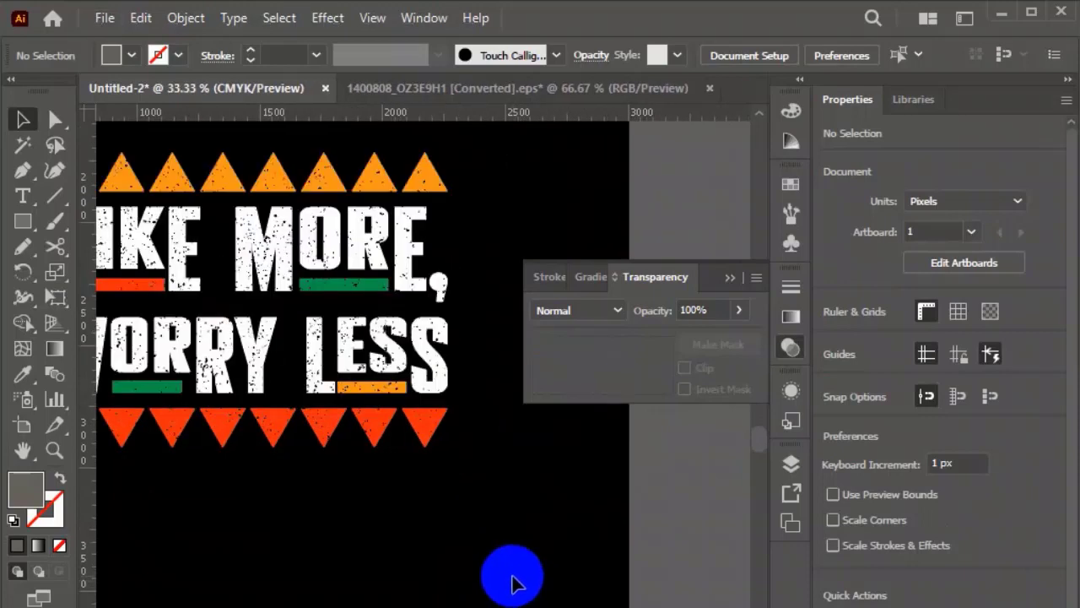
{"action": "scroll", "coordinate": [506, 574], "scroll_direction": "down", "scroll_amount": 1}
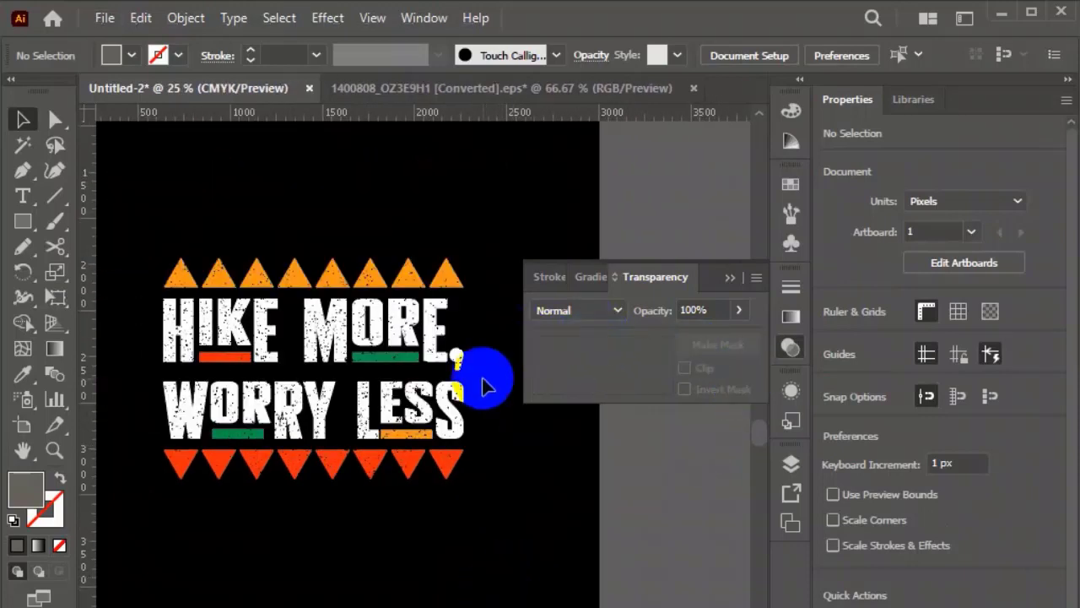
{"action": "left_click", "coordinate": [327, 326]}
{"action": "left_click", "coordinate": [644, 364]}
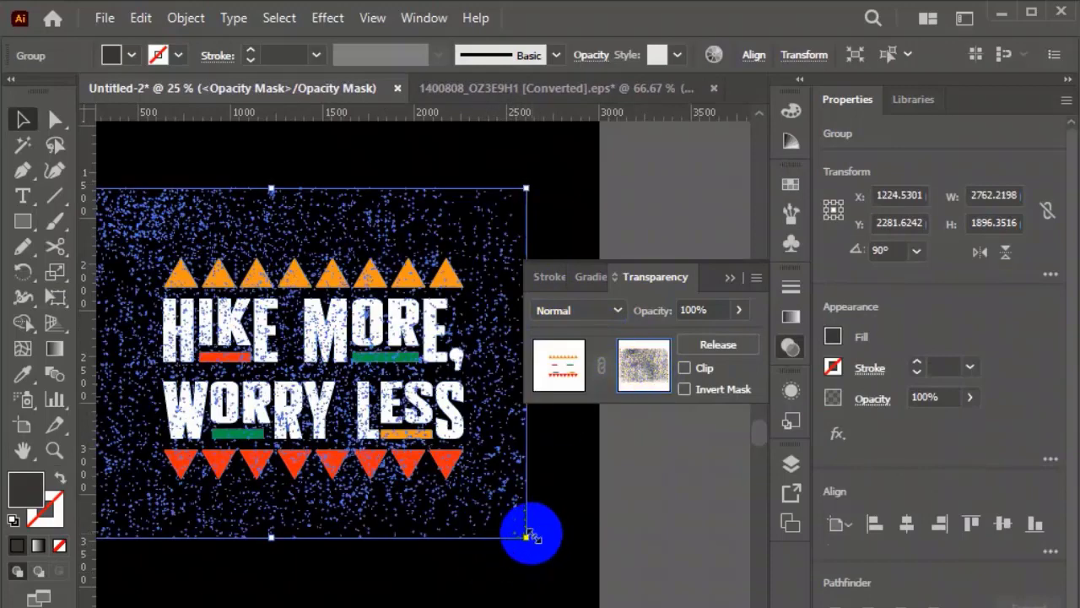
{"action": "left_click_drag", "start_coordinate": [527, 536], "coordinate": [523, 533]}
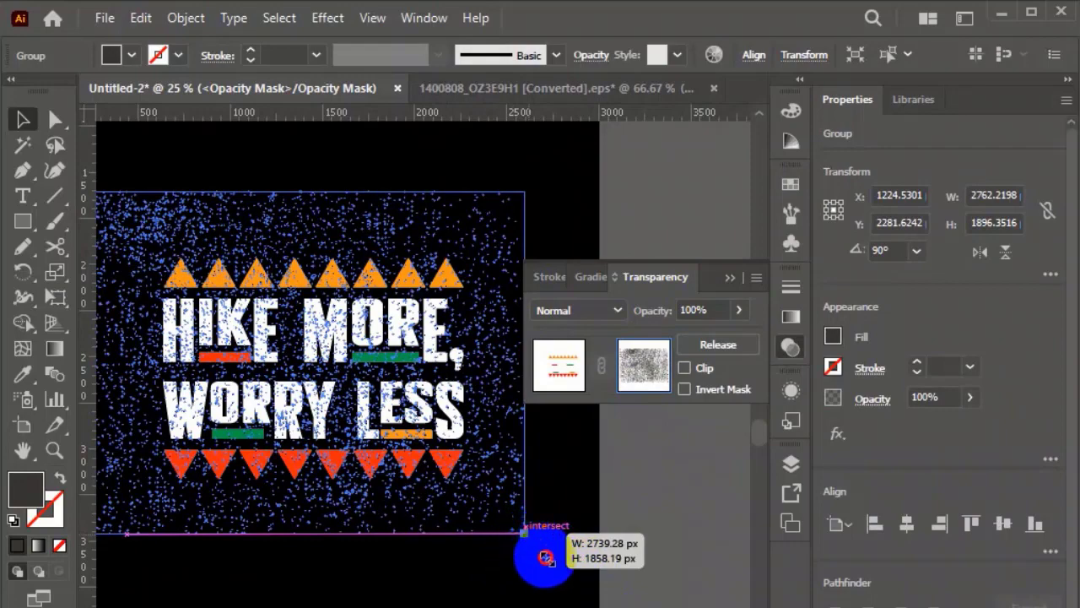
{"action": "left_click_drag", "start_coordinate": [513, 205], "coordinate": [481, 607]}
{"action": "left_click", "coordinate": [306, 352]}
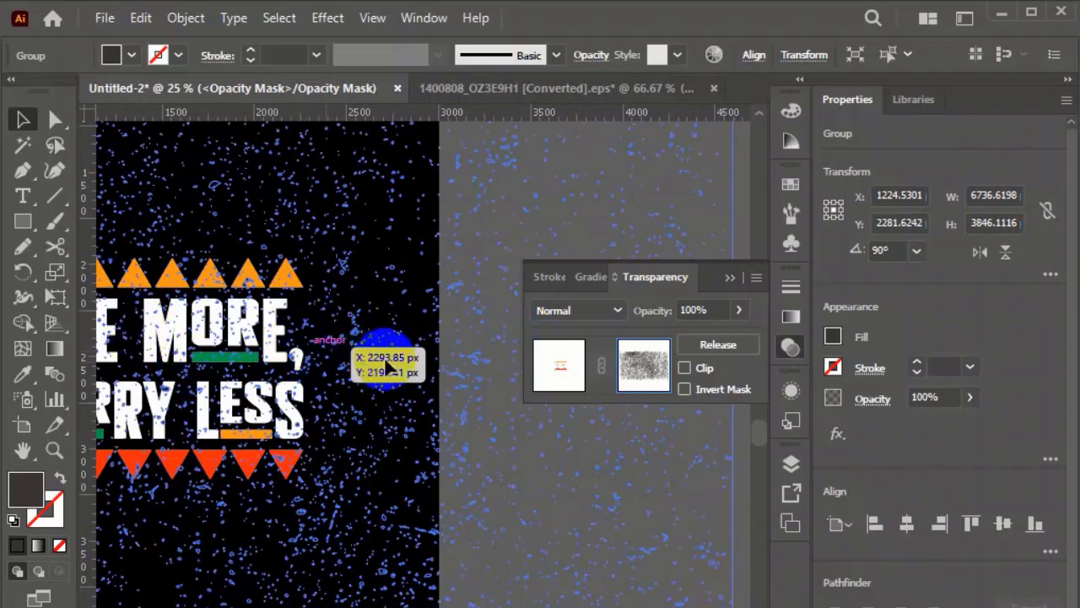
{"action": "left_click", "coordinate": [575, 364]}
{"action": "left_click", "coordinate": [494, 552]}
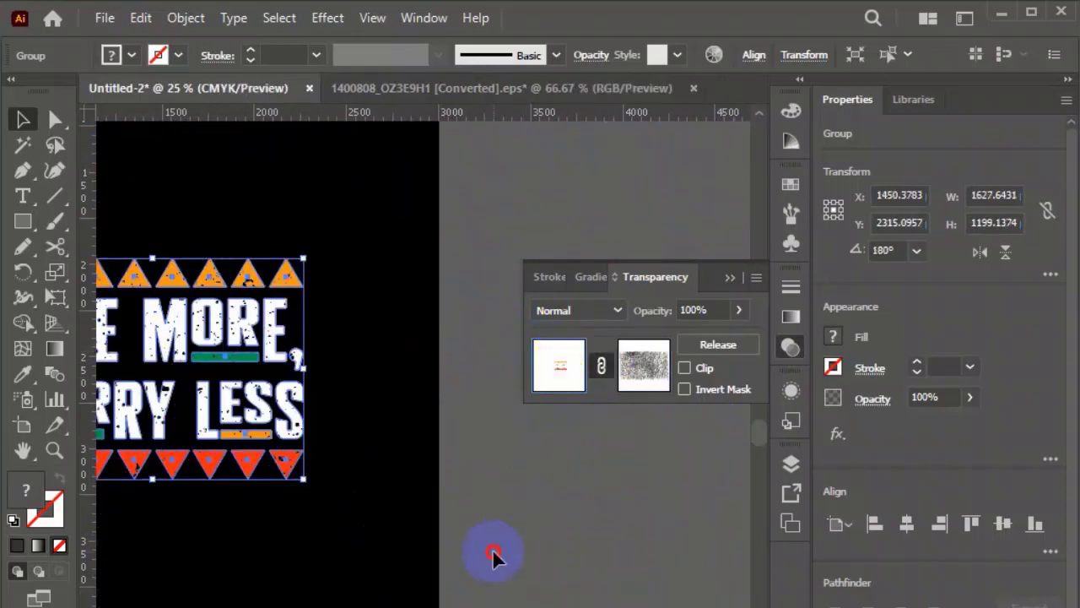
Scale the textured design up to about 2501 × 1842 px so it nearly fills the artboard's width
{"action": "scroll", "coordinate": [407, 433], "scroll_direction": "down", "scroll_amount": 2}
{"action": "scroll", "coordinate": [241, 422], "scroll_direction": "up", "scroll_amount": 2}
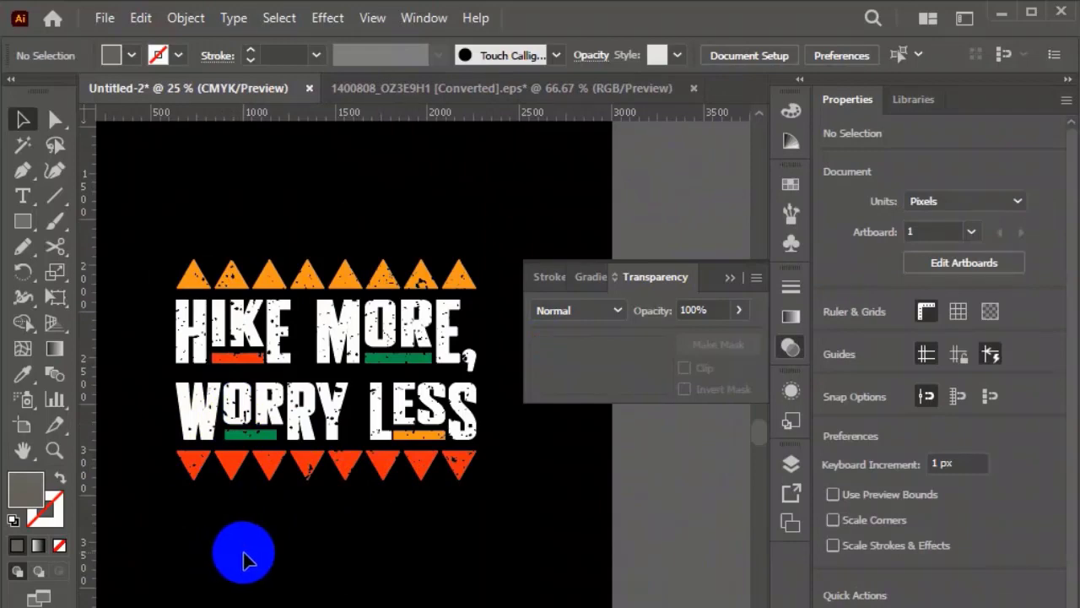
{"action": "scroll", "coordinate": [179, 270], "scroll_direction": "down", "scroll_amount": 3}
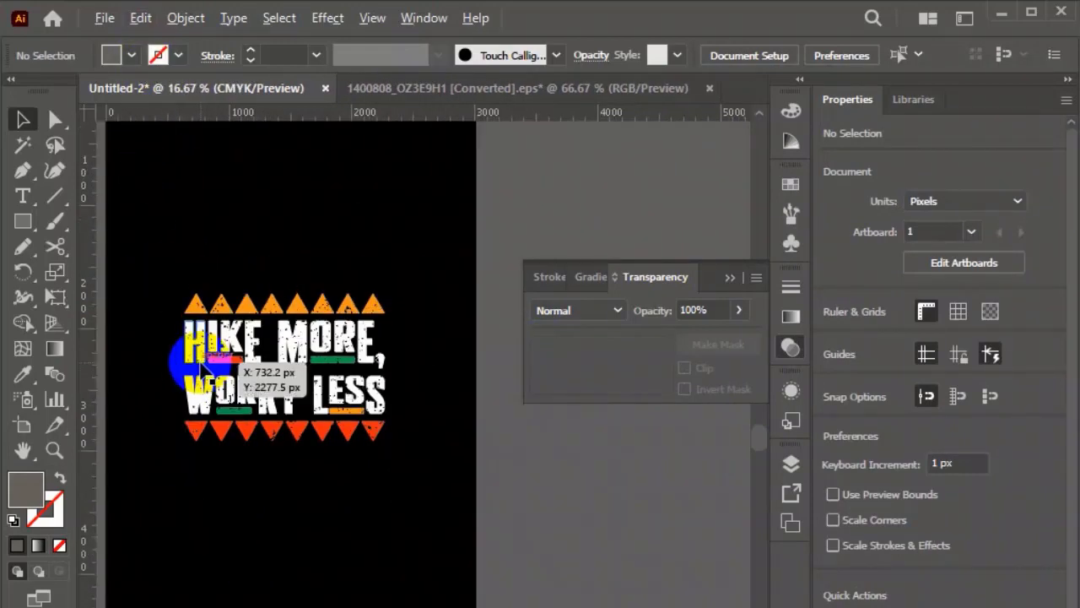
{"action": "scroll", "coordinate": [260, 427], "scroll_direction": "up", "scroll_amount": 2}
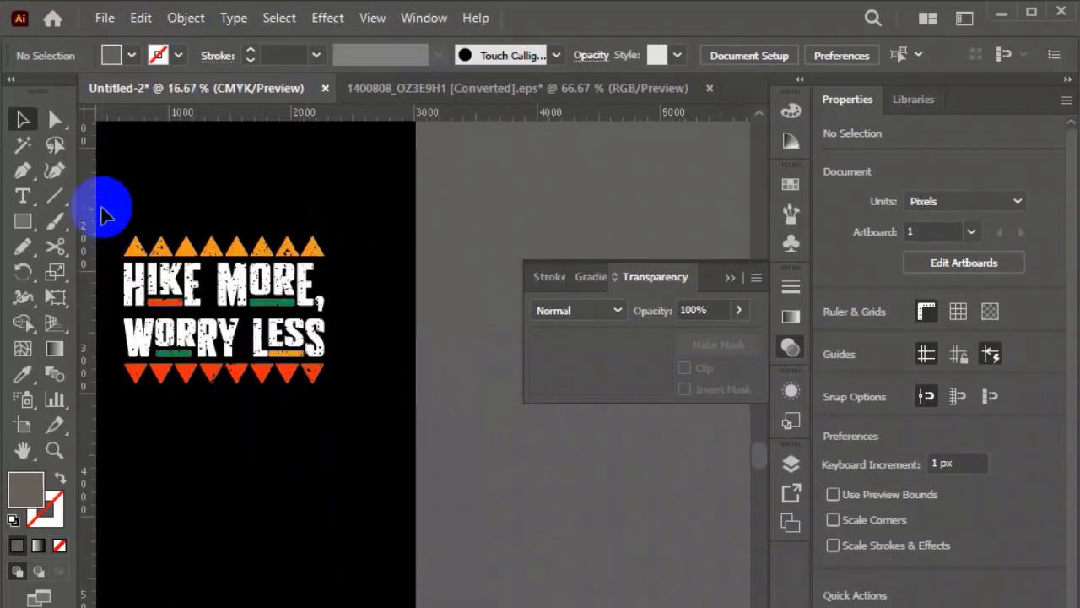
{"action": "left_click", "coordinate": [396, 474]}
{"action": "left_click_drag", "start_coordinate": [321, 387], "coordinate": [375, 474]}
{"action": "left_click", "coordinate": [327, 517]}
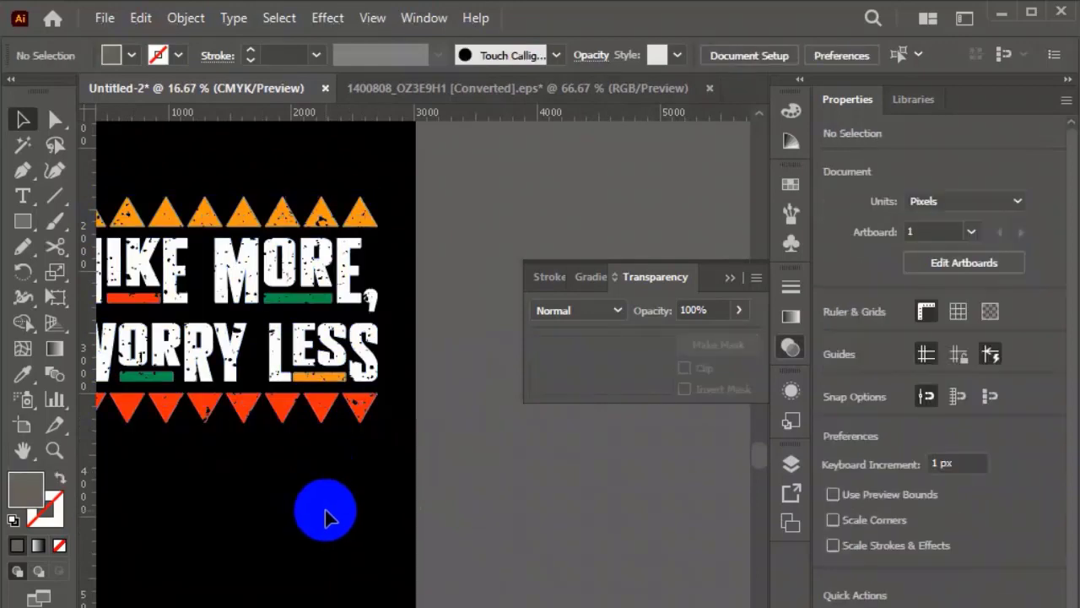
{"action": "scroll", "coordinate": [329, 506], "scroll_direction": "down", "scroll_amount": 1}
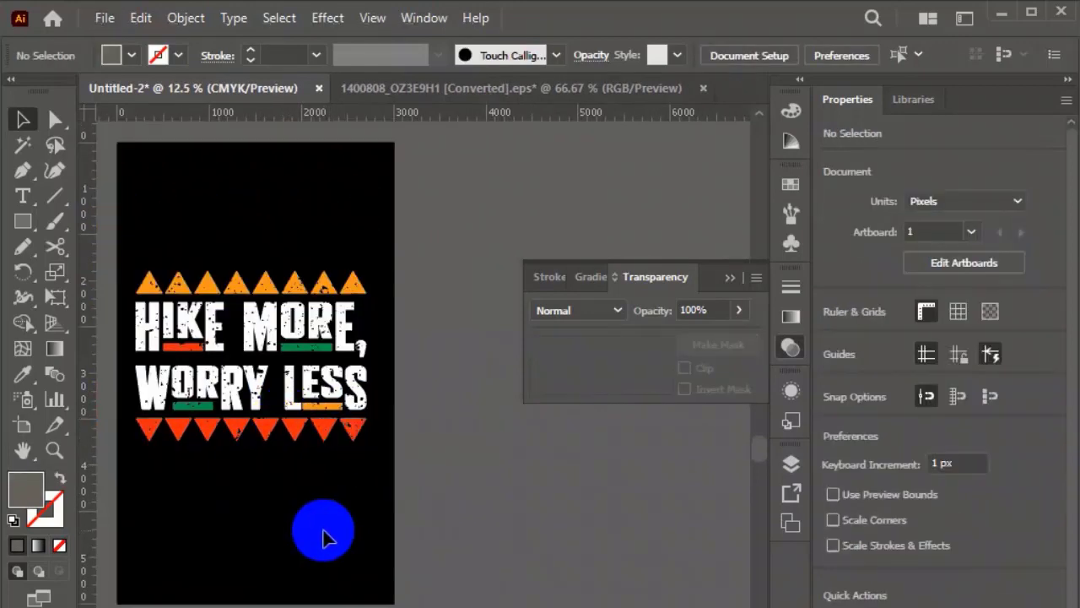
{"action": "left_click", "coordinate": [731, 276]}
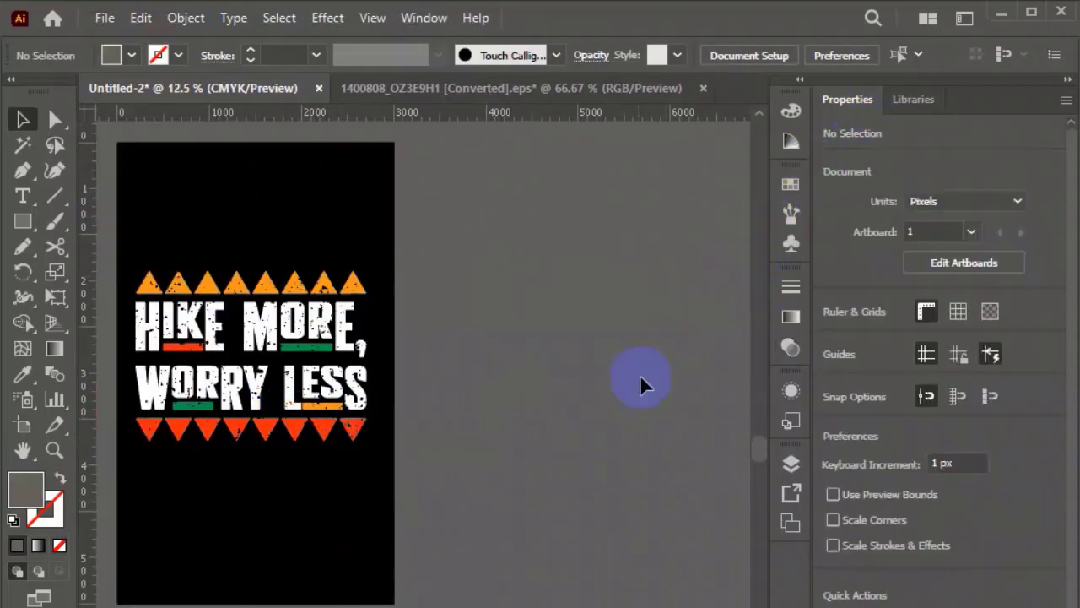
Center the textured design vertically and horizontally on the artboard
{"action": "left_click", "coordinate": [206, 312]}
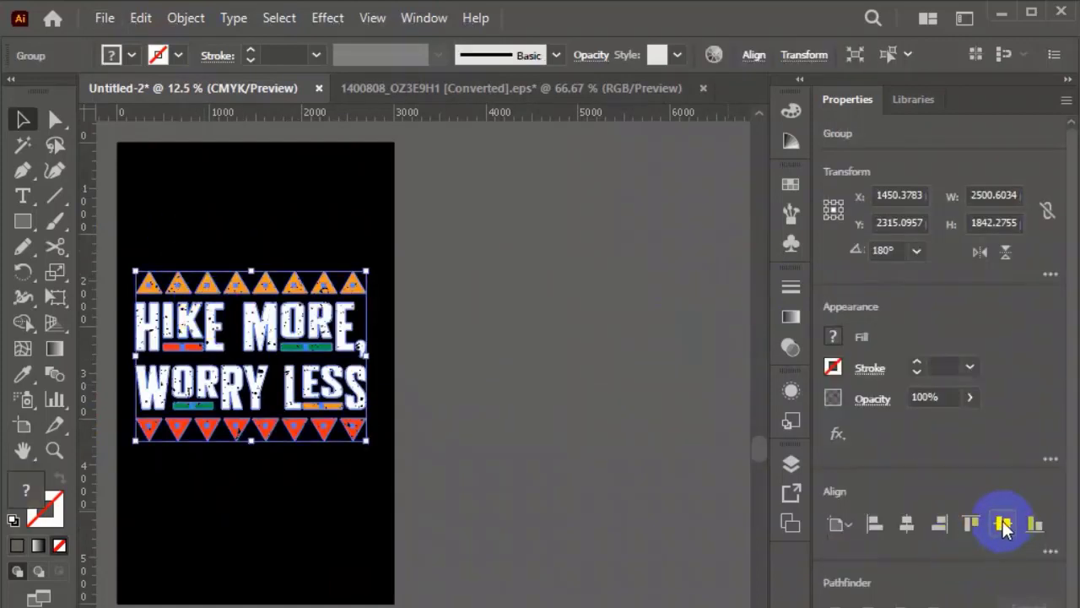
{"action": "left_click", "coordinate": [1003, 523]}
{"action": "left_click", "coordinate": [906, 523]}
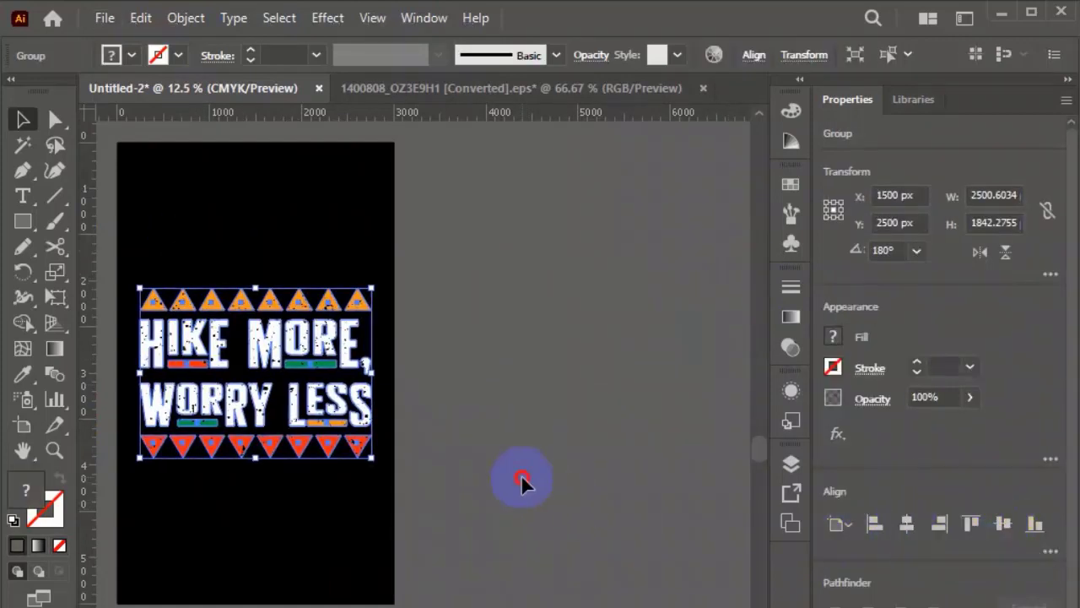
{"action": "left_click", "coordinate": [524, 480]}
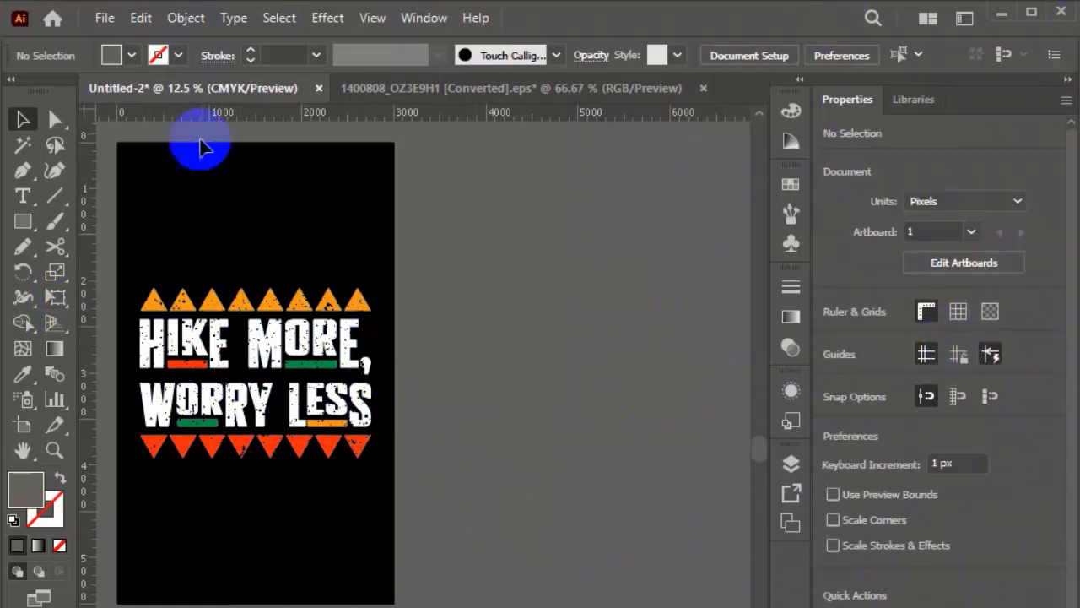
Unlock all locked objects, including the black background rectangle, and clear the selection
{"action": "left_click", "coordinate": [184, 19]}
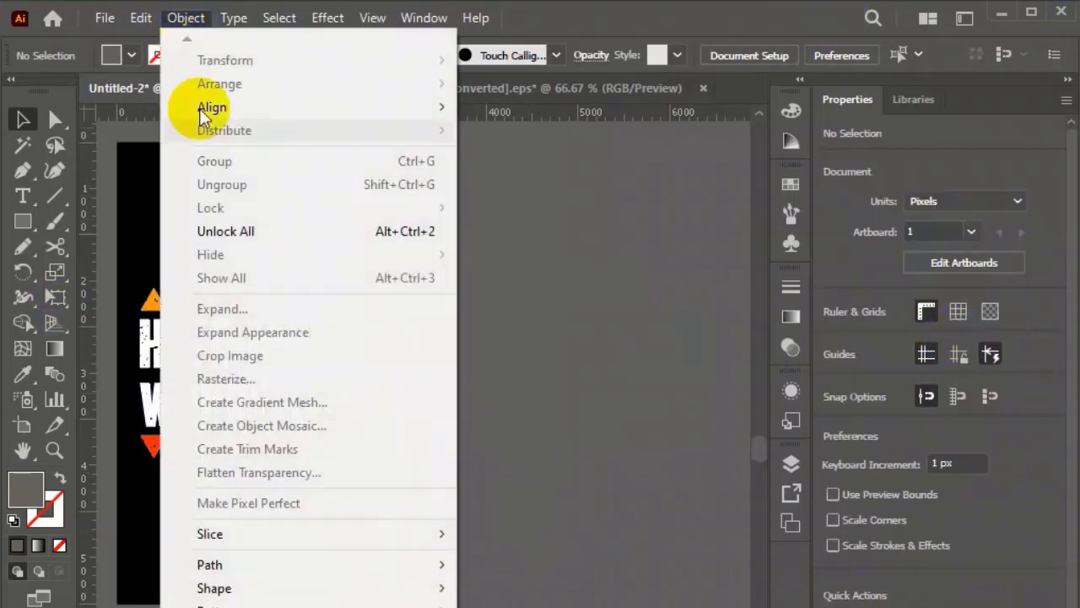
{"action": "left_click", "coordinate": [248, 237]}
{"action": "left_click", "coordinate": [477, 333]}
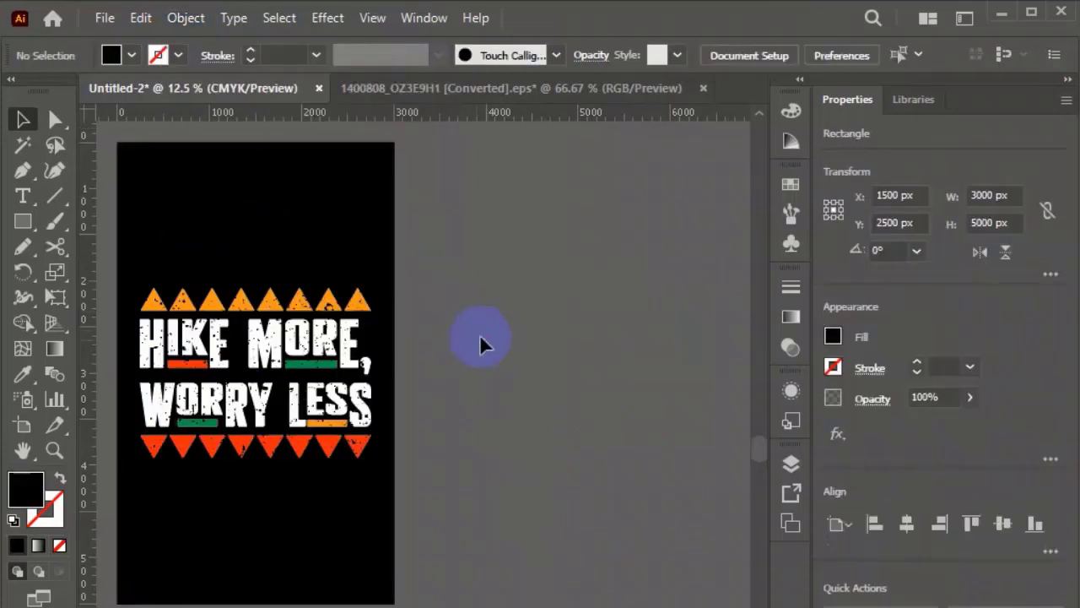
Save the document as an Adobe Illustrator file named "t-shirt design 4" in the Documents folder
{"action": "left_click", "coordinate": [99, 25]}
{"action": "left_click", "coordinate": [187, 239]}
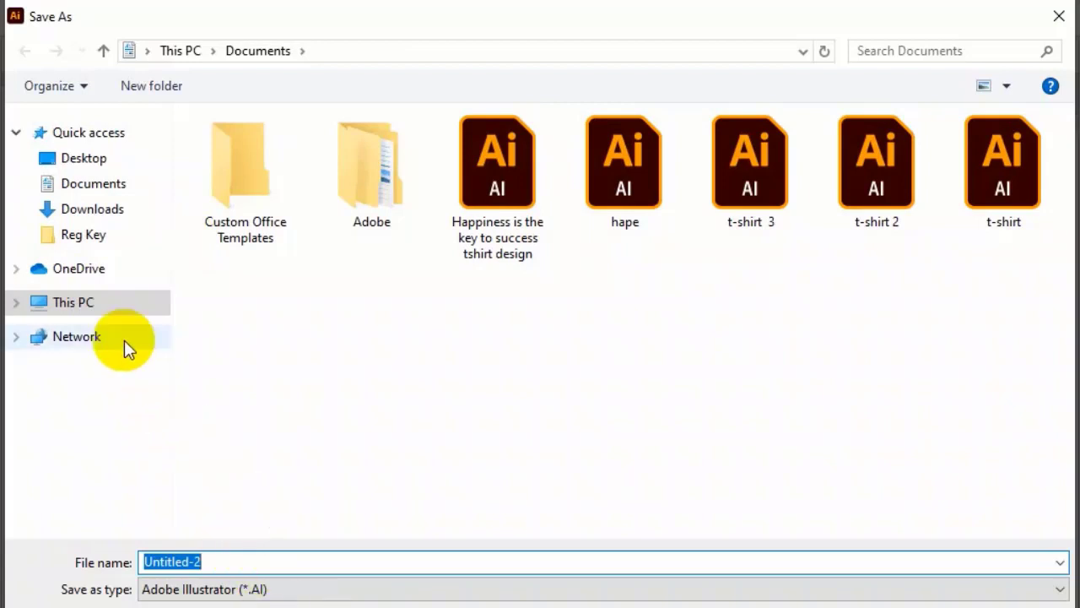
{"action": "left_click", "coordinate": [114, 186]}
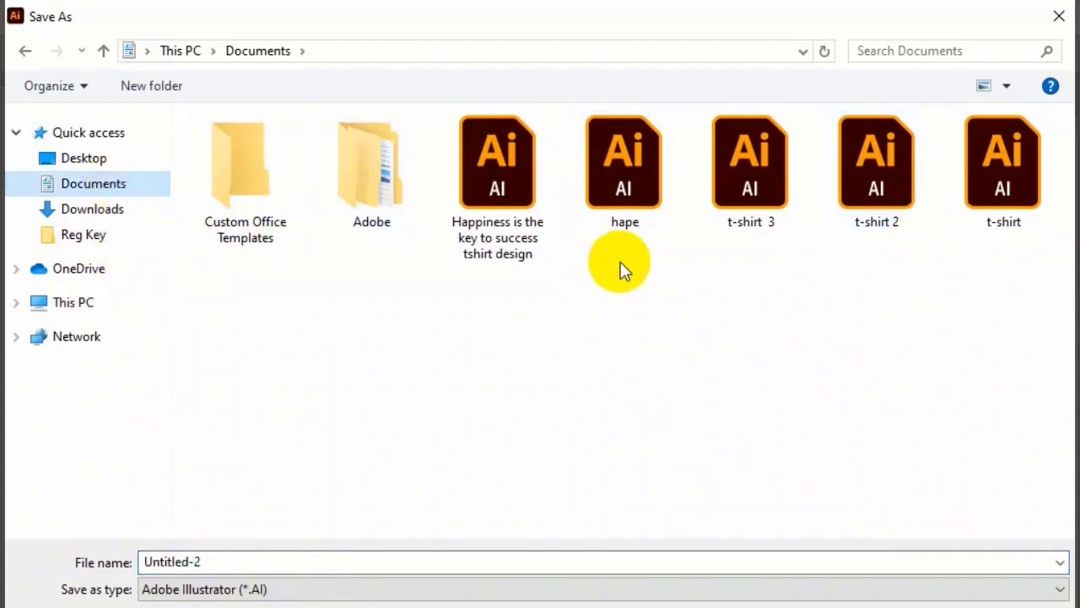
{"action": "left_click", "coordinate": [760, 190]}
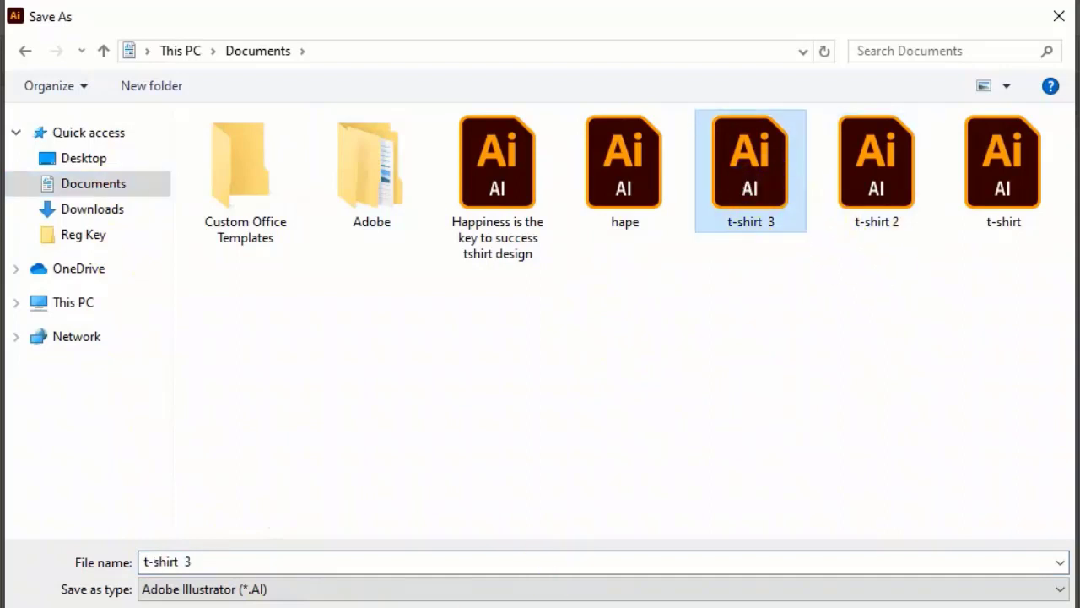
{"action": "left_click", "coordinate": [348, 561]}
{"action": "key", "text": "BackSpace"}
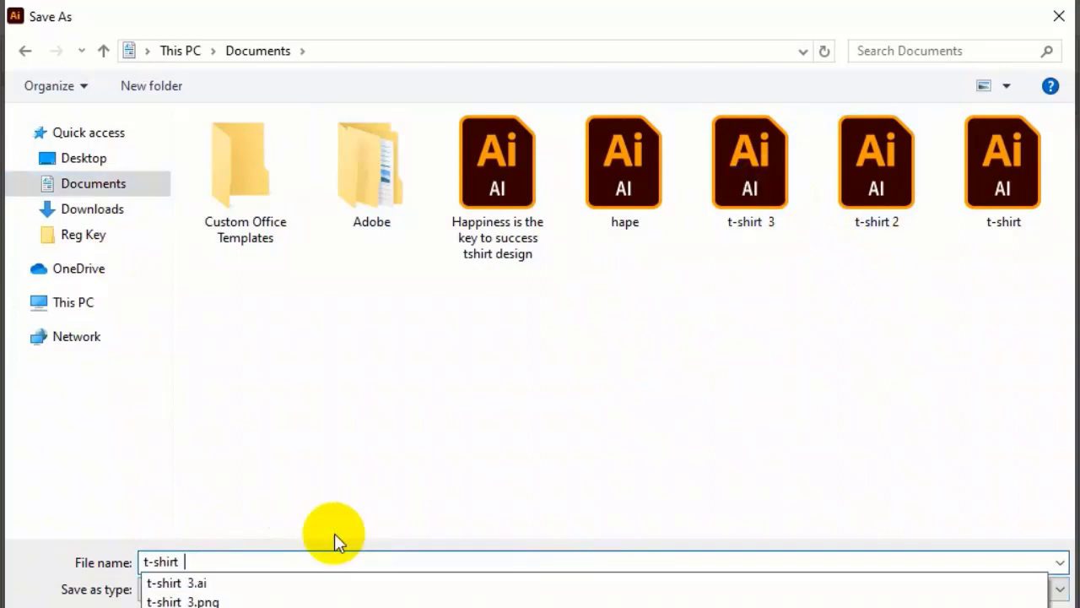
{"action": "type", "text": "desi"}
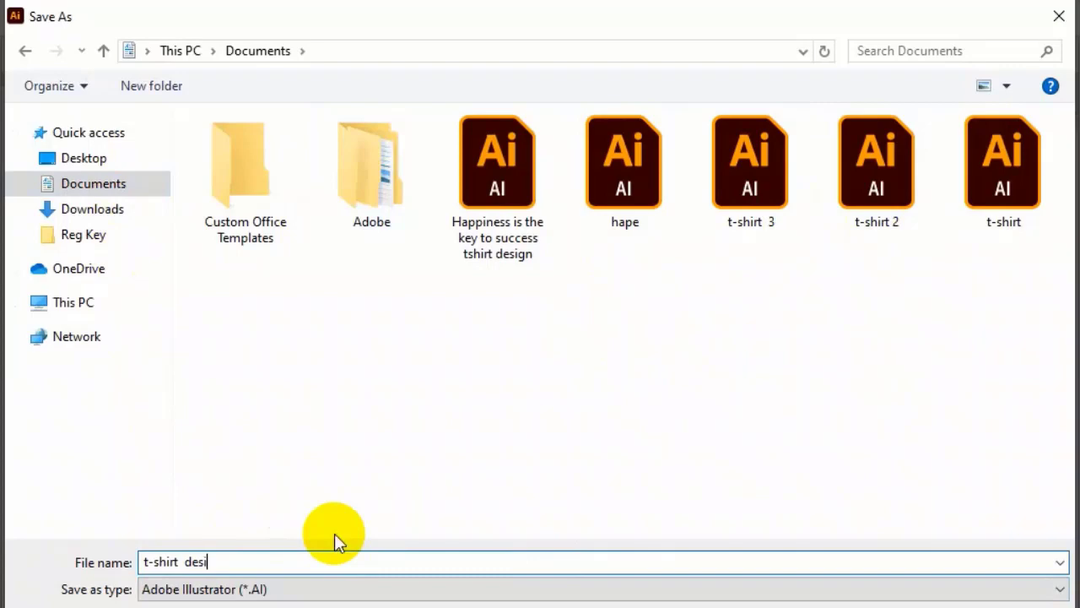
{"action": "type", "text": "gn 4"}
{"action": "key", "text": "Return"}
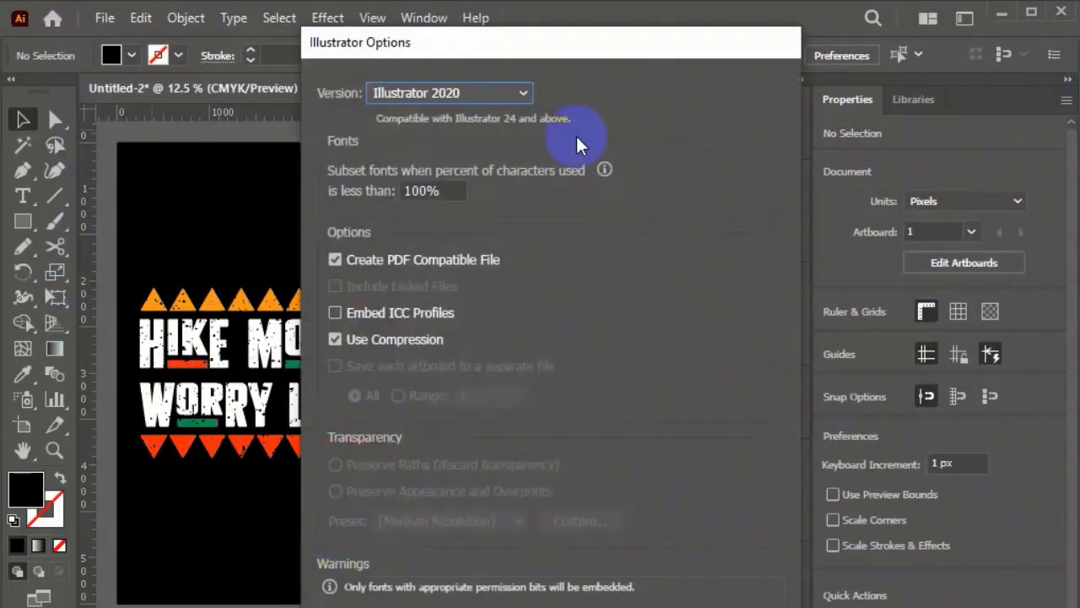
Set the saved file's version to Illustrator 10 and complete the save in the older format
{"action": "left_click", "coordinate": [495, 95]}
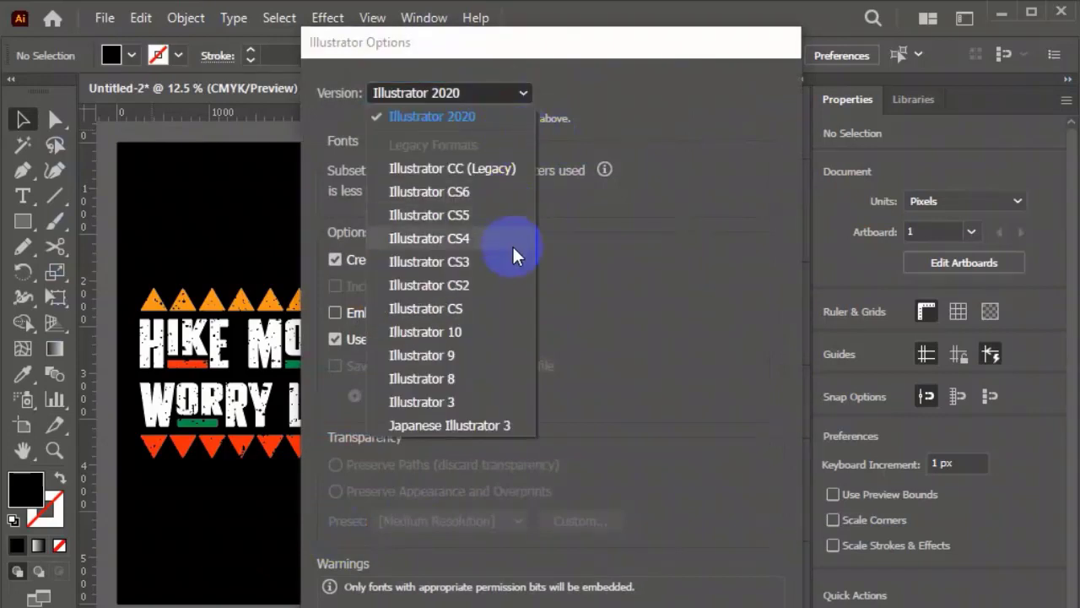
{"action": "left_click", "coordinate": [474, 332]}
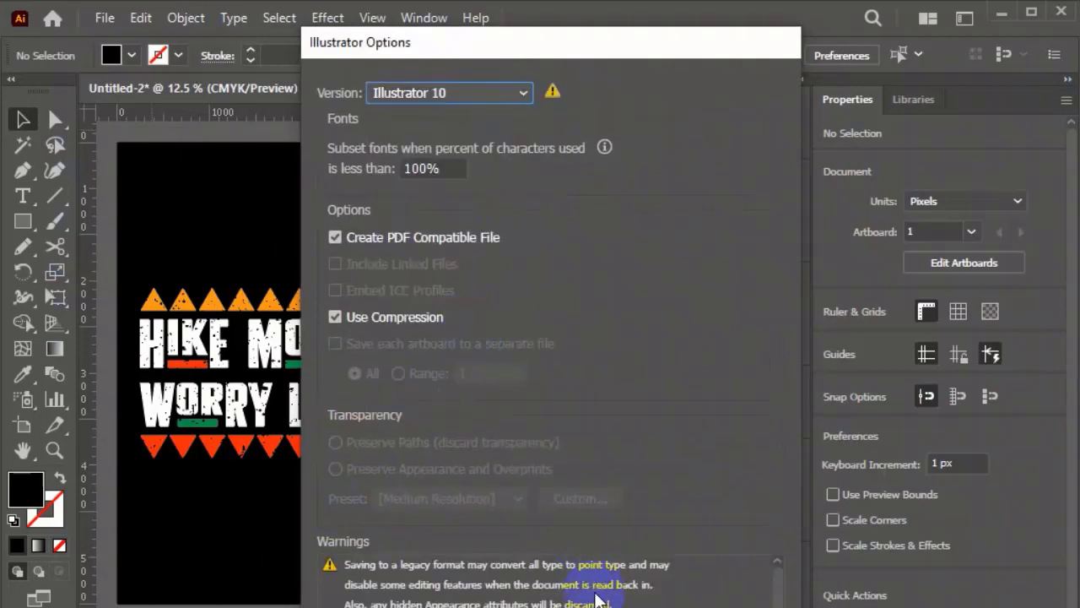
{"action": "key", "text": "Return"}
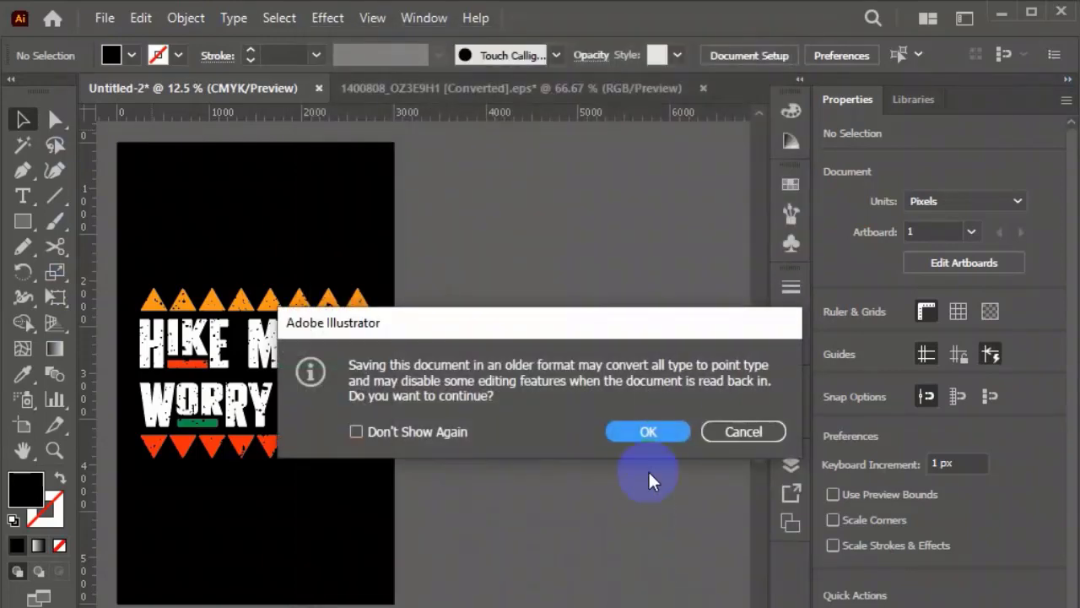
{"action": "left_click", "coordinate": [671, 434]}
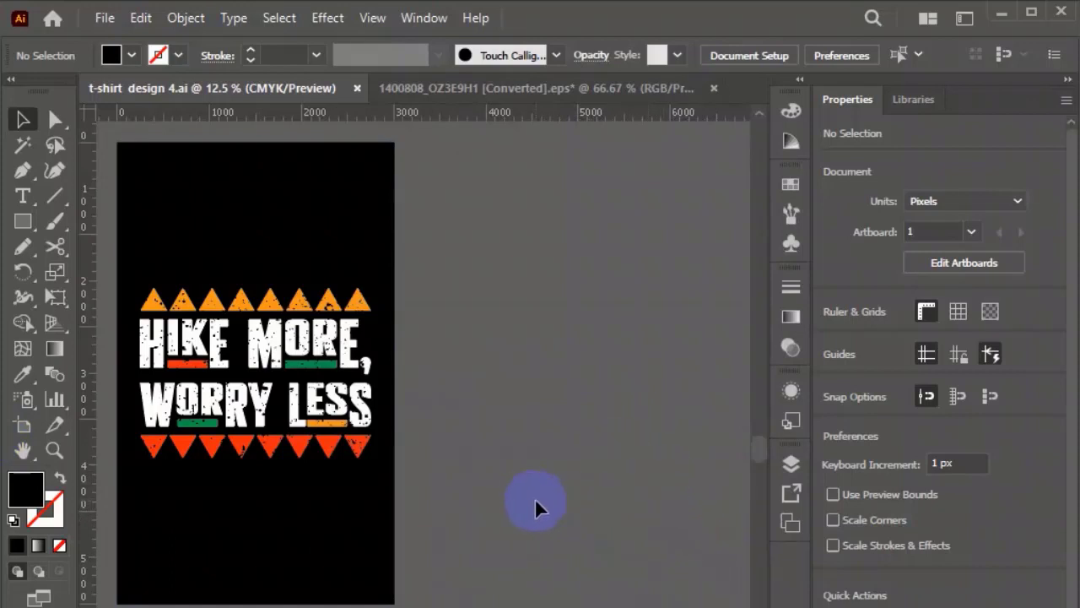
Delete the black background rectangle and export the remaining design as the PNG "t-shirt design 4" to the Documents folder
{"action": "left_click", "coordinate": [319, 574]}
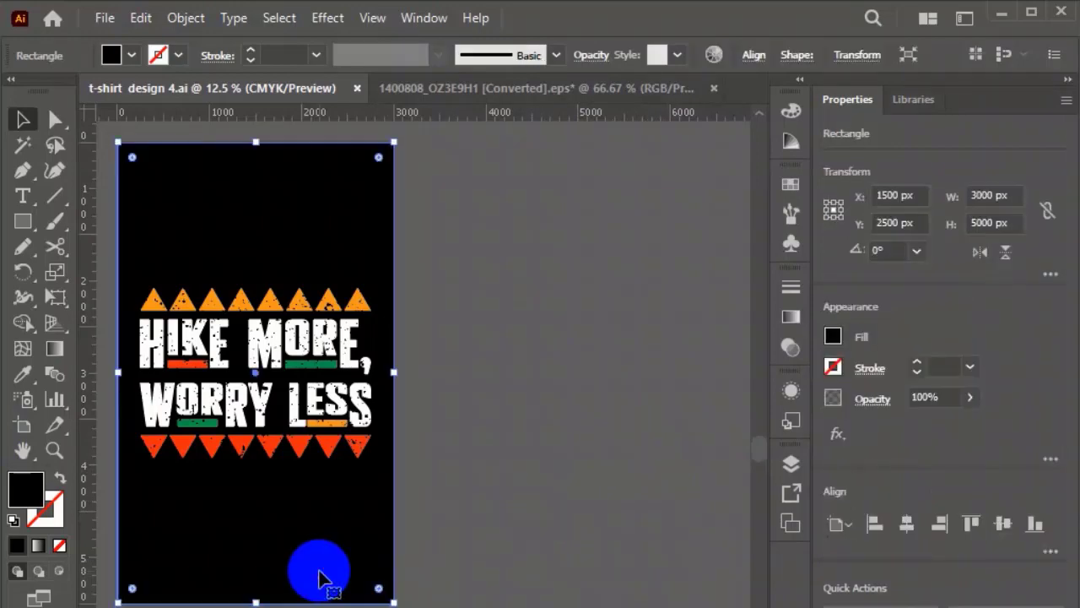
{"action": "key", "text": "Delete"}
{"action": "left_click", "coordinate": [105, 18]}
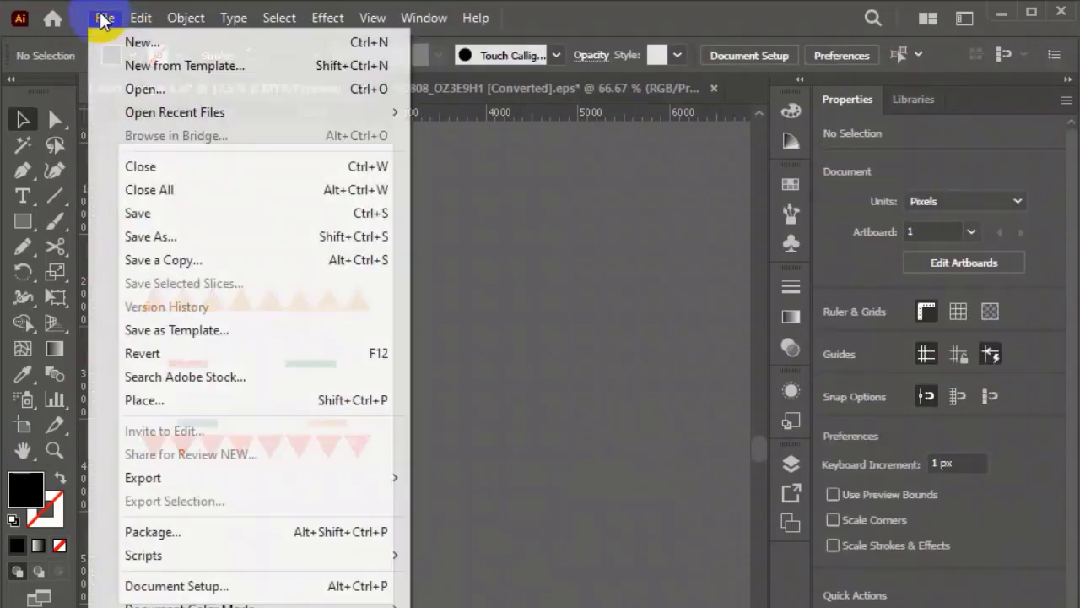
{"action": "mouse_move", "coordinate": [124, 481]}
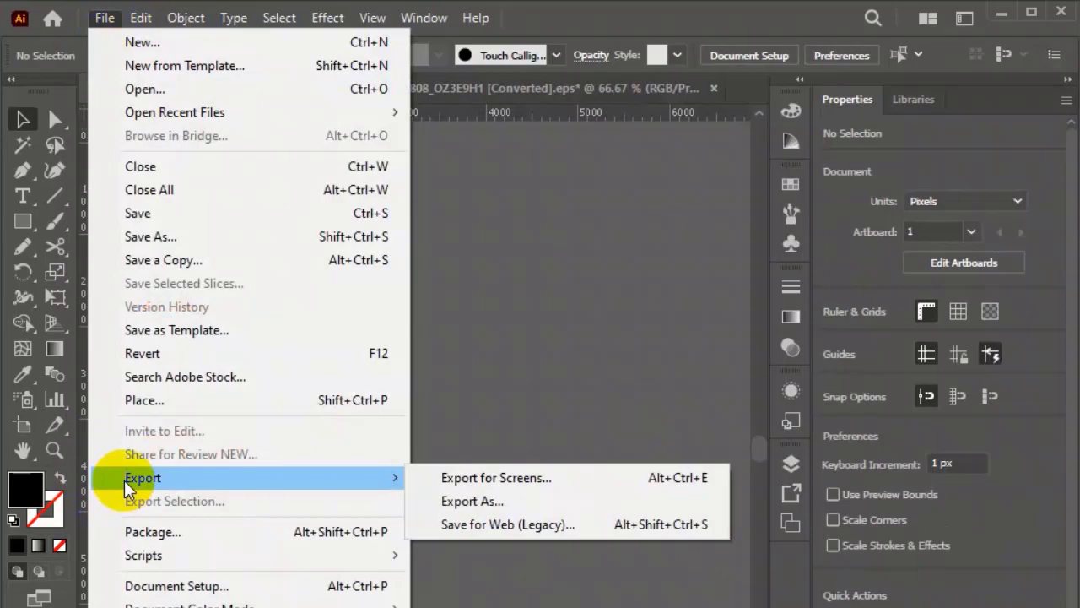
{"action": "left_click", "coordinate": [622, 506]}
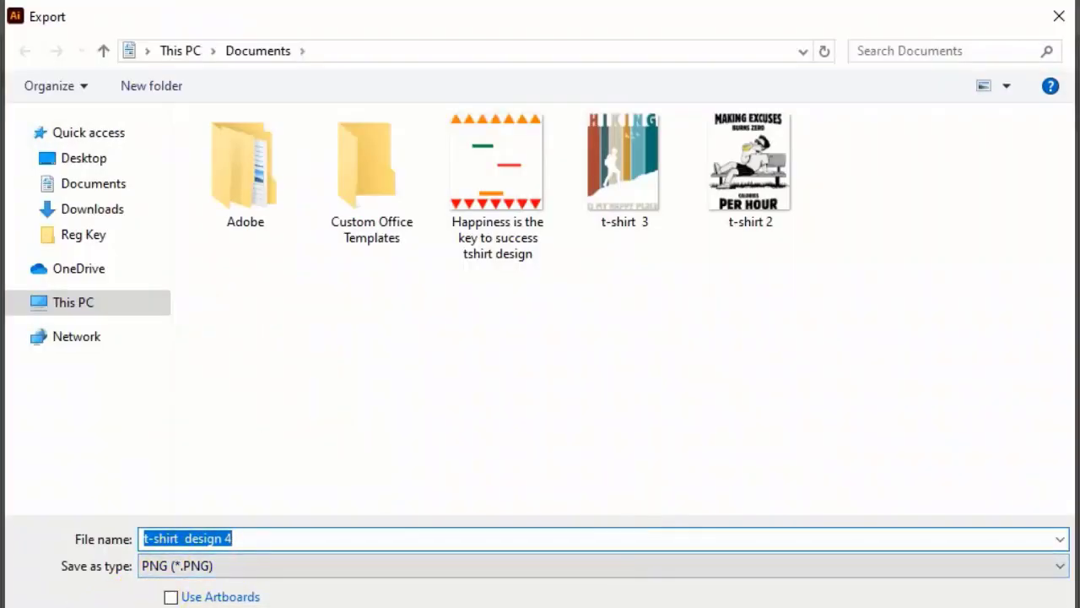
{"action": "key", "text": "Return"}
{"action": "key", "text": "Return"}
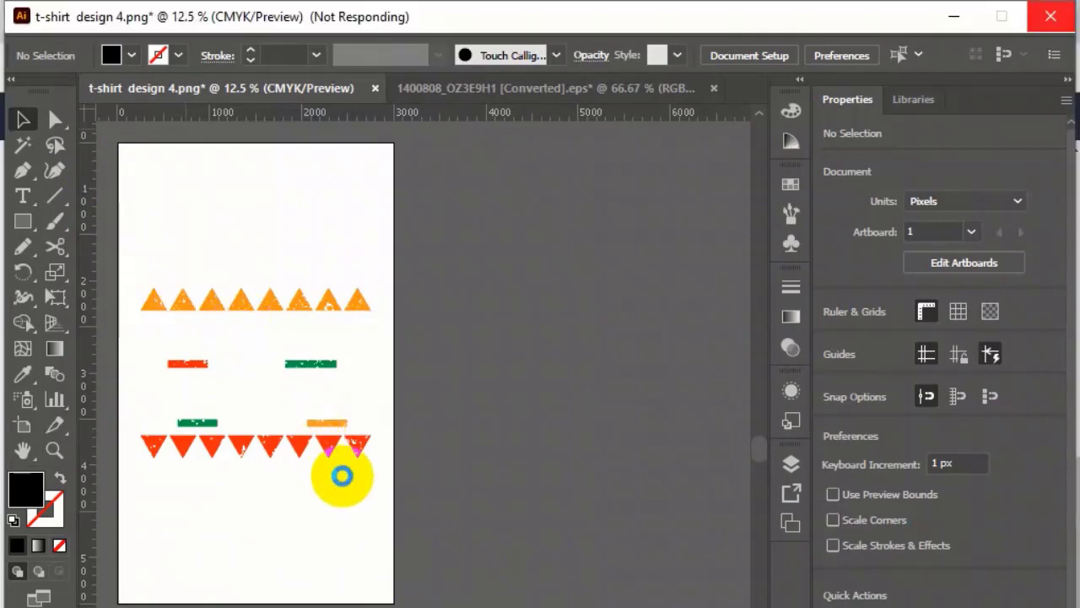
Move the textured design off the white artboard onto the empty gray canvas beside it and inspect its speckles up close
{"action": "left_click_drag", "start_coordinate": [210, 389], "coordinate": [559, 388]}
{"action": "left_click", "coordinate": [548, 483]}
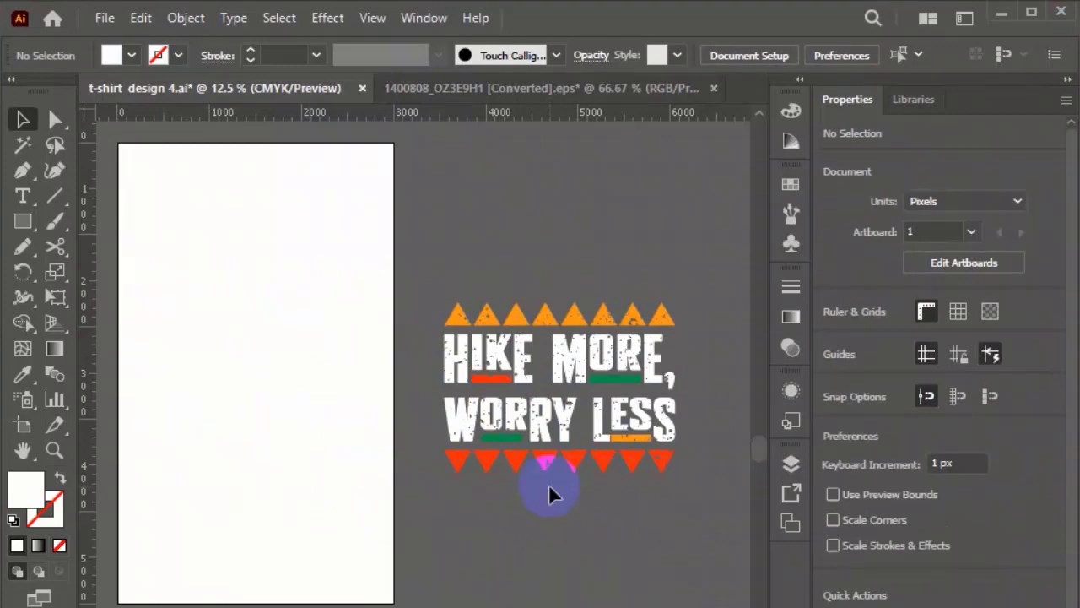
{"action": "scroll", "coordinate": [591, 301], "scroll_direction": "up", "scroll_amount": 5}
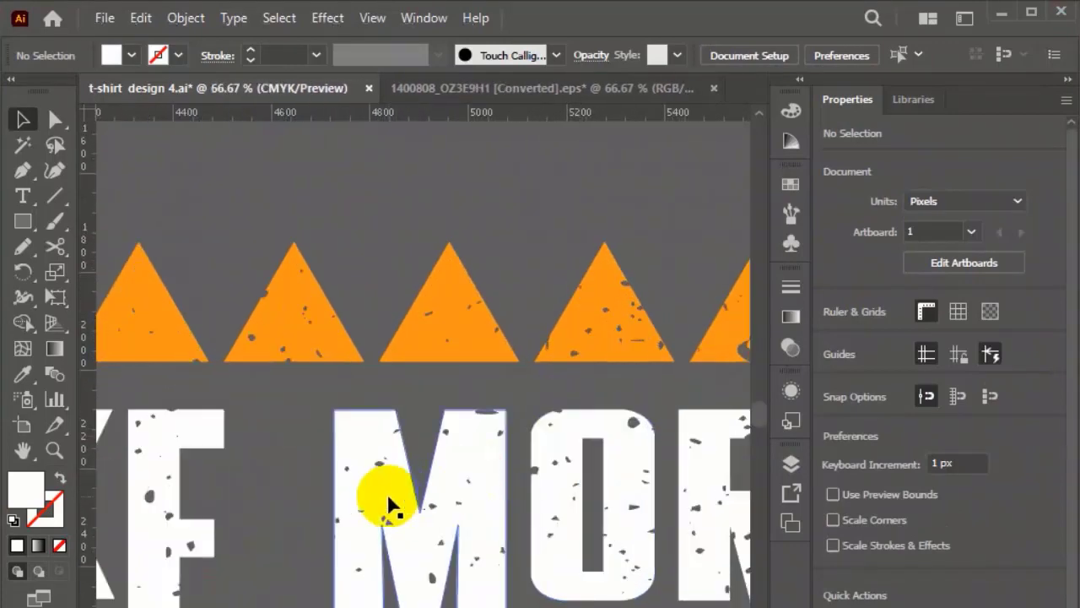